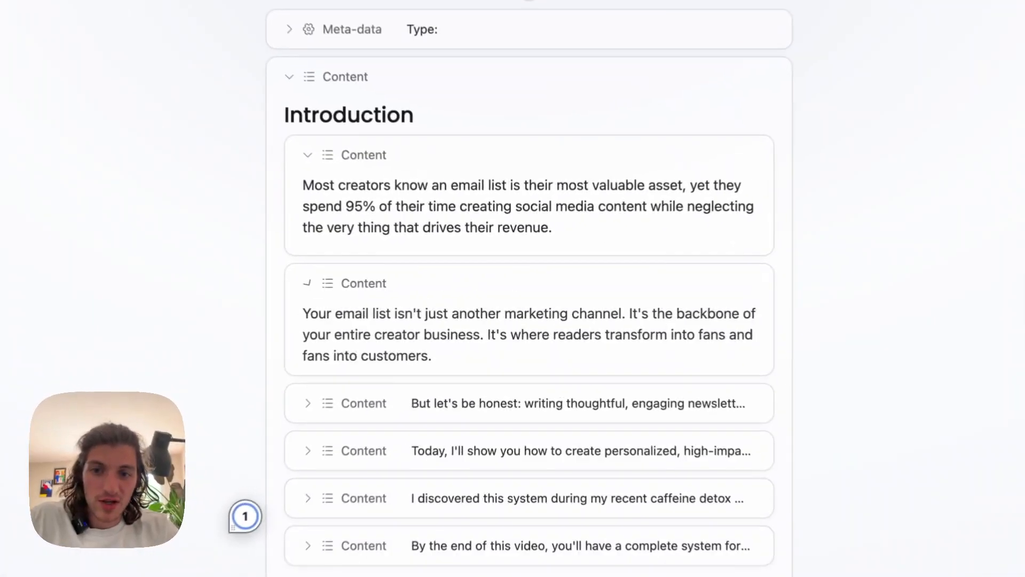
# Expand the Introduction paragraphs beginning "But let's be honest" and "Today, I'll show you how" to read them.
pyautogui.scroll(-1, 372, 285)
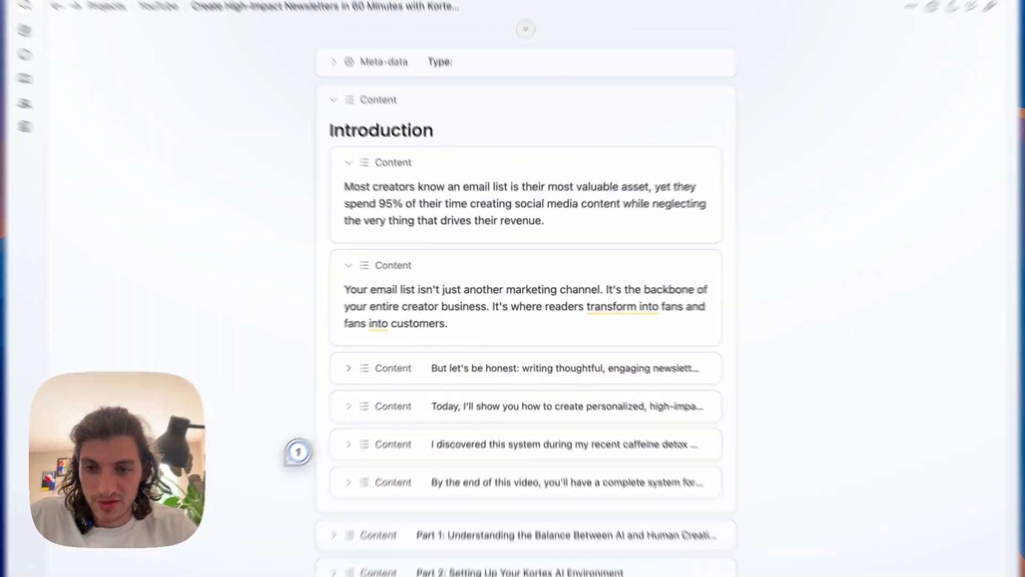
pyautogui.click(380, 352)
pyautogui.scroll(-1, 381, 353)
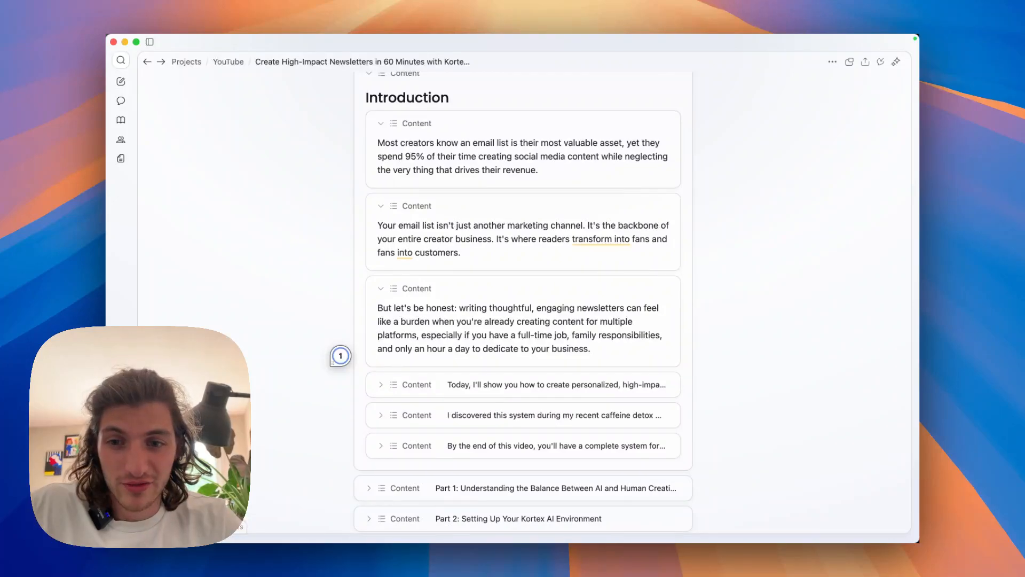
pyautogui.scroll(-1, 523, 299)
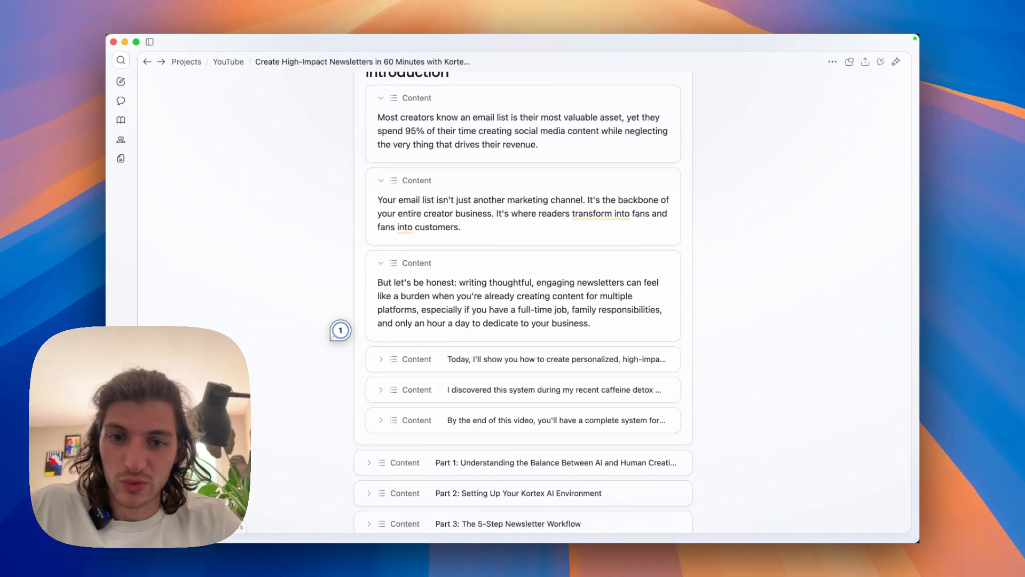
pyautogui.scroll(-1, 338, 331)
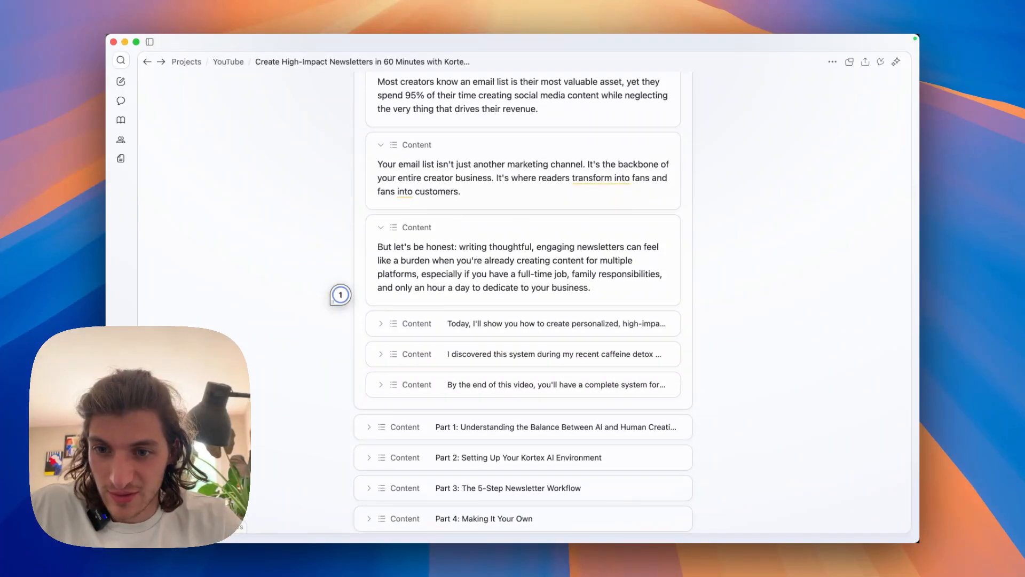
pyautogui.click(380, 324)
pyautogui.scroll(-1, 381, 323)
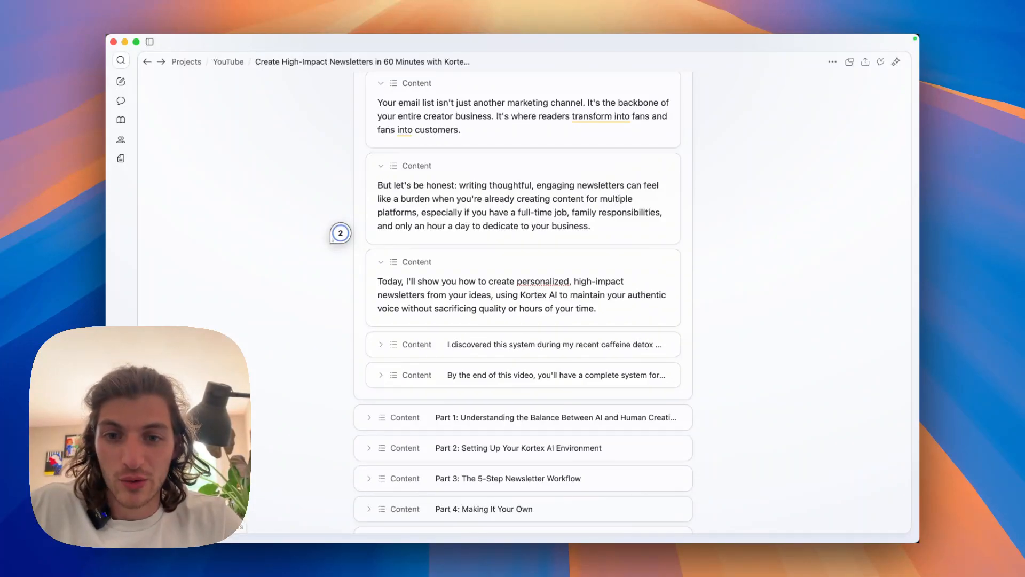
# Expand the last two Introduction paragraphs, on the caffeine detox and on what viewers gain by the end of the video.
pyautogui.click(380, 344)
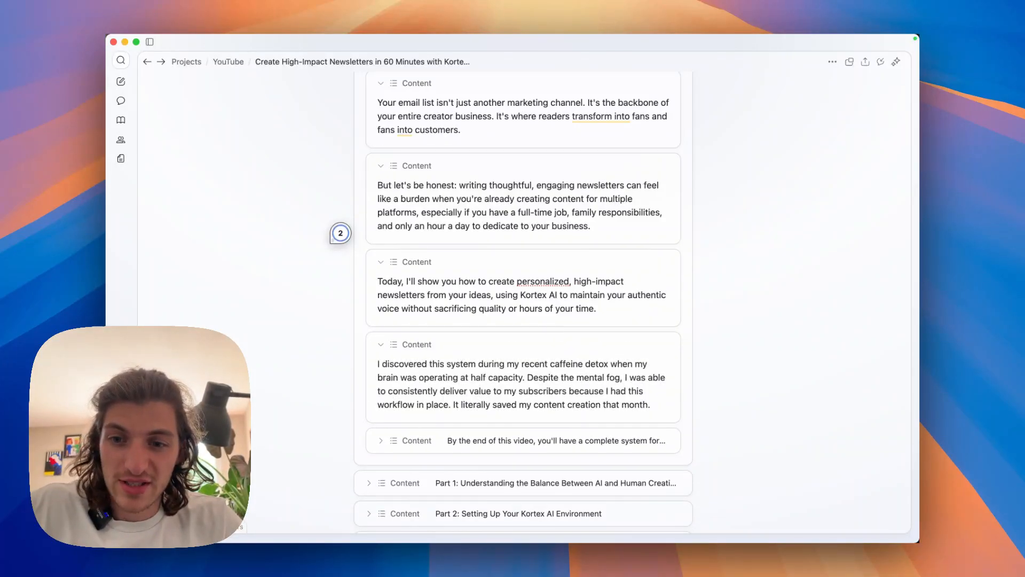
pyautogui.scroll(-1, 523, 321)
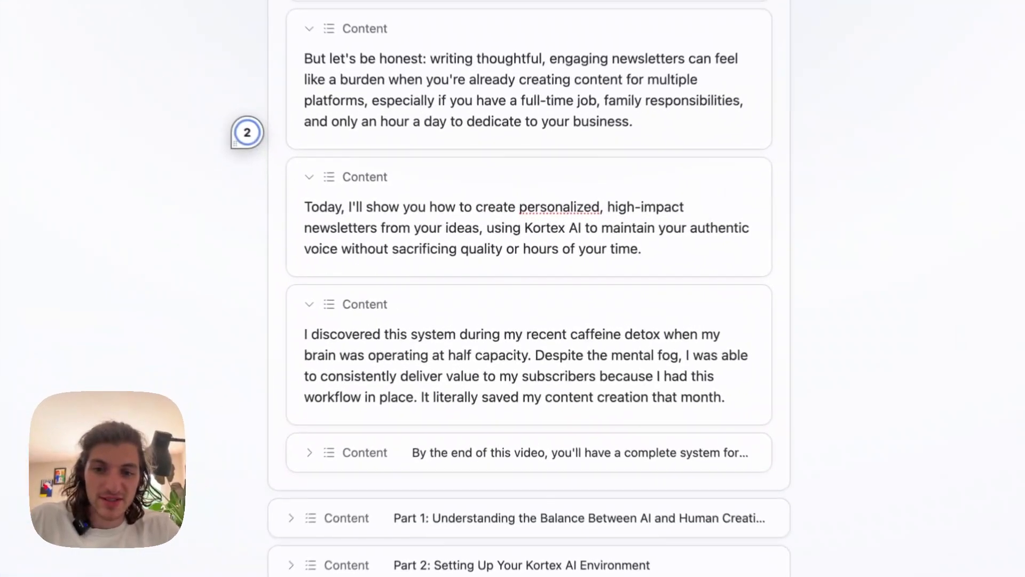
pyautogui.scroll(-2, 247, 133)
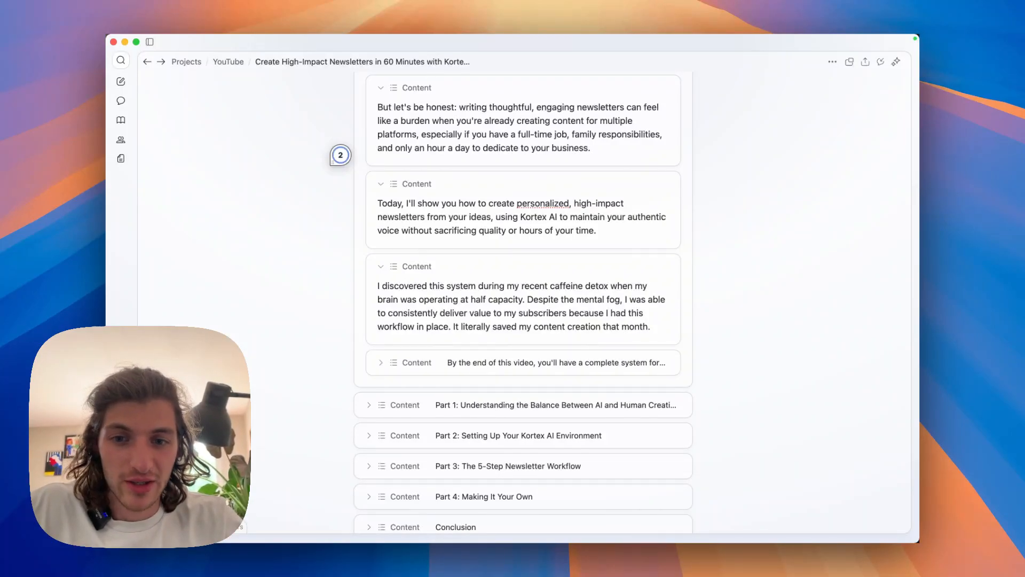
pyautogui.scroll(-1, 340, 155)
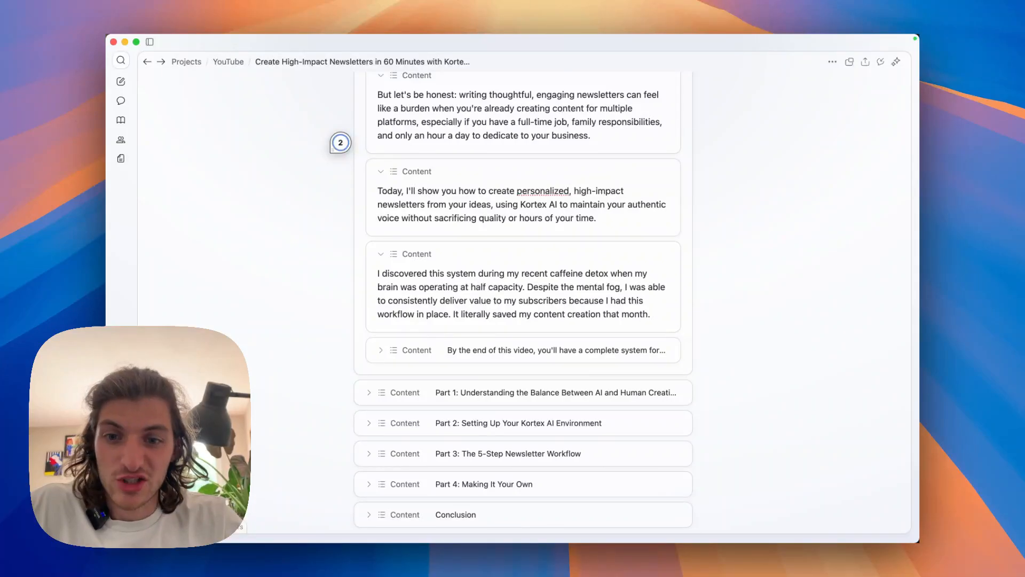
pyautogui.scroll(-1, 340, 142)
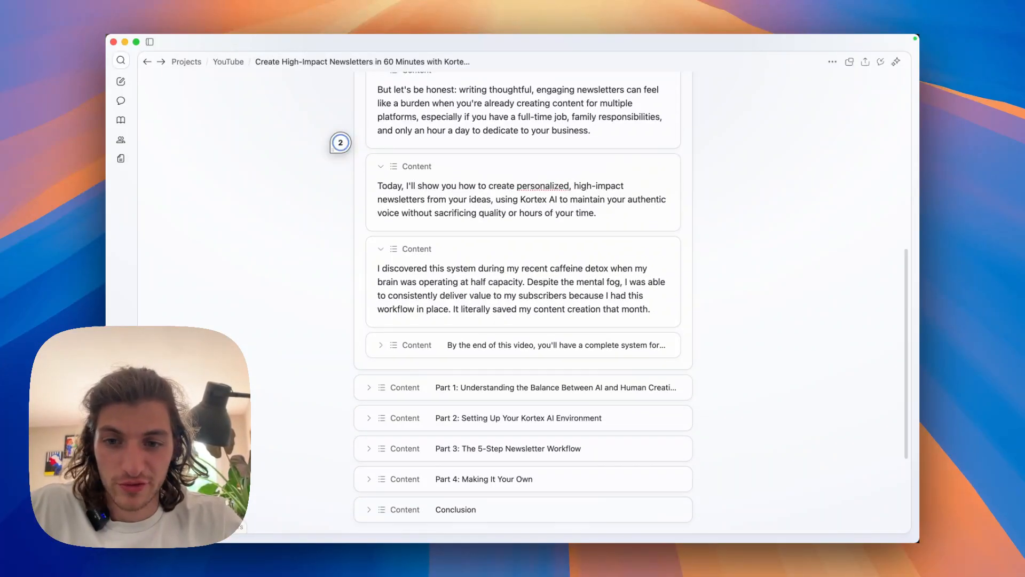
pyautogui.scroll(-1, 523, 302)
pyautogui.click(380, 322)
pyautogui.scroll(-1, 523, 302)
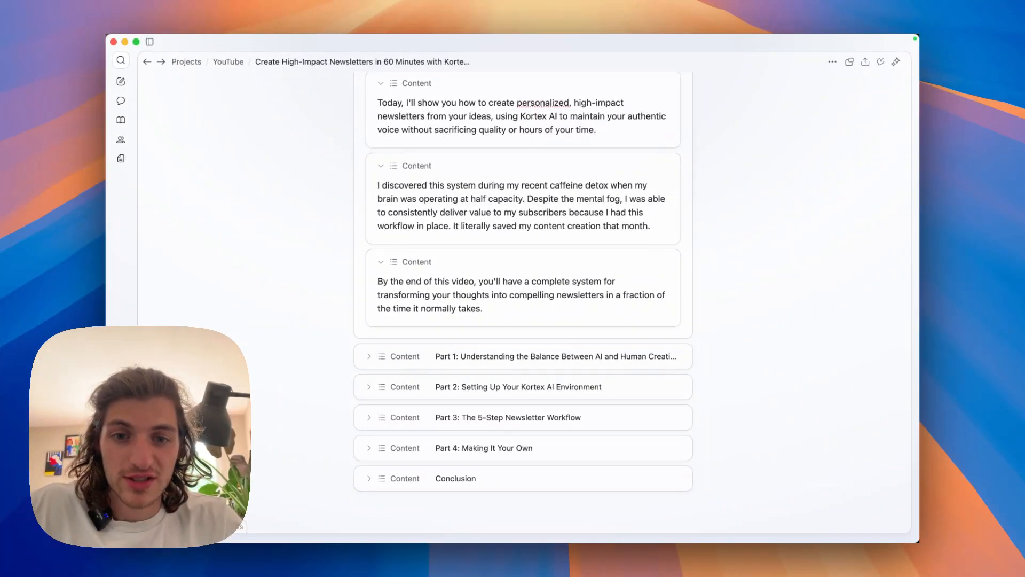
pyautogui.scroll(-2, 523, 285)
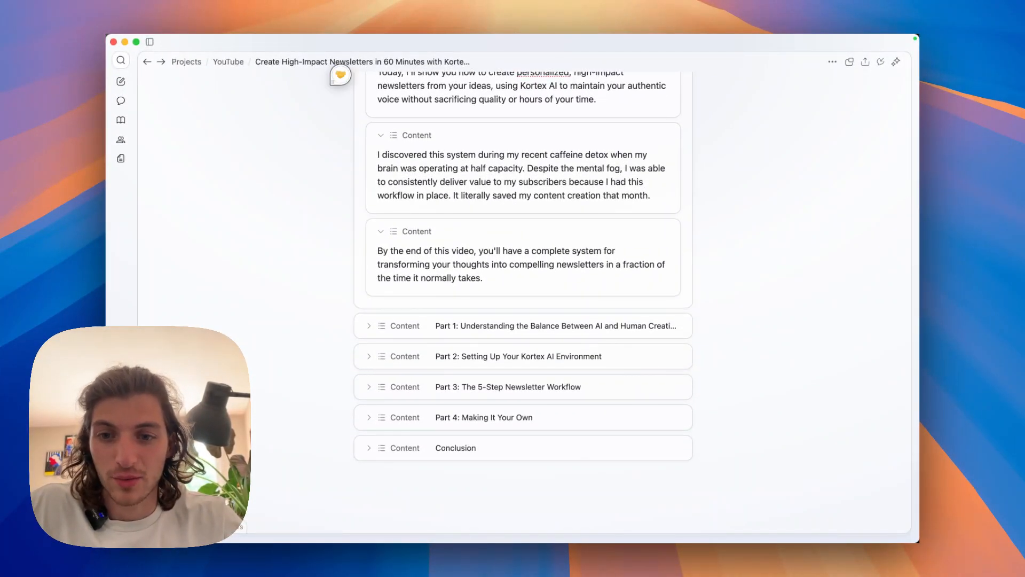
# Expand Part 1 on the balance between AI and human creation, together with its opening paragraph.
pyautogui.click(368, 325)
pyautogui.scroll(-4, 369, 325)
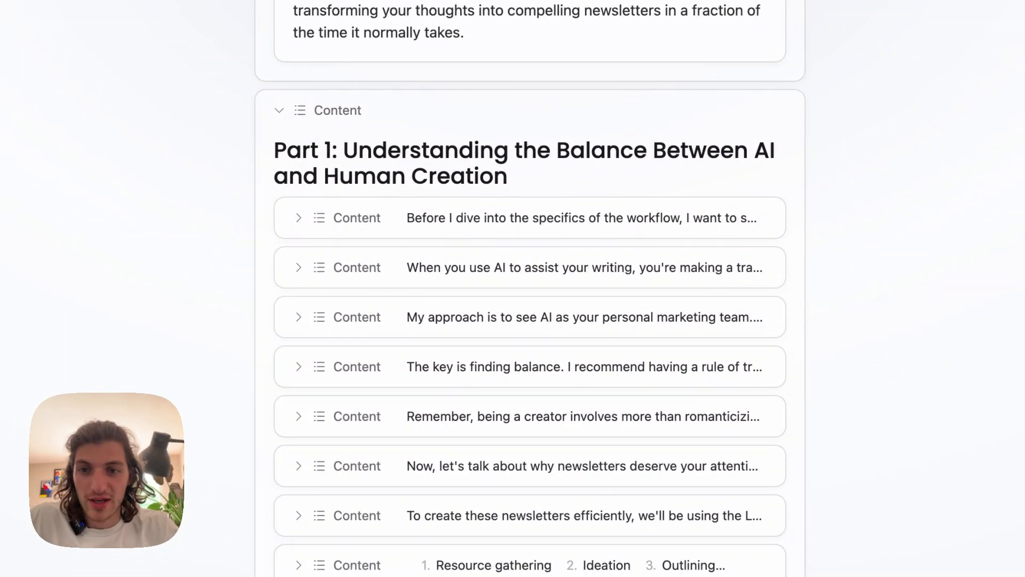
pyautogui.click(356, 218)
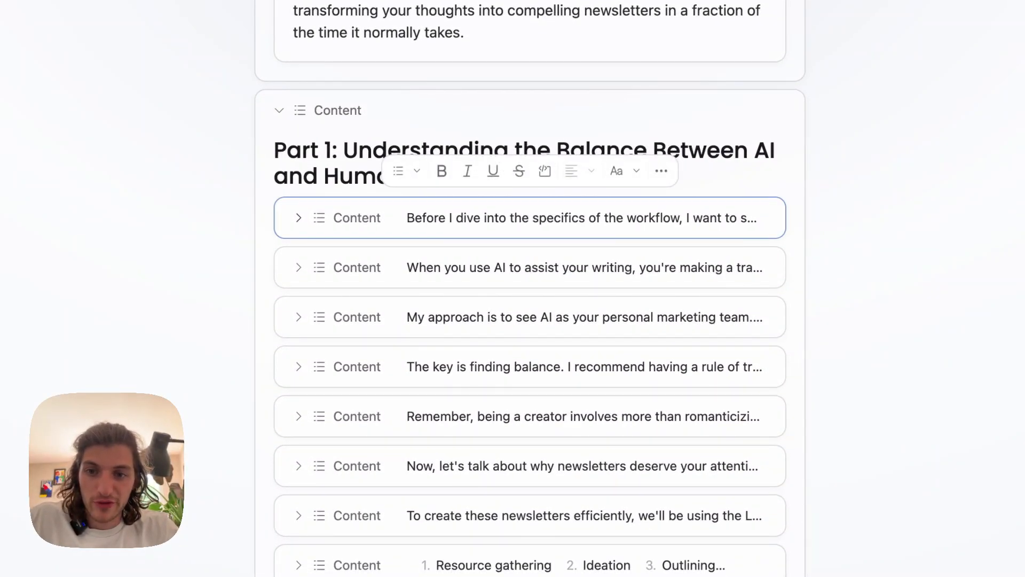
pyautogui.click(299, 218)
pyautogui.click(341, 293)
pyautogui.scroll(-2, 530, 288)
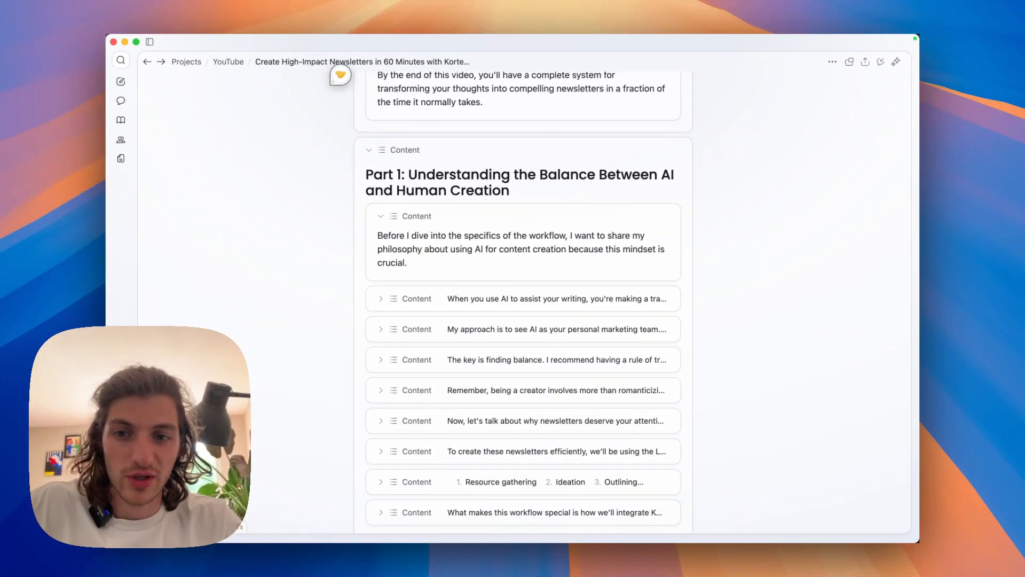
pyautogui.scroll(-2, 340, 75)
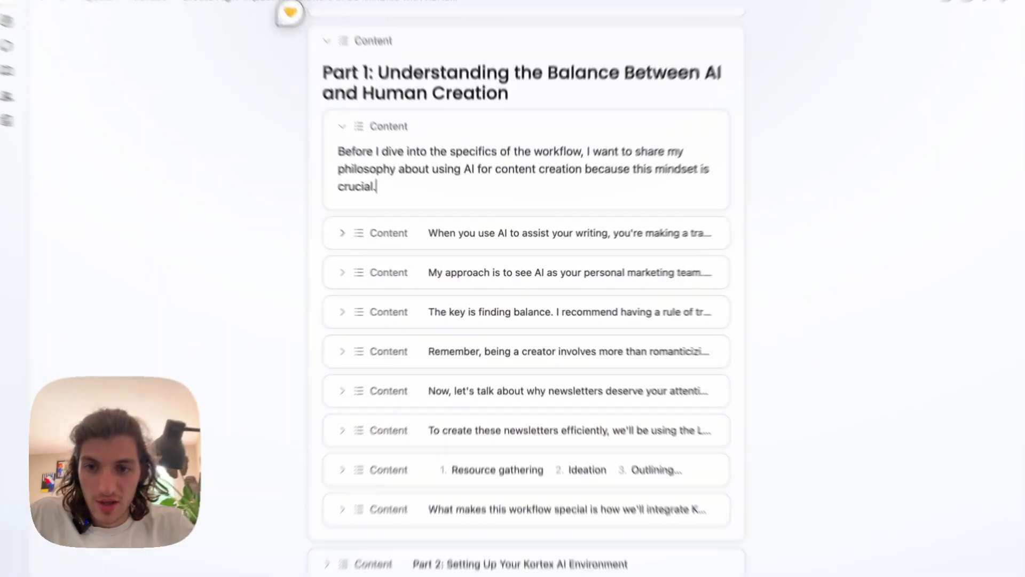
# Expand the Part 1 paragraphs on the AI trade-off and on AI as a personal marketing team.
pyautogui.click(380, 245)
pyautogui.scroll(-1, 512, 288)
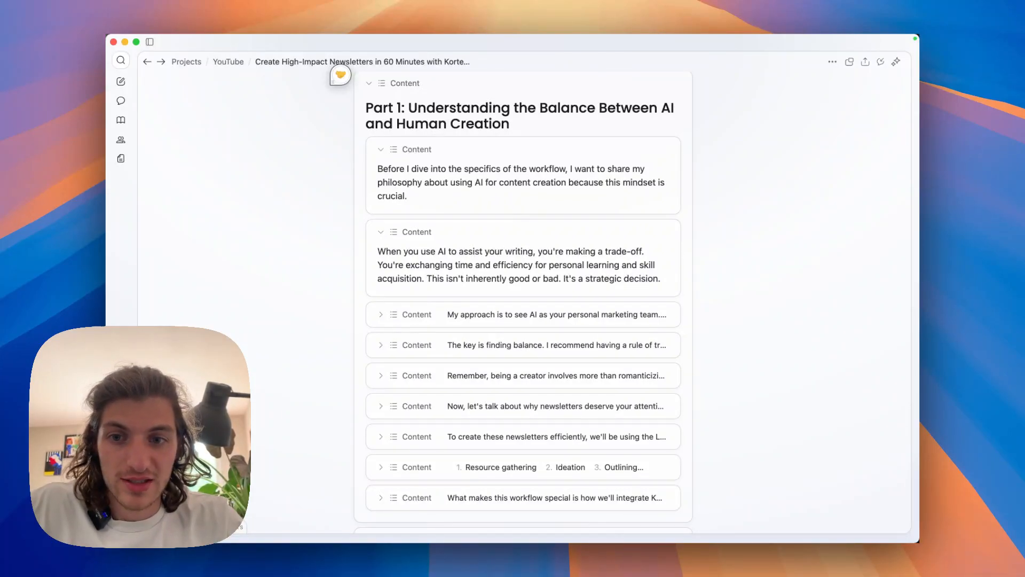
pyautogui.scroll(-1, 340, 75)
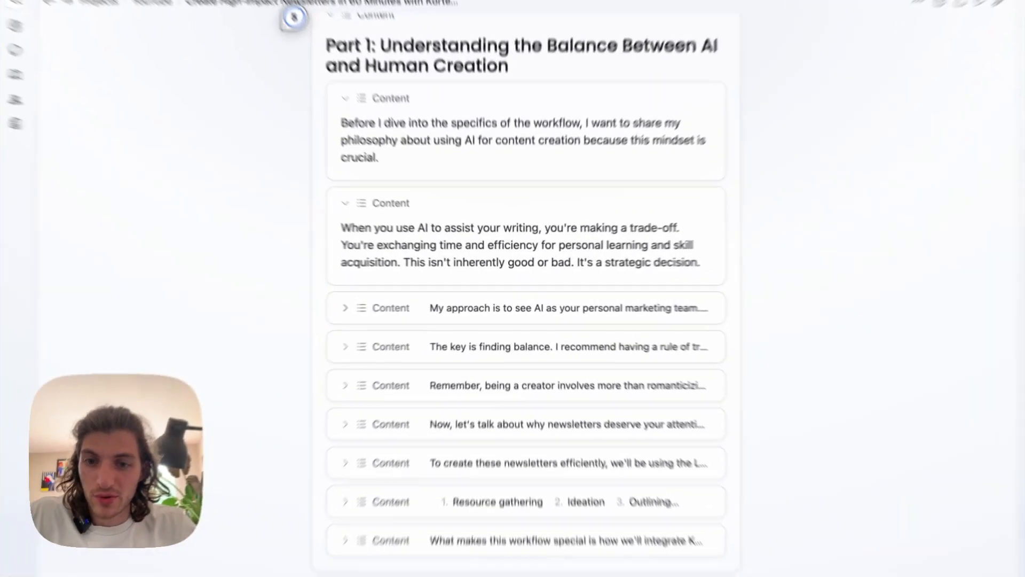
pyautogui.click(380, 304)
pyautogui.scroll(-1, 381, 304)
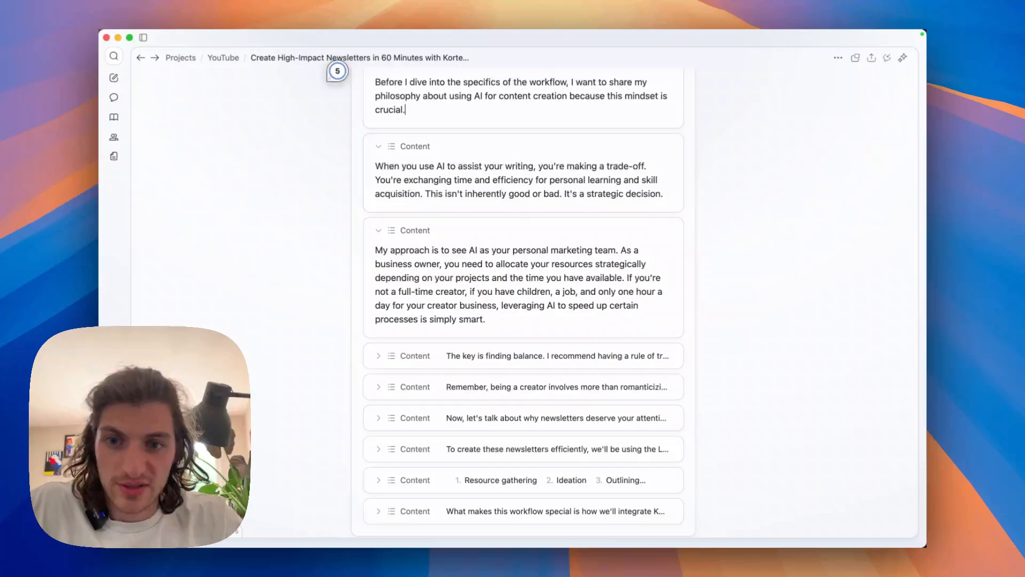
pyautogui.scroll(-2, 337, 71)
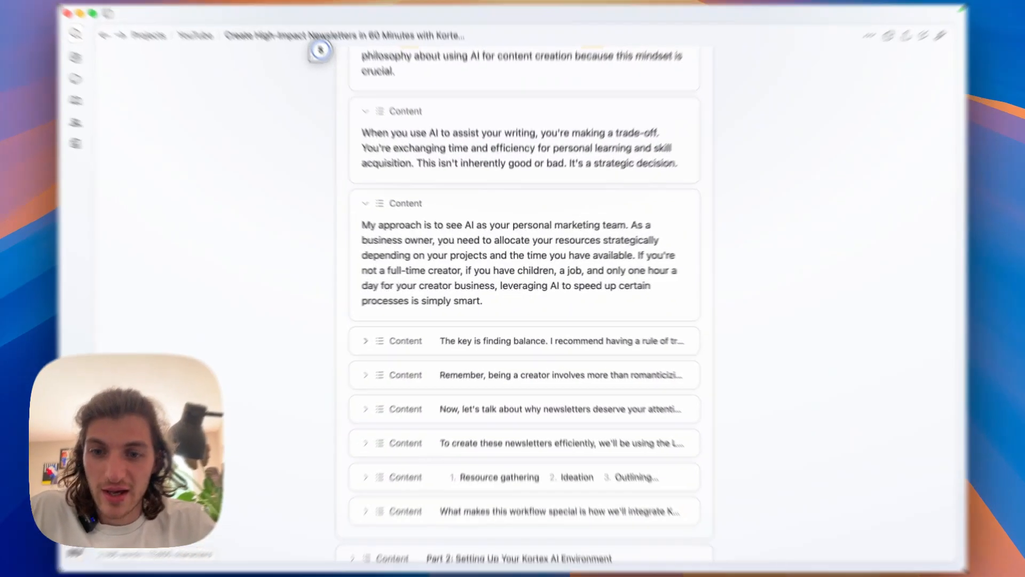
# Expand the Part 1 paragraphs beginning "The key is finding balance" and "Remember, being a creator" to read them.
pyautogui.click(381, 335)
pyautogui.scroll(-1, 523, 299)
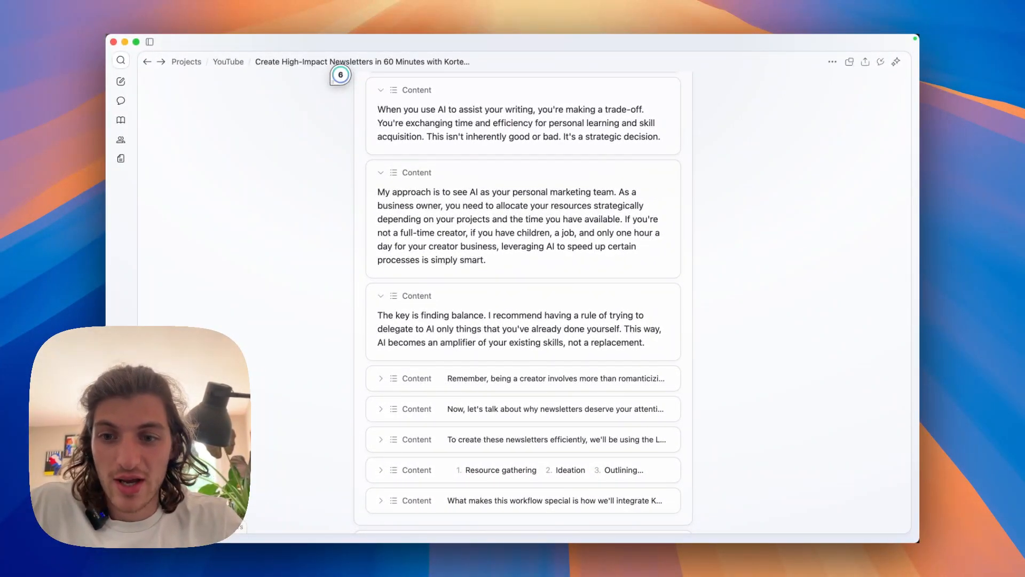
pyautogui.scroll(-3, 340, 74)
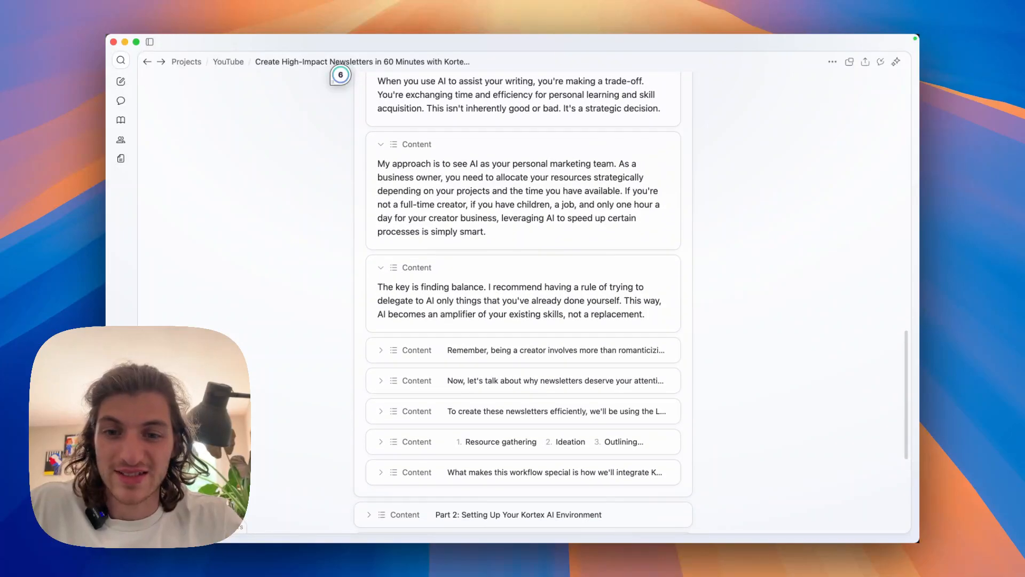
pyautogui.scroll(-1, 340, 75)
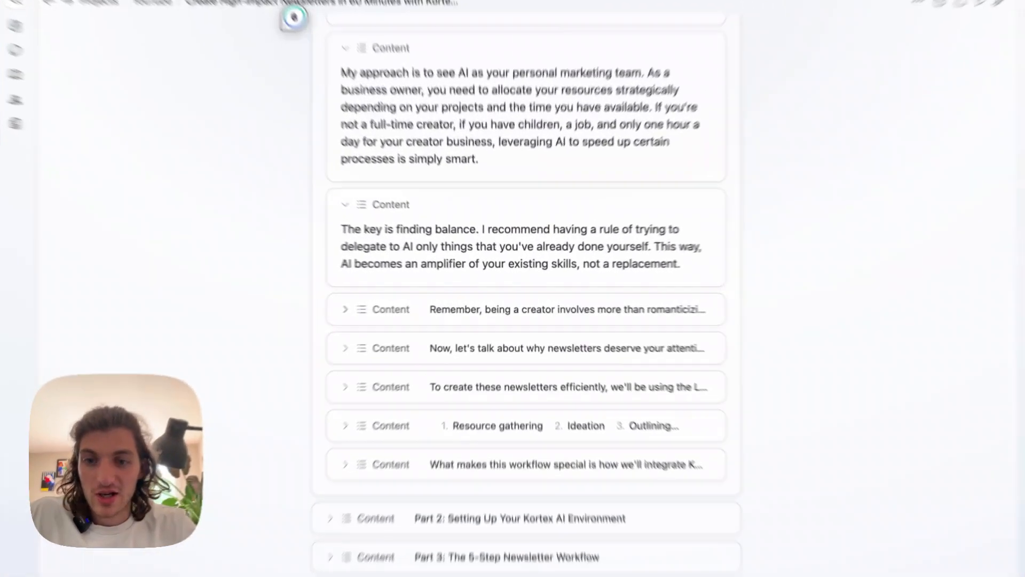
pyautogui.click(380, 305)
pyautogui.scroll(-2, 380, 305)
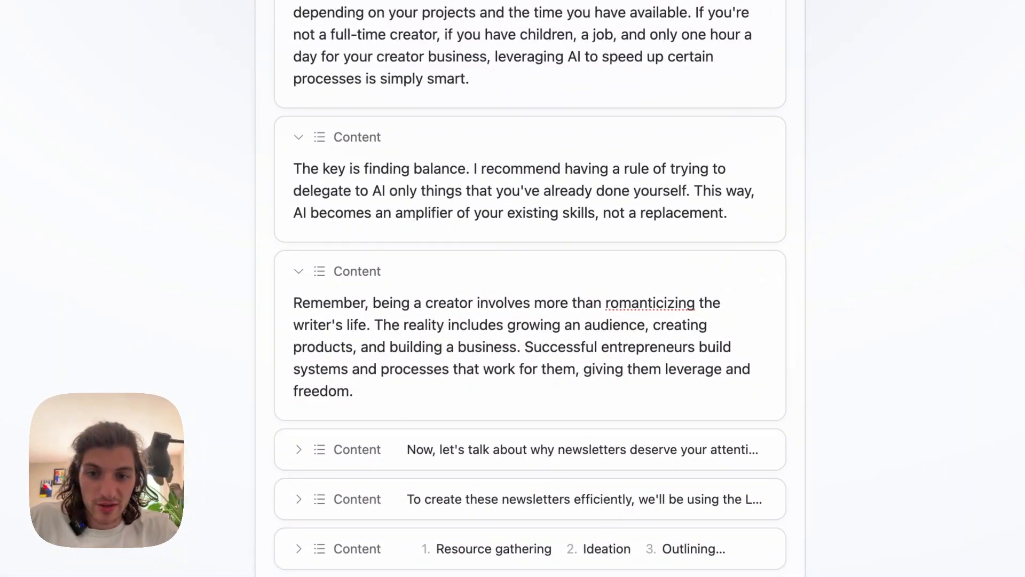
pyautogui.scroll(-2, 530, 288)
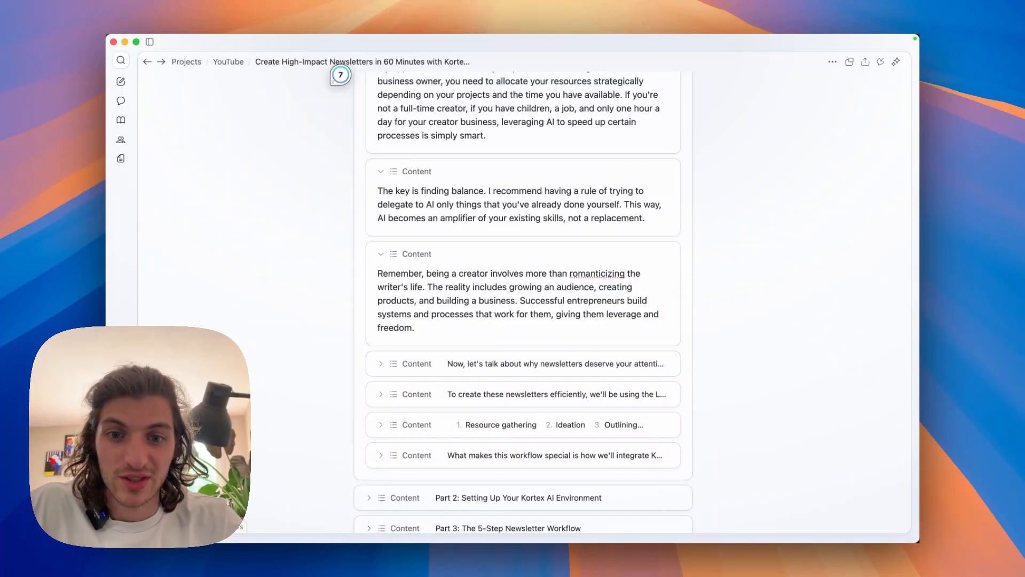
pyautogui.scroll(-3, 523, 299)
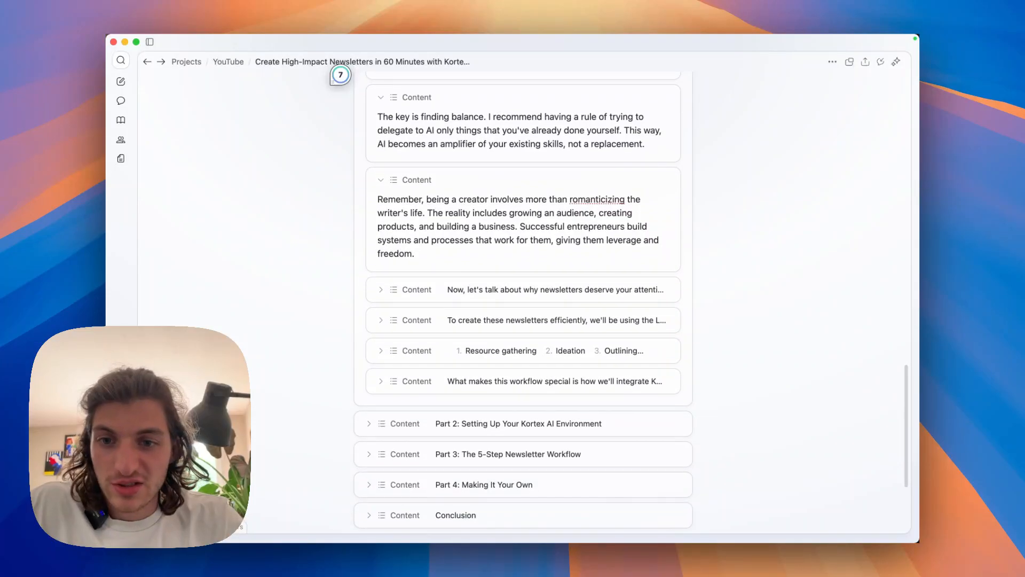
# Expand the paragraph on why newsletters deserve attention, and reword the one below it to end "we'll be using a 5-step workflow:".
pyautogui.click(380, 290)
pyautogui.scroll(-2, 523, 299)
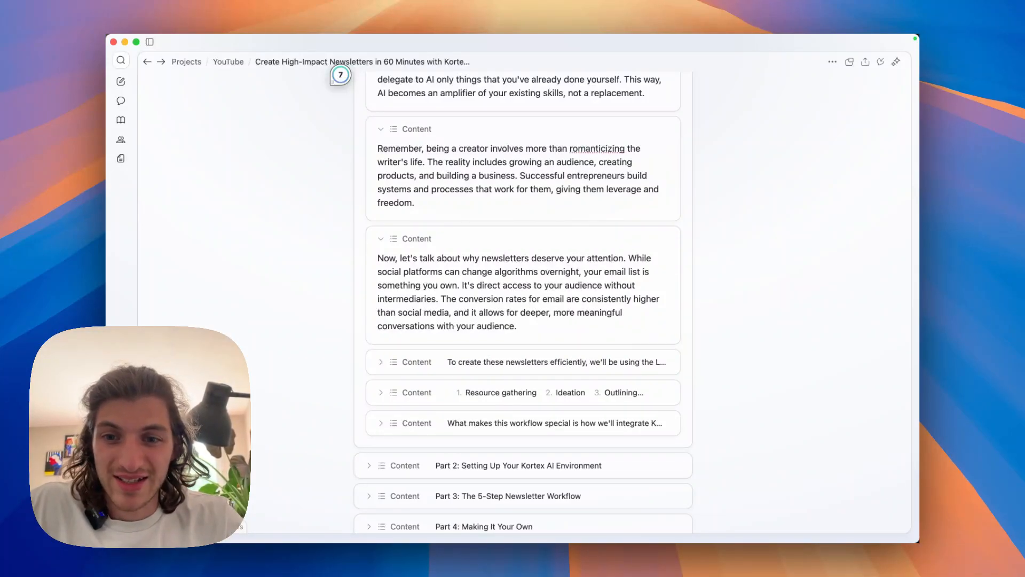
pyautogui.scroll(-1, 523, 299)
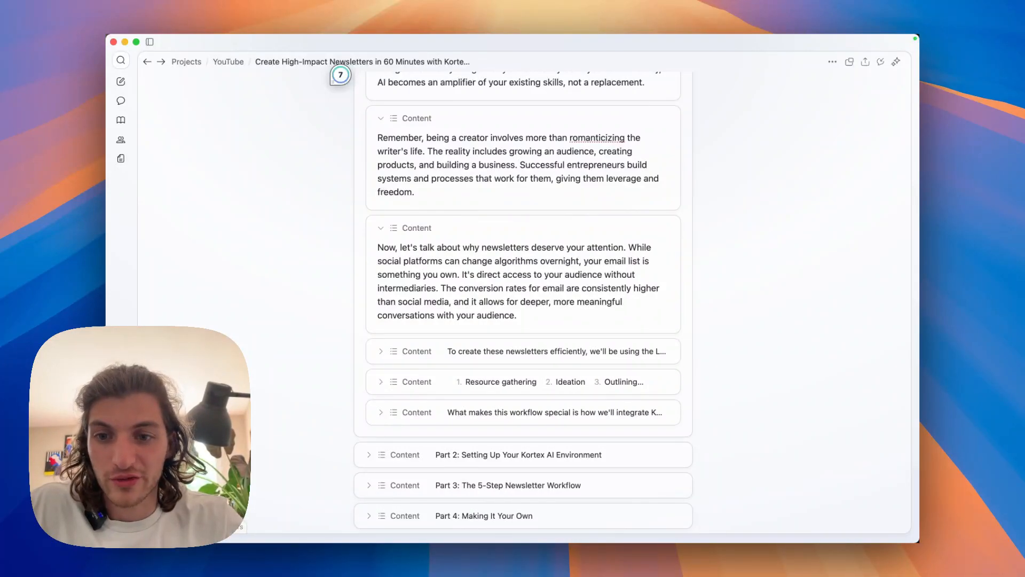
pyautogui.scroll(-1, 523, 299)
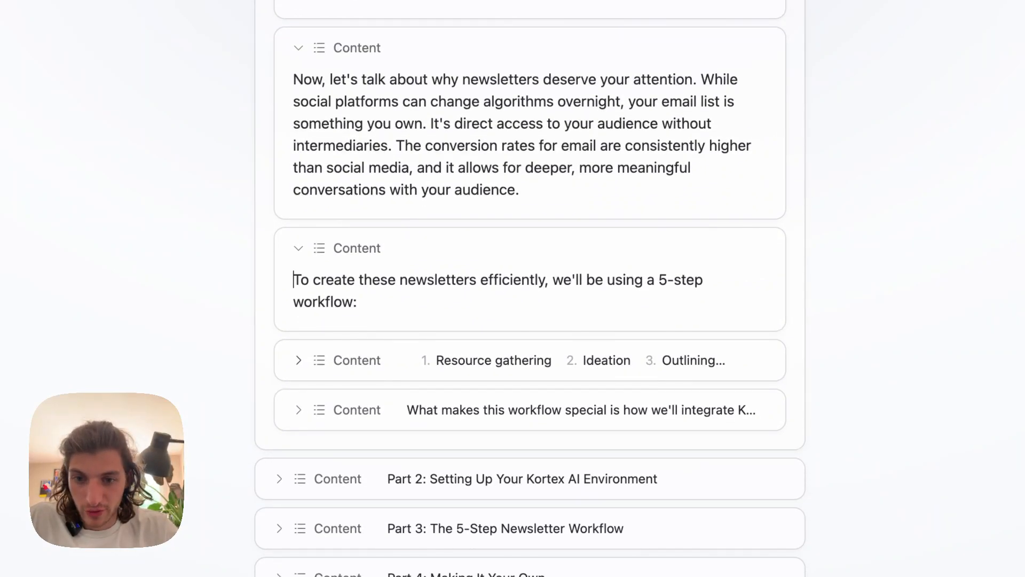
# Expand the numbered list of workflow stages and the closing Part 1 paragraph on what makes the workflow special.
pyautogui.click(298, 360)
pyautogui.scroll(-2, 530, 299)
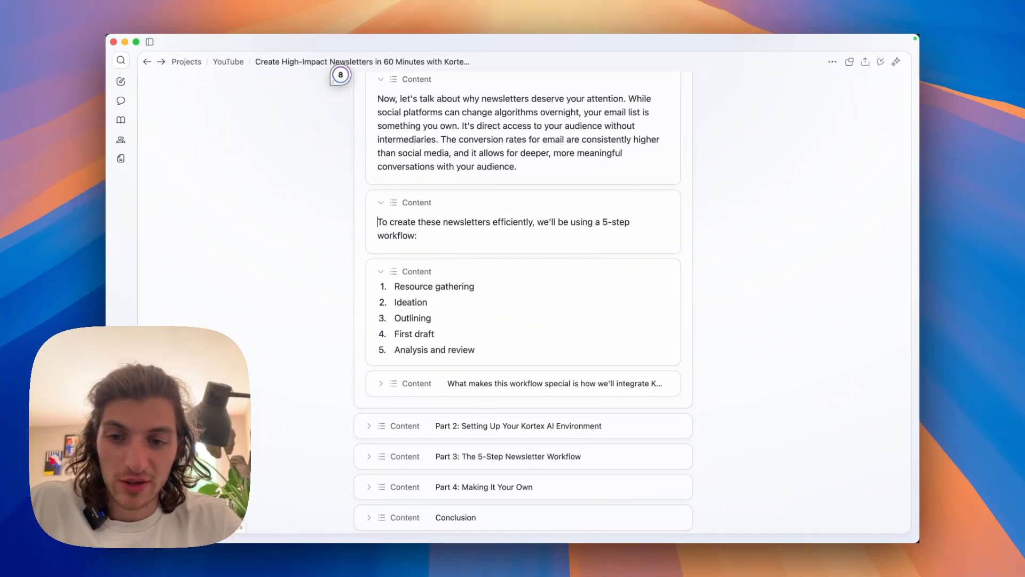
pyautogui.scroll(-1, 523, 299)
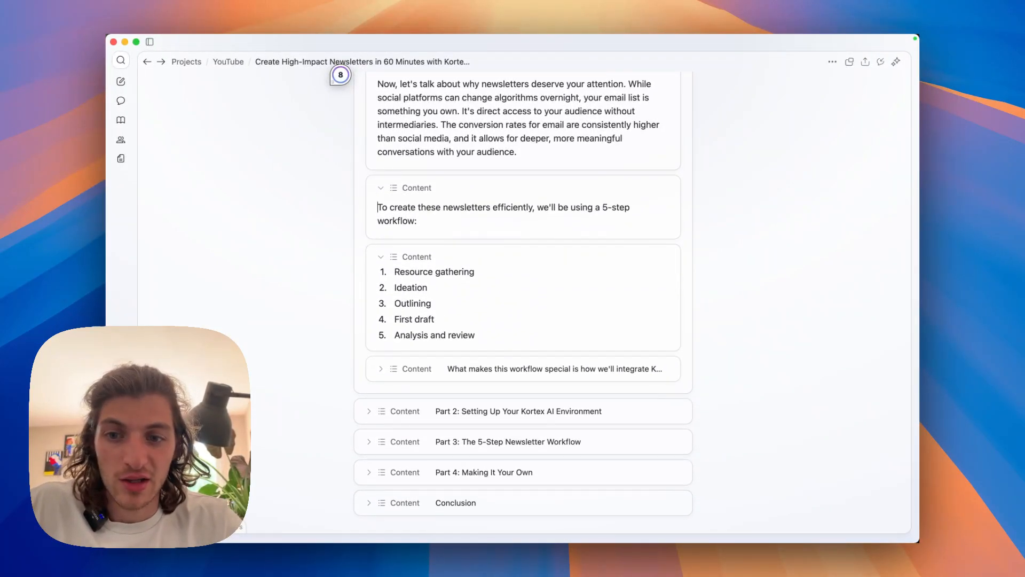
pyautogui.scroll(-2, 523, 299)
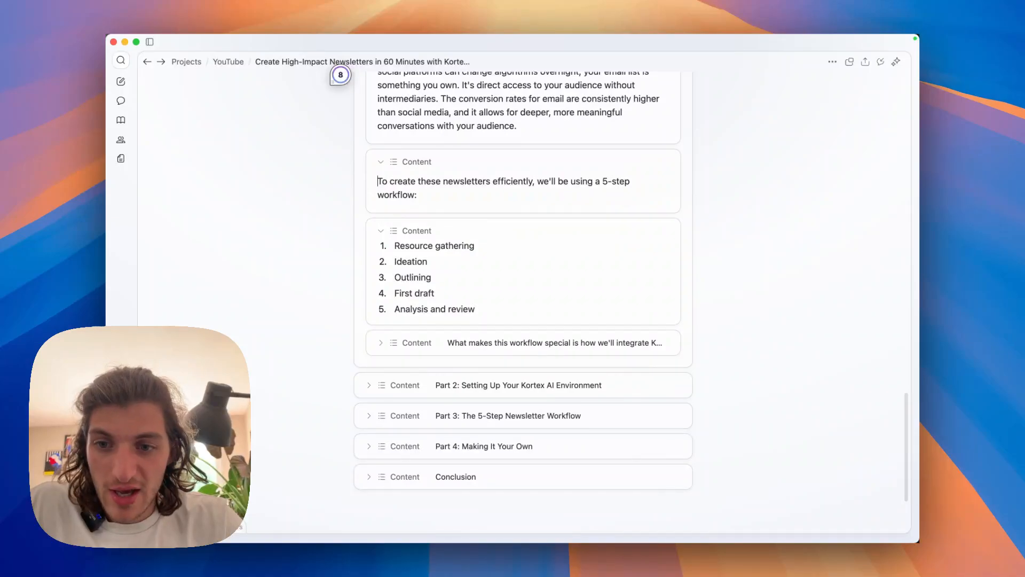
pyautogui.click(381, 343)
pyautogui.scroll(-3, 380, 343)
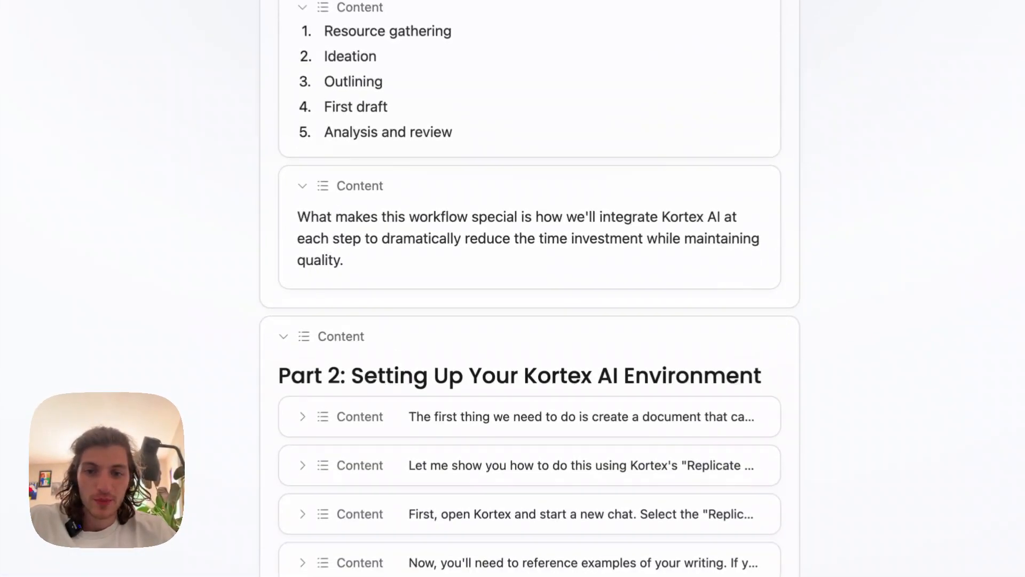
# Expand Part 2 on setting up the Kortex AI environment, along with its first two paragraphs, to read them.
pyautogui.scroll(-5, 530, 288)
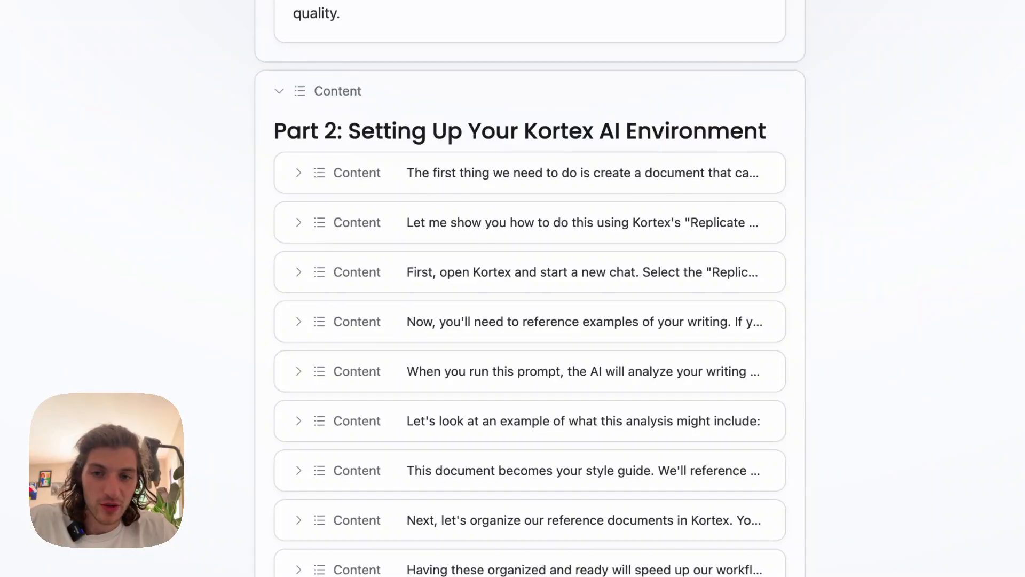
pyautogui.click(298, 173)
pyautogui.scroll(-1, 530, 288)
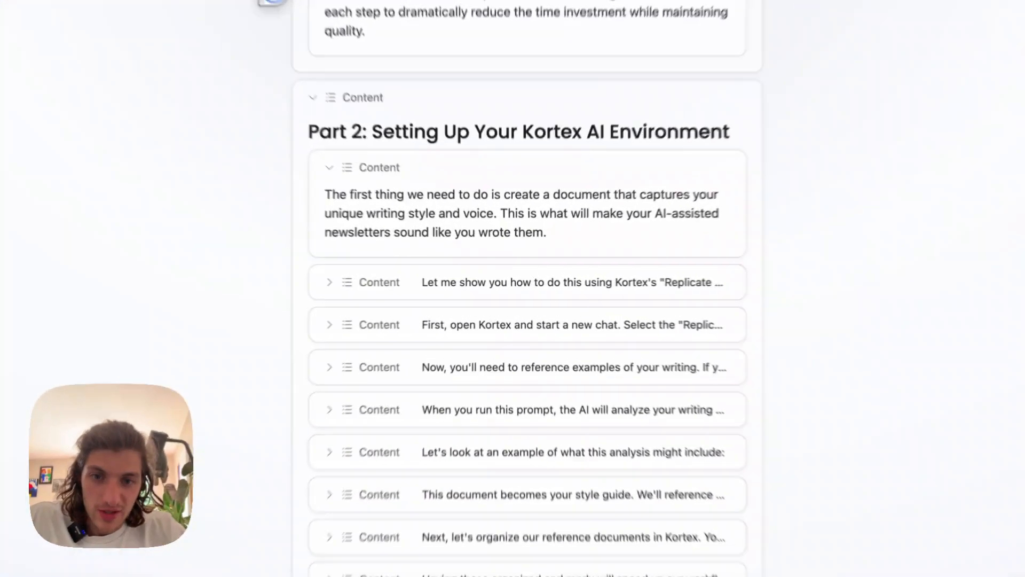
pyautogui.click(523, 284)
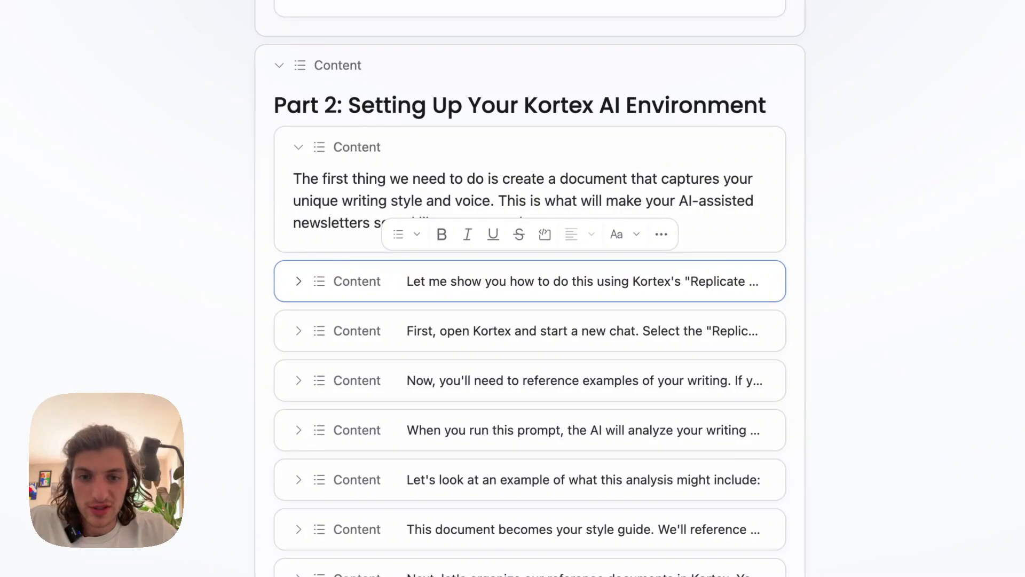
pyautogui.click(299, 281)
pyautogui.click(503, 312)
pyautogui.scroll(-1, 530, 299)
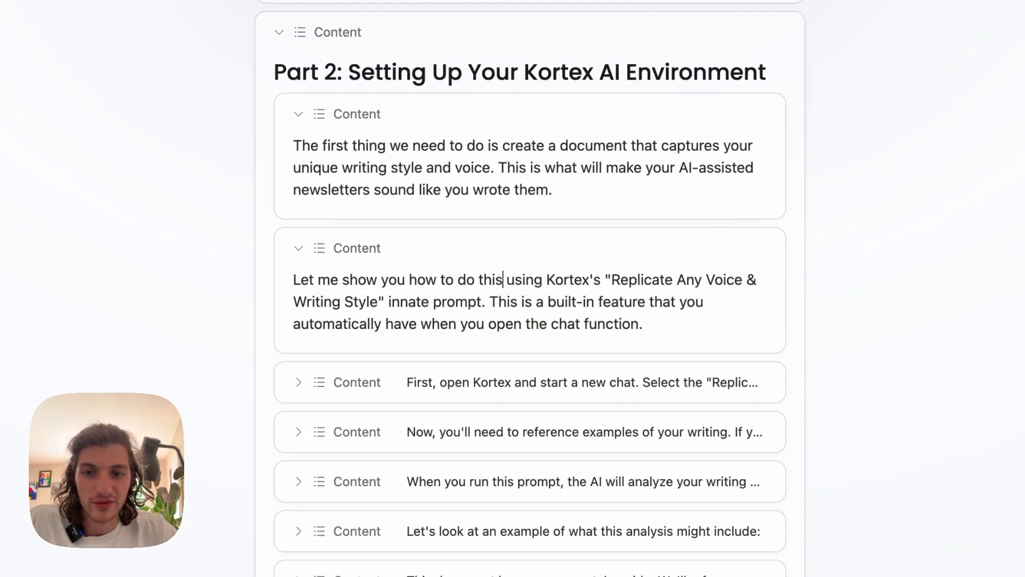
pyautogui.click(644, 324)
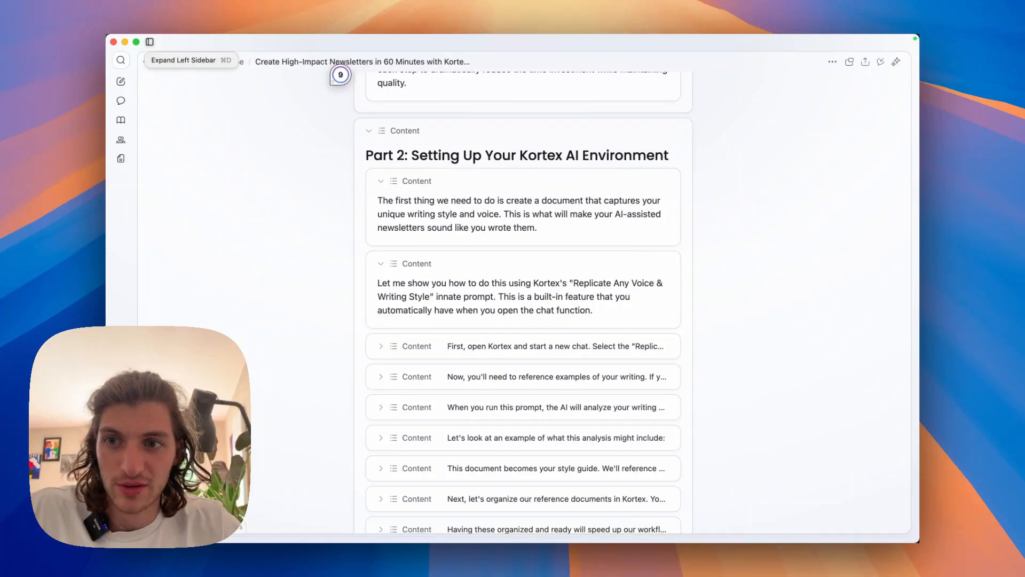
# Open a new chat beside the document and select the "Replicate Any Voice & Writing Style" prompt.
pyautogui.press('super+d')
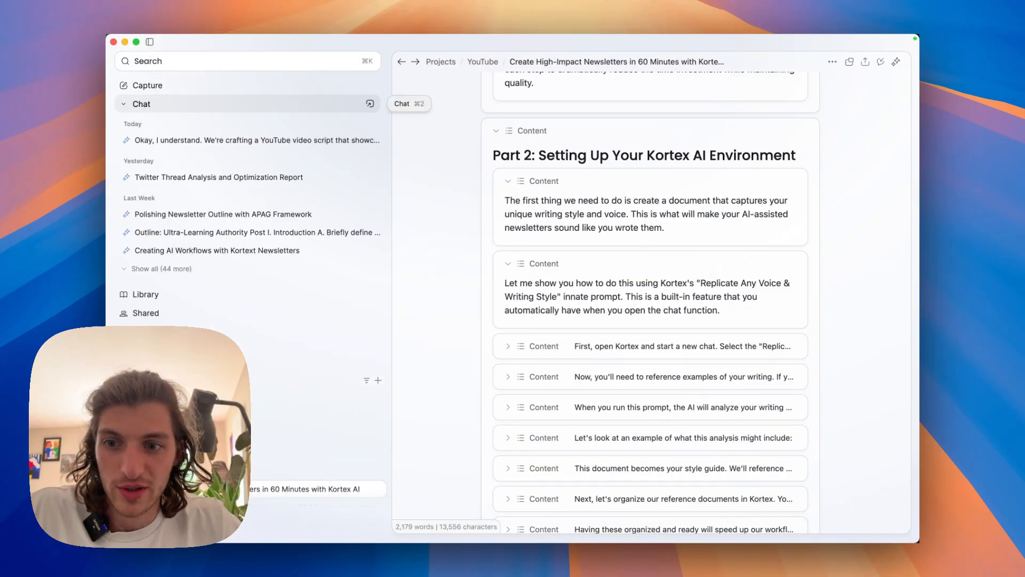
pyautogui.click(142, 103)
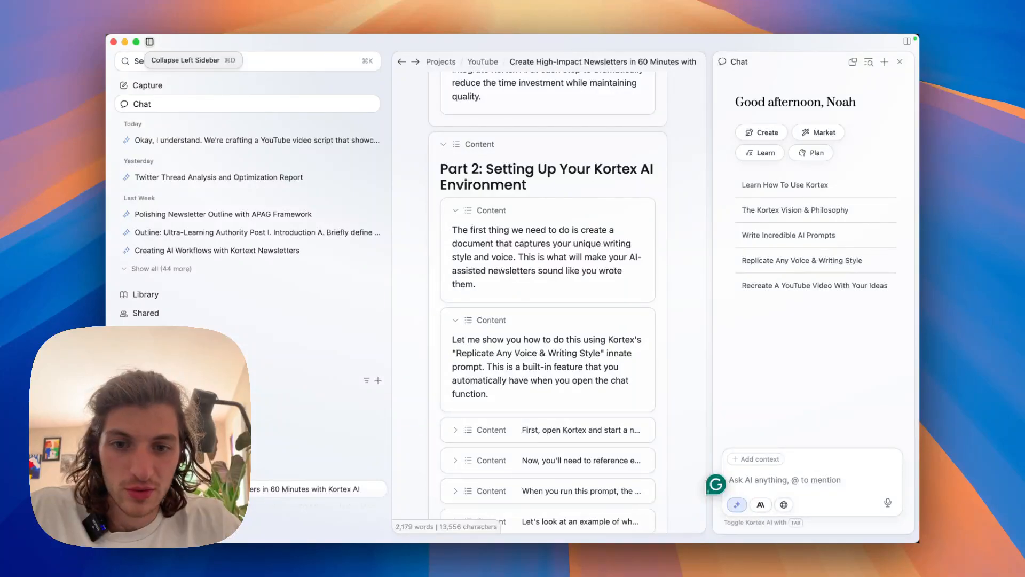
pyautogui.press('super+d')
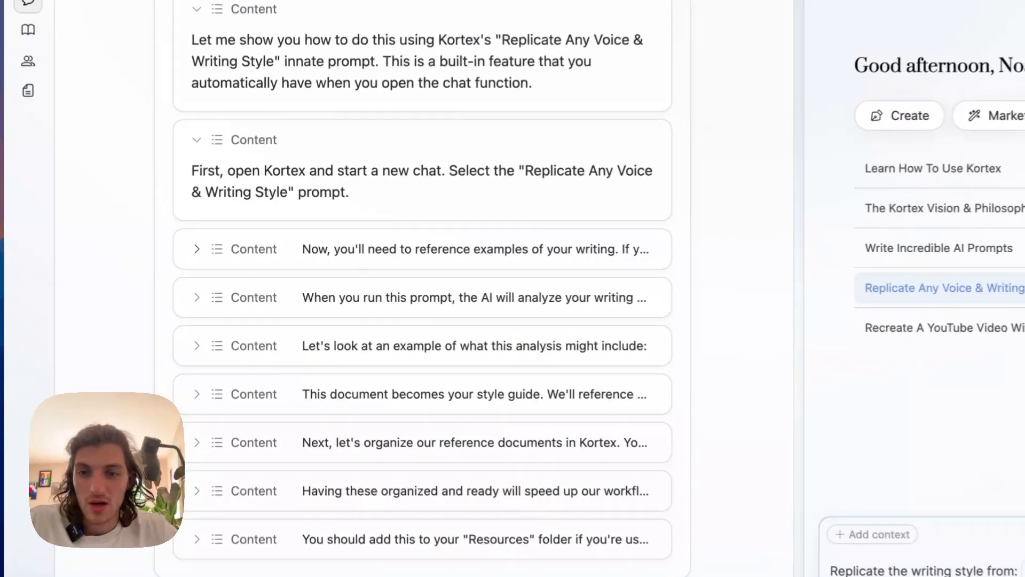
# Expand the Part 2 paragraphs on starting a new chat and on referencing examples of your writing.
pyautogui.click(215, 254)
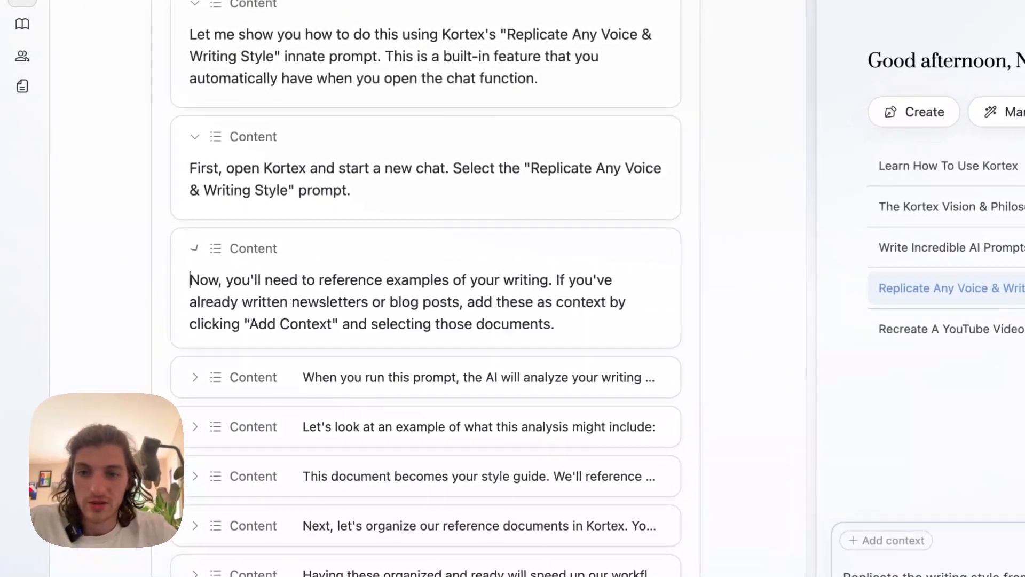
pyautogui.scroll(-2, 425, 289)
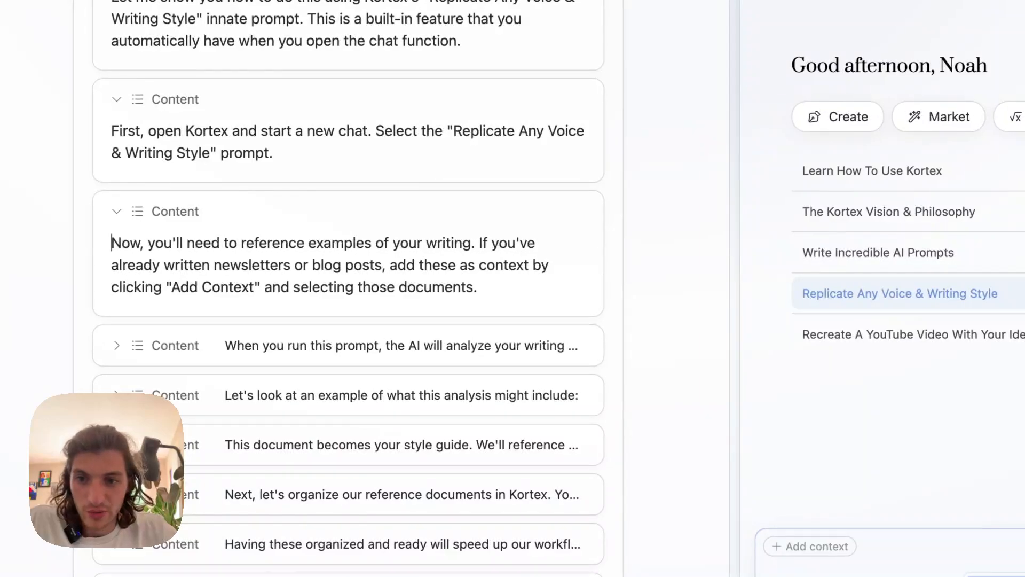
pyautogui.click(477, 287)
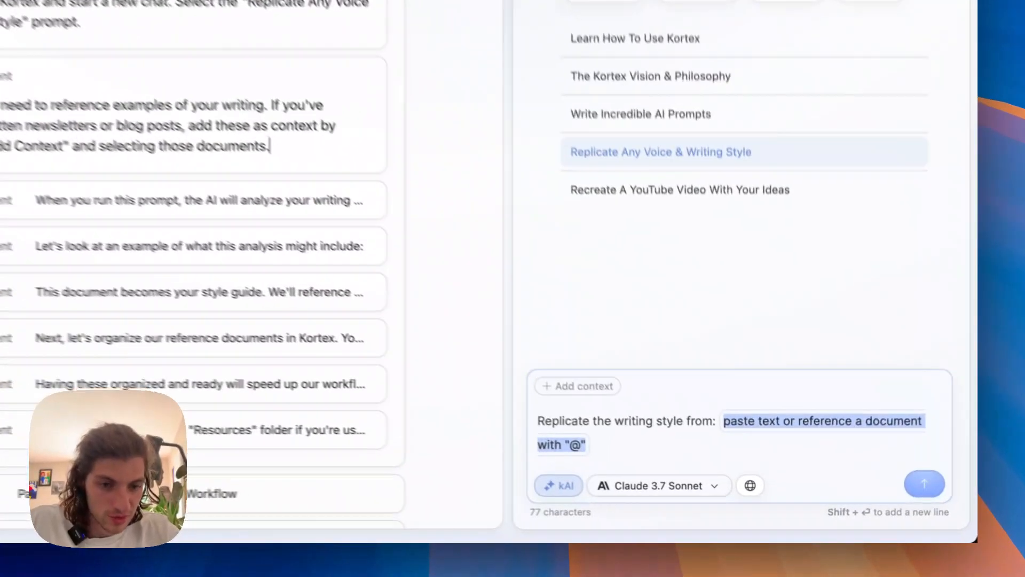
# Complete the prompt with references to the 31 Psychological Triggers, 7 Neuroscience Hacks and How & When To Use AI documents, and run it.
pyautogui.click(804, 462)
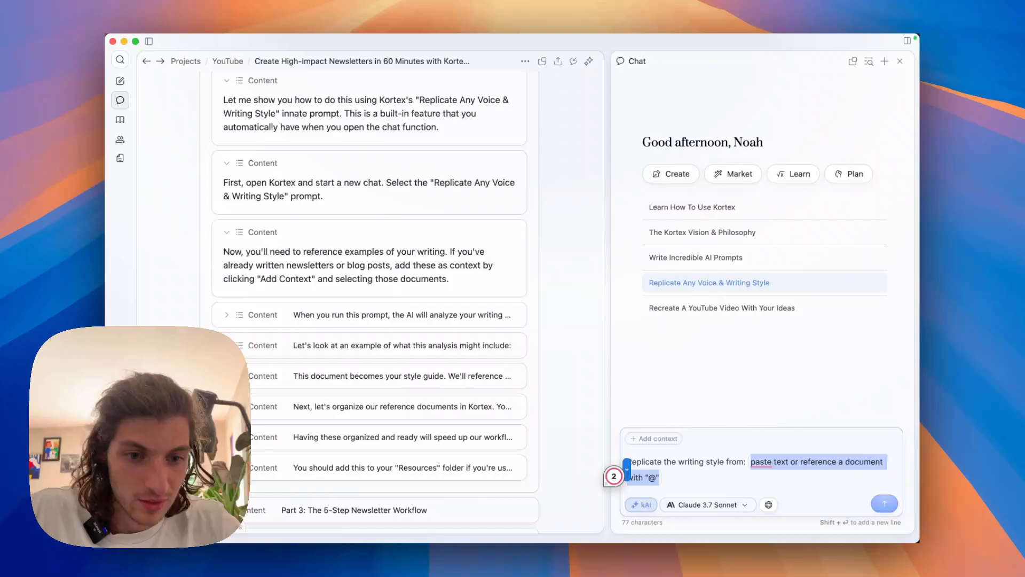
pyautogui.write('@')
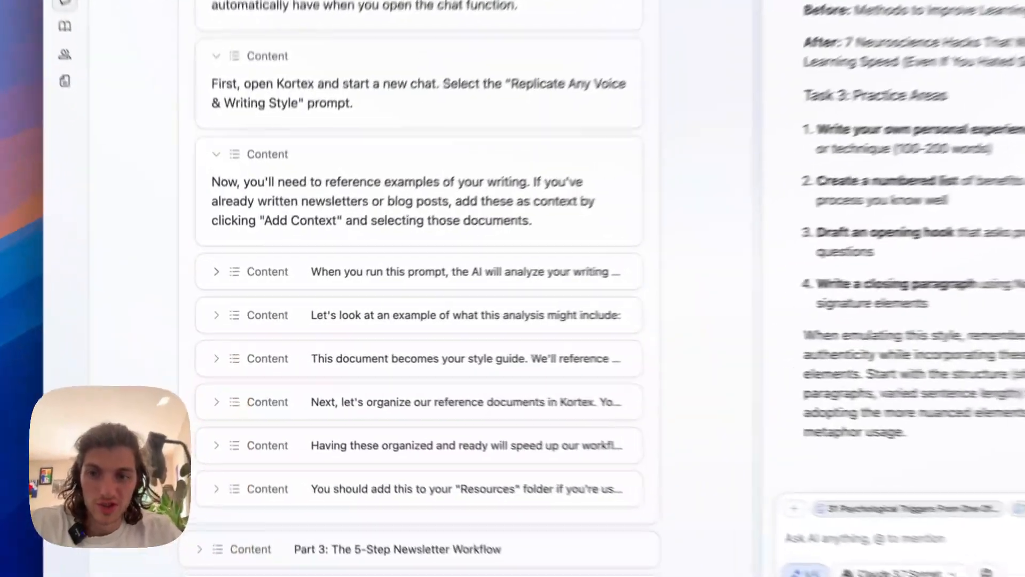
# Expand the paragraph on running the prompt, and read through the generated writing style guide before saving it as a document.
pyautogui.click(216, 272)
pyautogui.scroll(-1, 418, 288)
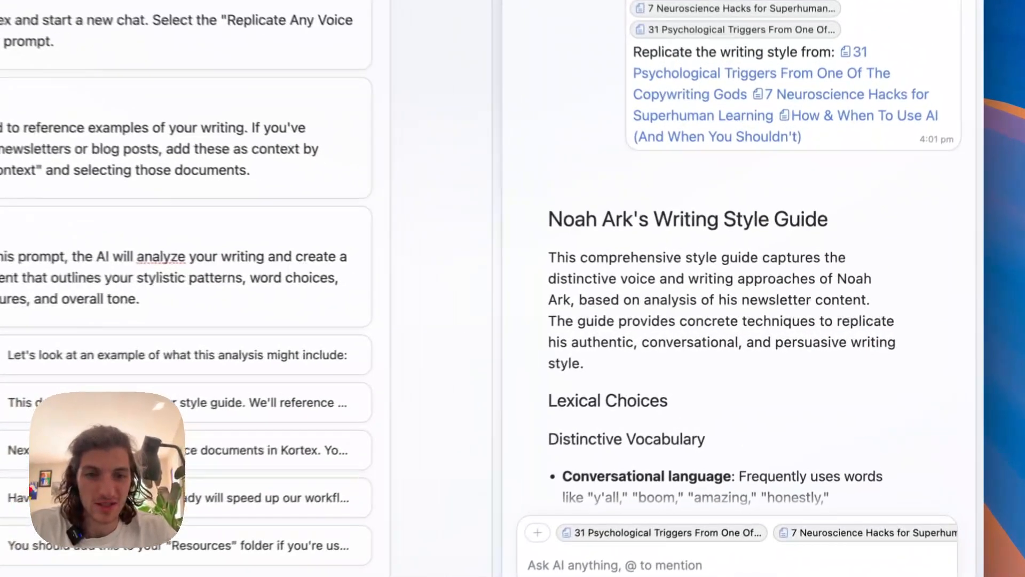
pyautogui.moveTo(549, 219); pyautogui.dragTo(805, 219)
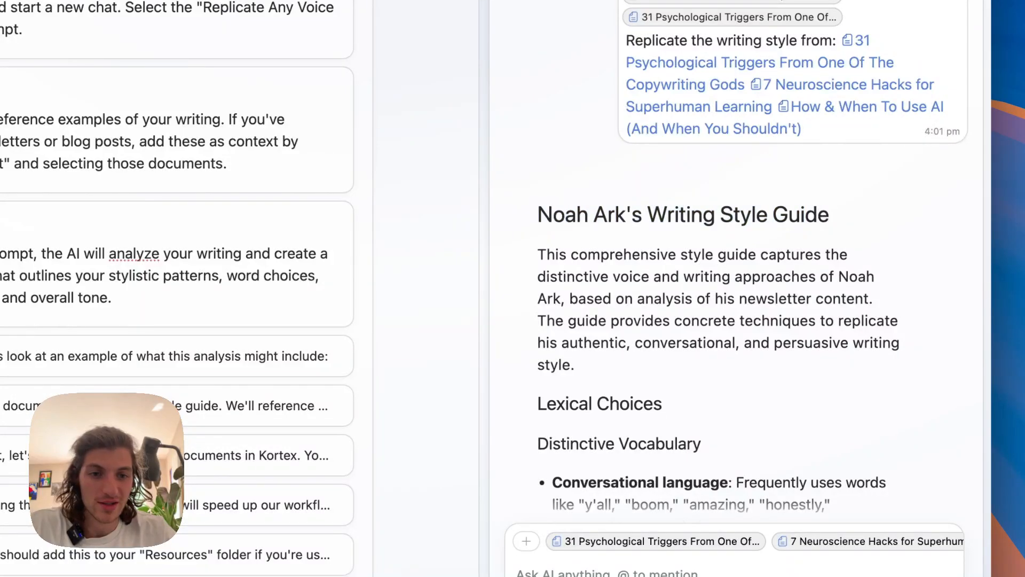
pyautogui.scroll(-20, 736, 267)
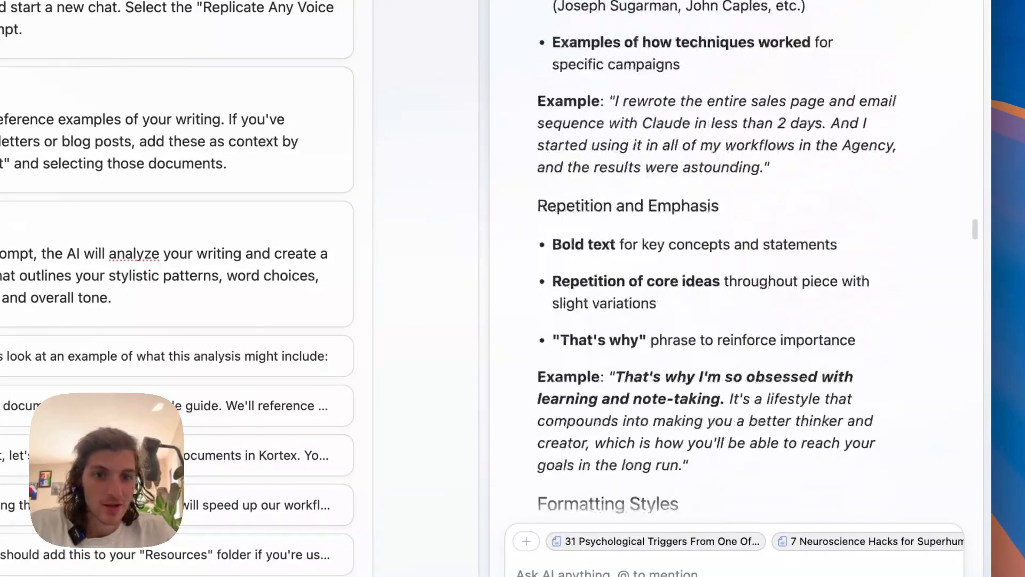
pyautogui.scroll(-20, 737, 267)
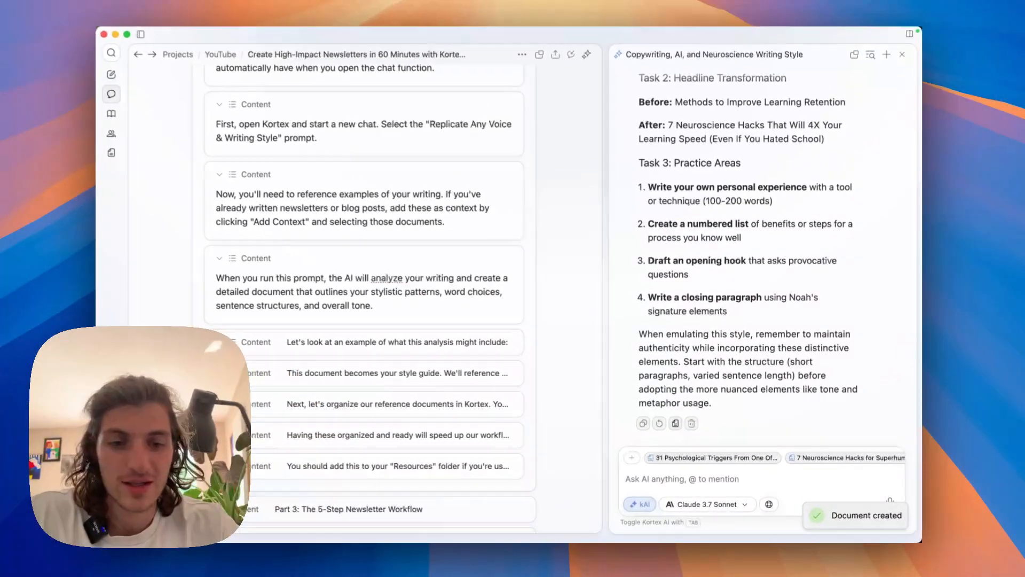
# Expand the example list of what the writing style analysis might include and read its bullet points.
pyautogui.scroll(-1, 364, 299)
pyautogui.click(220, 306)
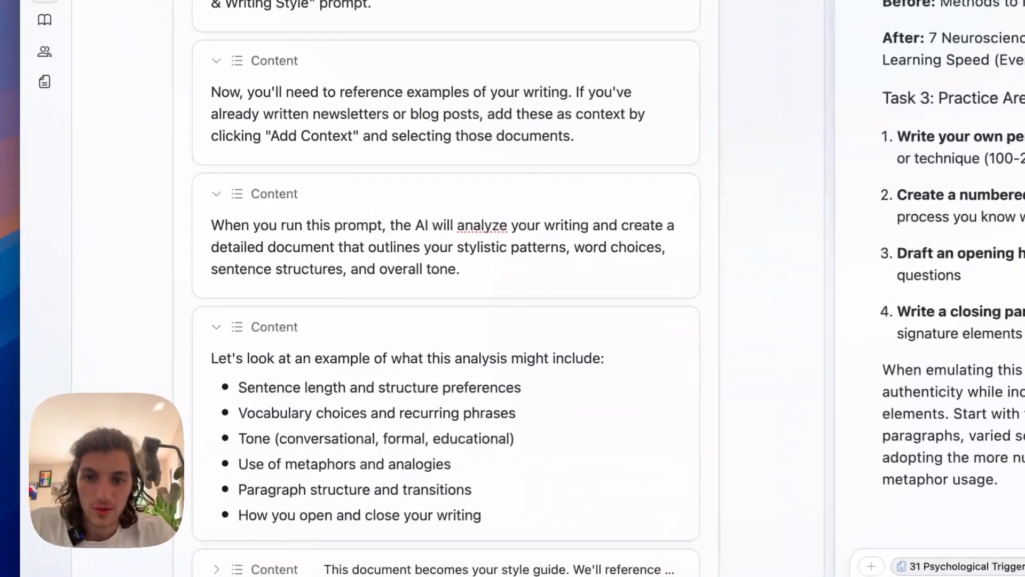
pyautogui.scroll(-2, 364, 299)
pyautogui.scroll(-1, 447, 299)
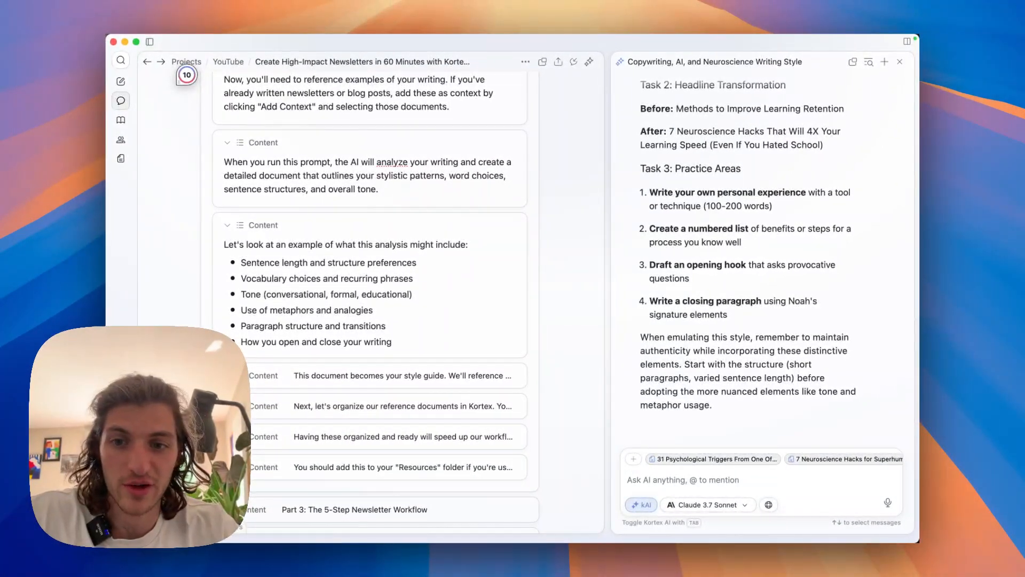
pyautogui.scroll(-2, 407, 301)
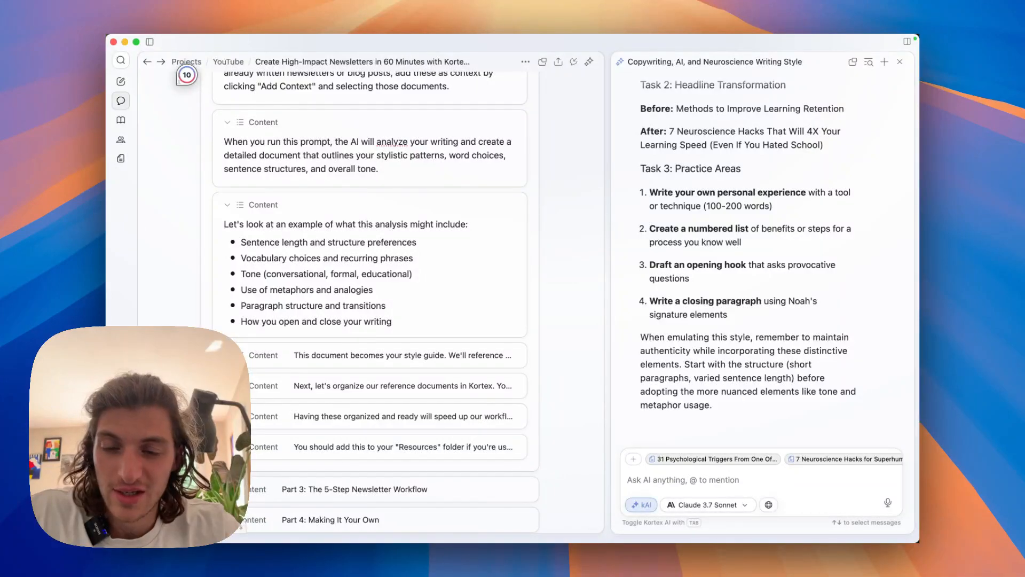
pyautogui.scroll(-1, 370, 301)
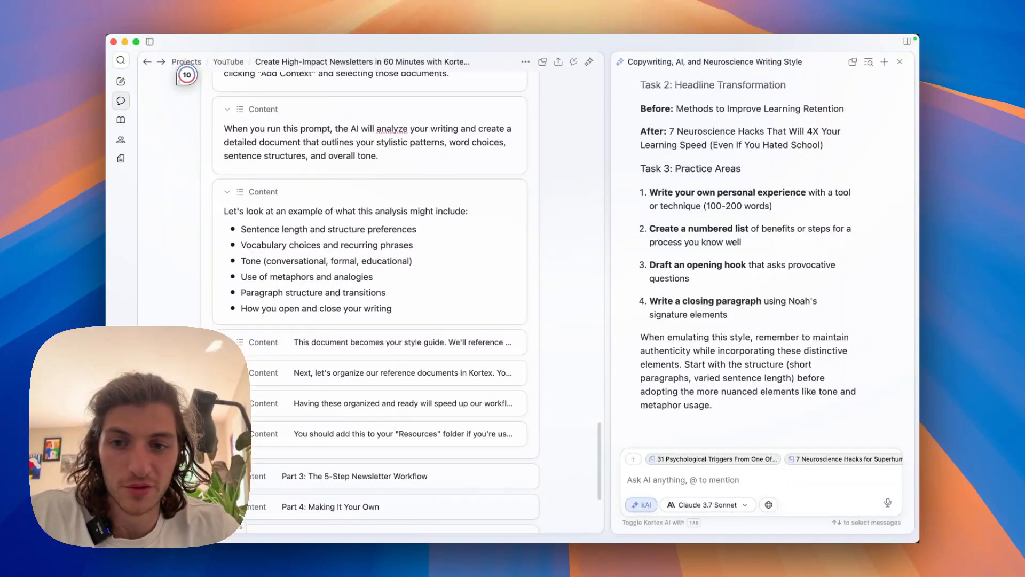
pyautogui.scroll(-1, 370, 301)
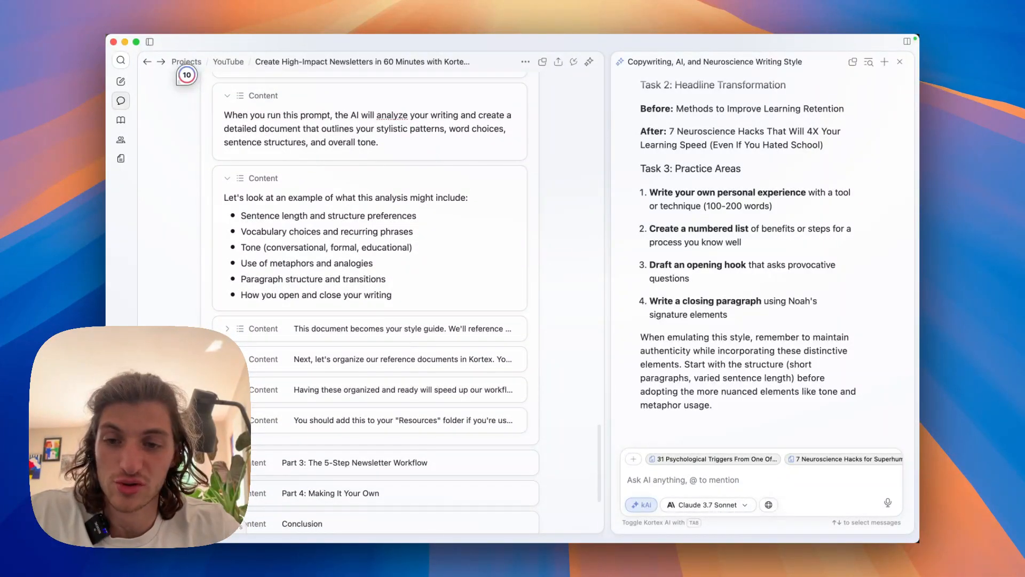
pyautogui.scroll(-2, 369, 302)
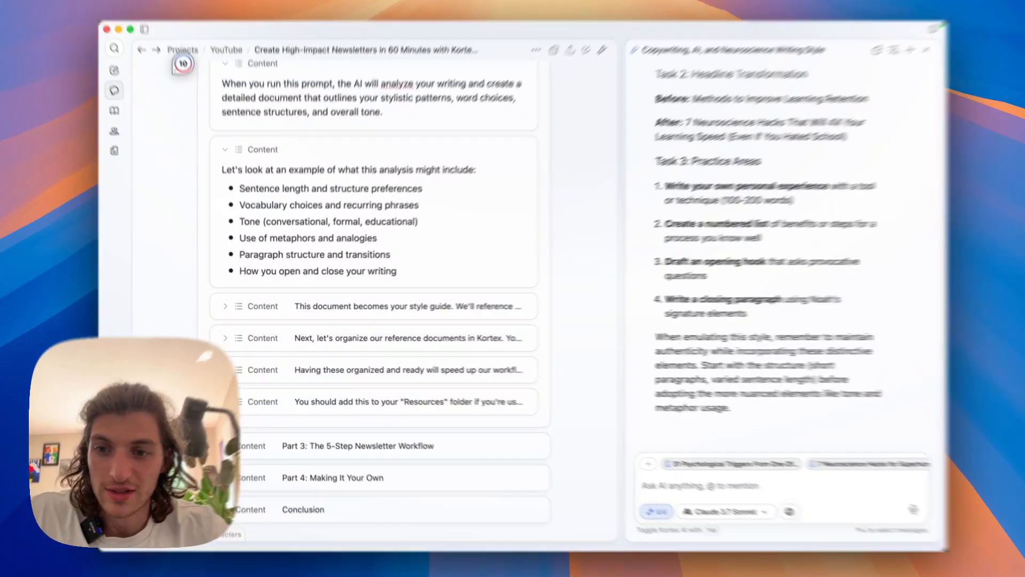
# Expand the Part 2 paragraphs on the document becoming a style guide and on organizing reference documents.
pyautogui.click(421, 308)
pyautogui.click(227, 308)
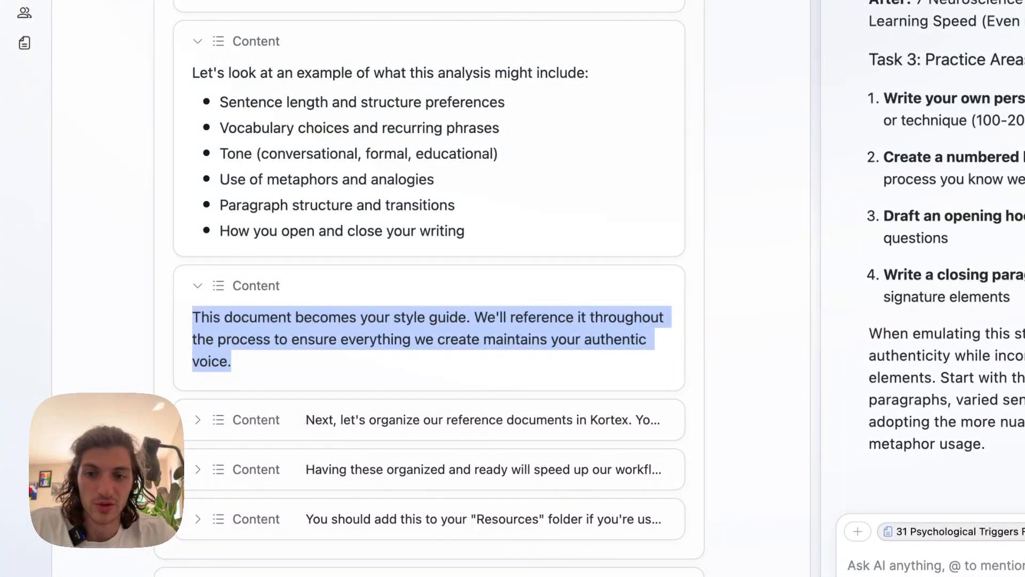
pyautogui.scroll(-3, 429, 291)
pyautogui.click(232, 260)
pyautogui.scroll(-1, 429, 291)
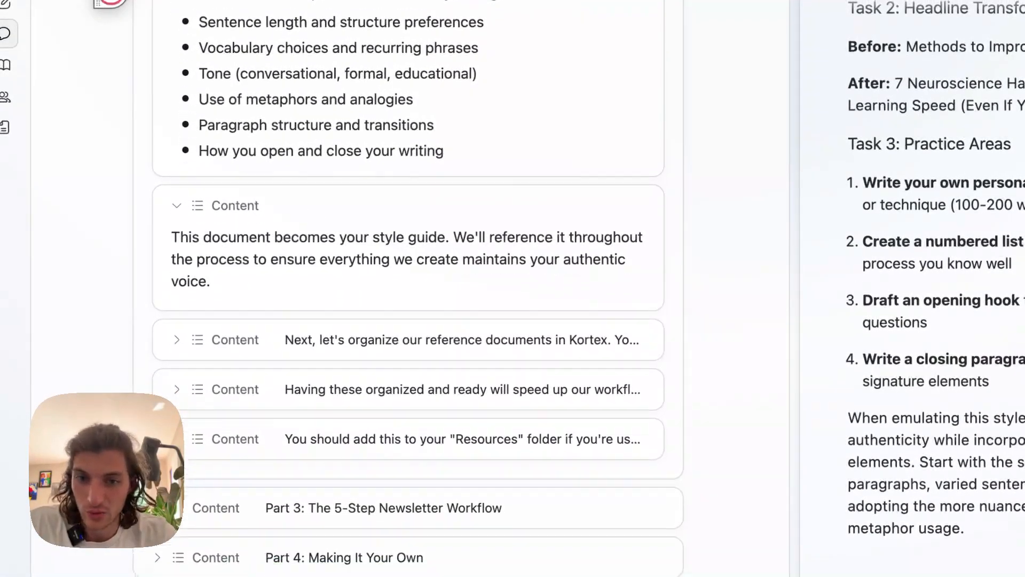
pyautogui.scroll(-2, 408, 288)
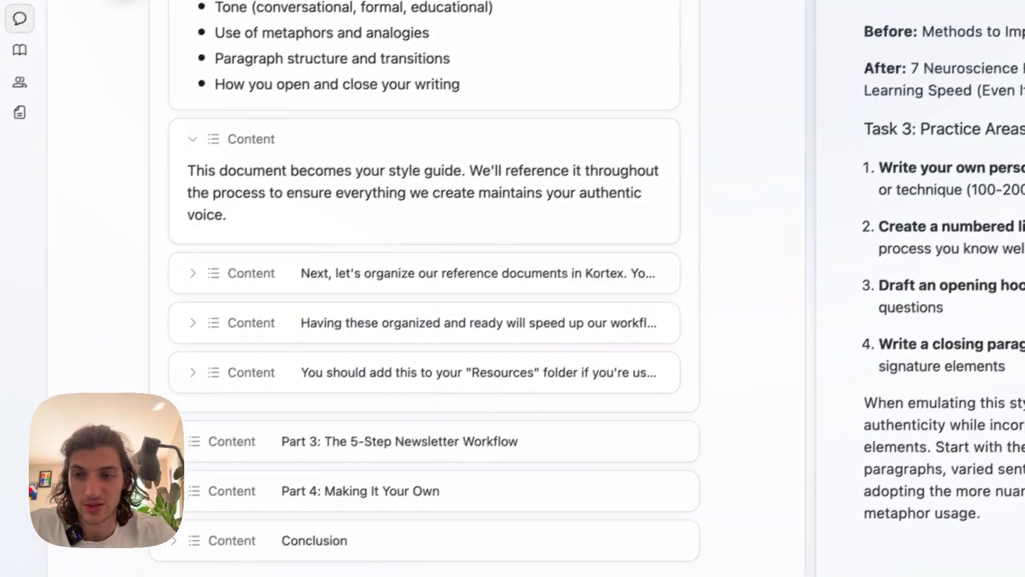
pyautogui.click(177, 288)
pyautogui.scroll(-1, 408, 288)
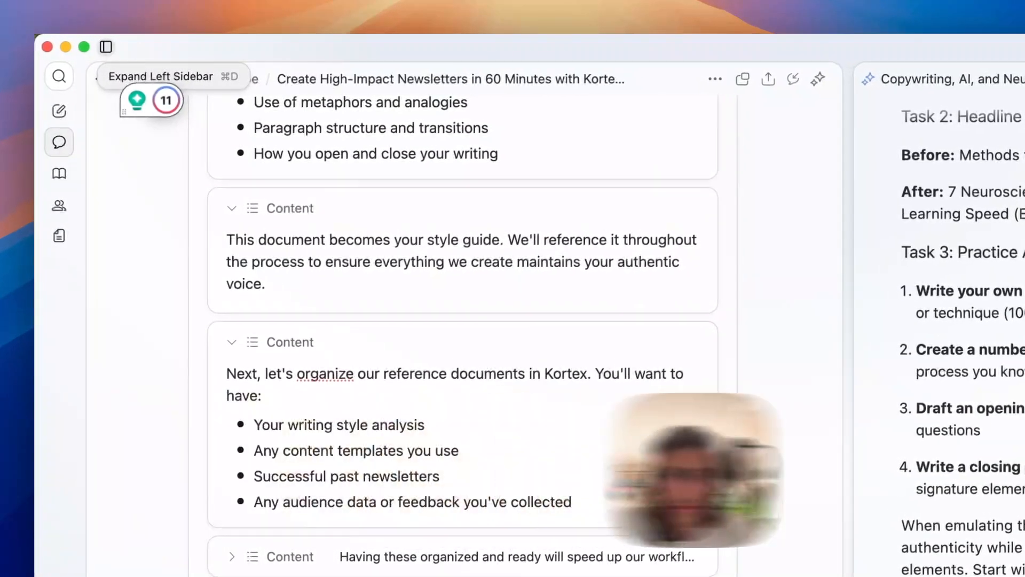
# Open the new document from the documents list alongside the script, and title it as the creator's writing style guide.
pyautogui.click(150, 42)
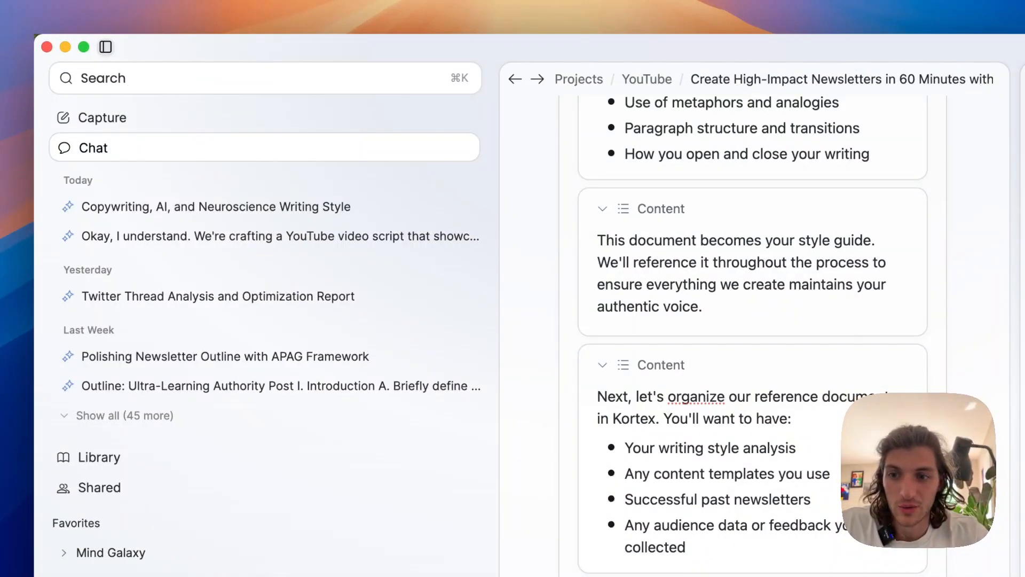
pyautogui.scroll(-8, 267, 427)
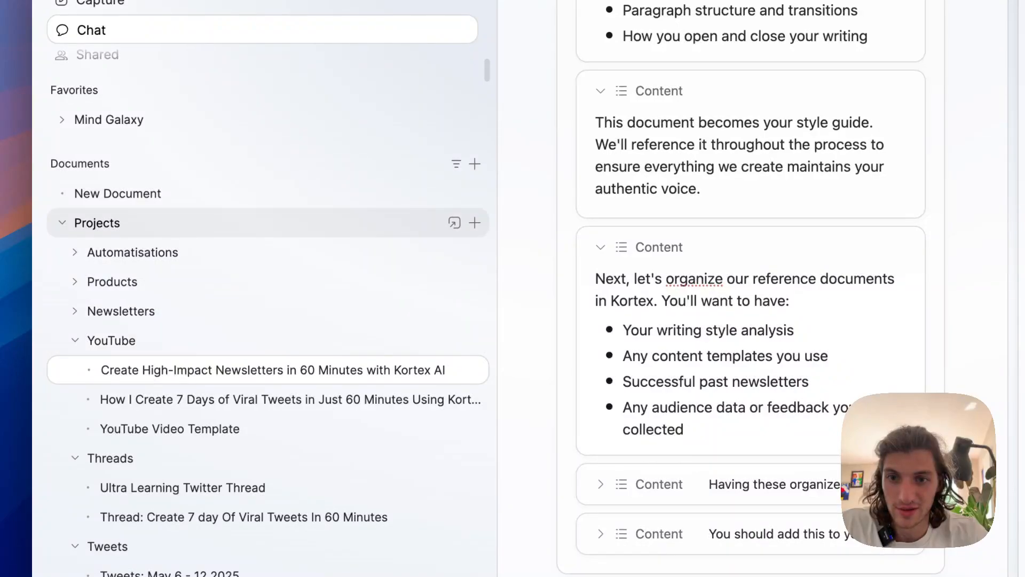
pyautogui.click(454, 193)
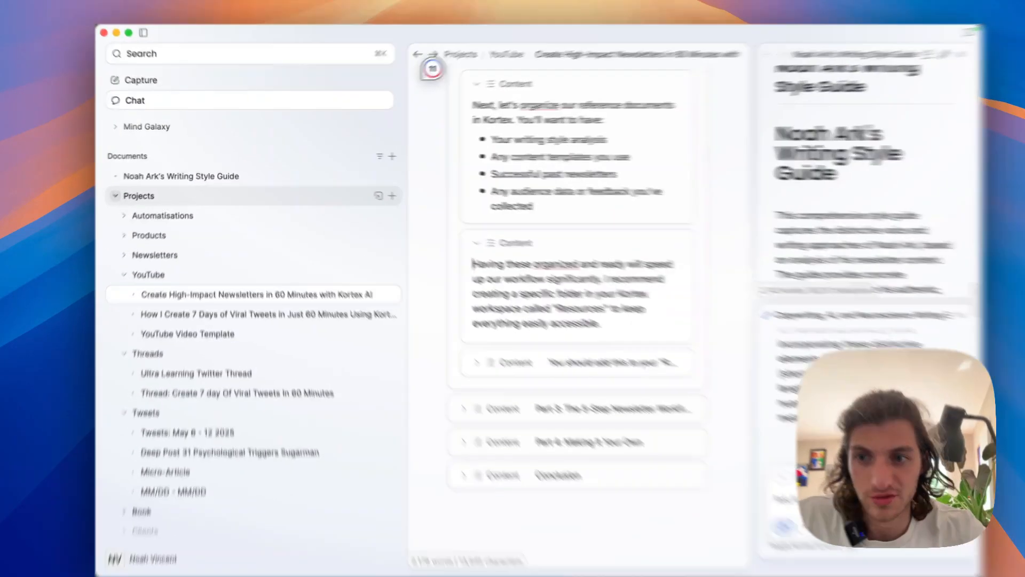
# Collapse the Projects folder and move the new writing style guide into Write Well, under References in the Ressources folder.
pyautogui.click(124, 192)
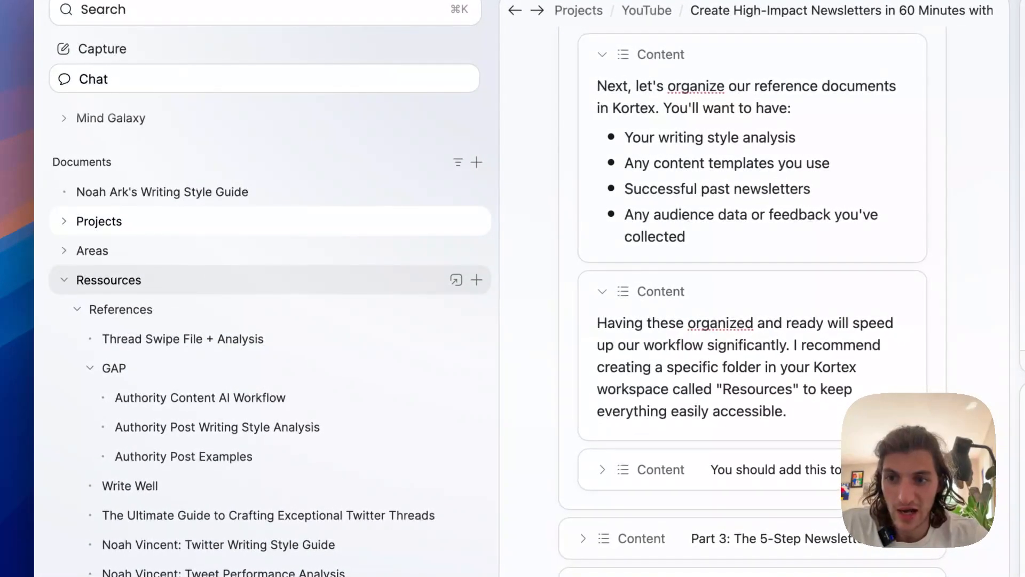
pyautogui.scroll(-1, 160, 279)
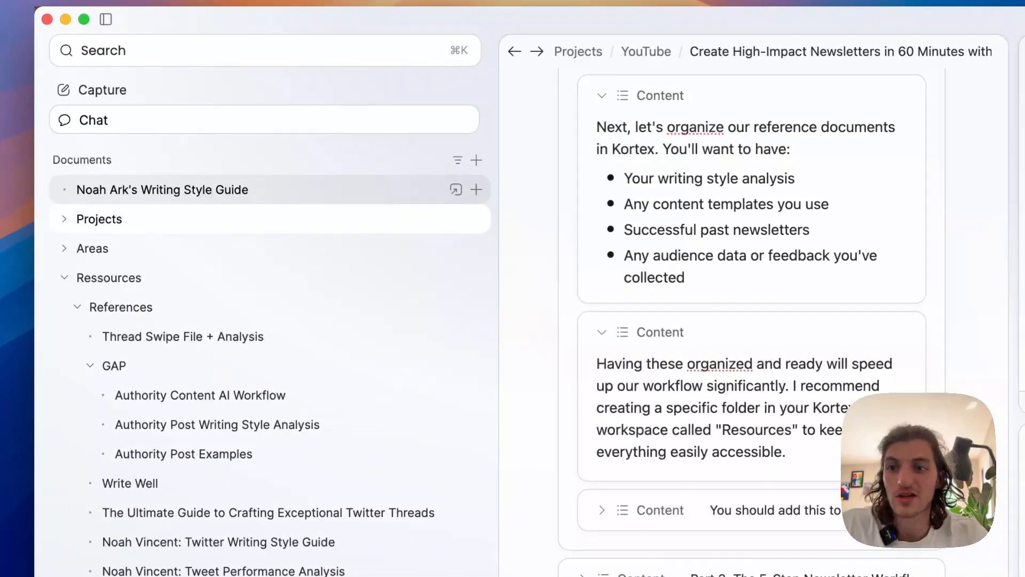
pyautogui.moveTo(181, 147); pyautogui.dragTo(184, 155)
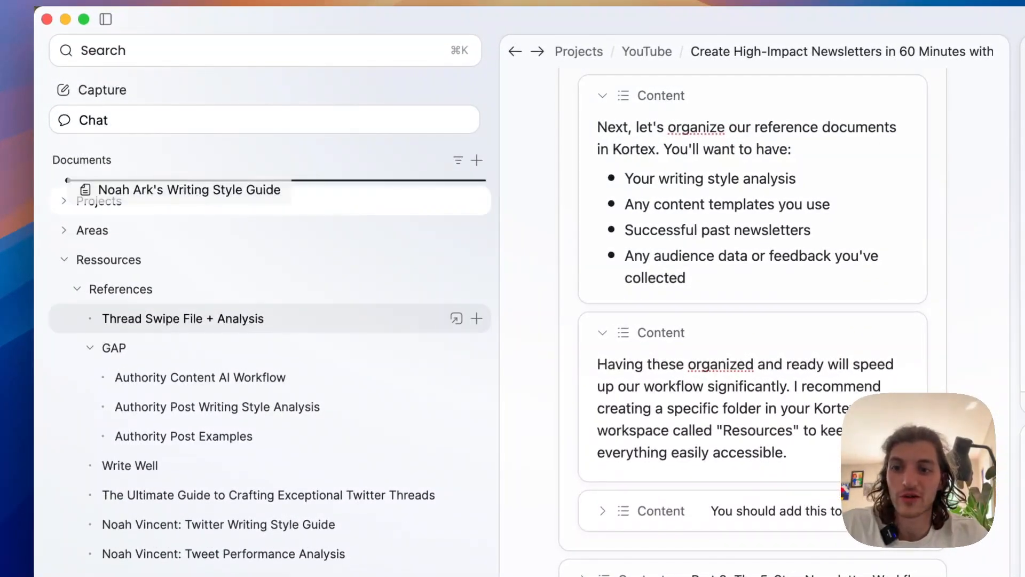
pyautogui.moveTo(182, 189); pyautogui.dragTo(221, 319)
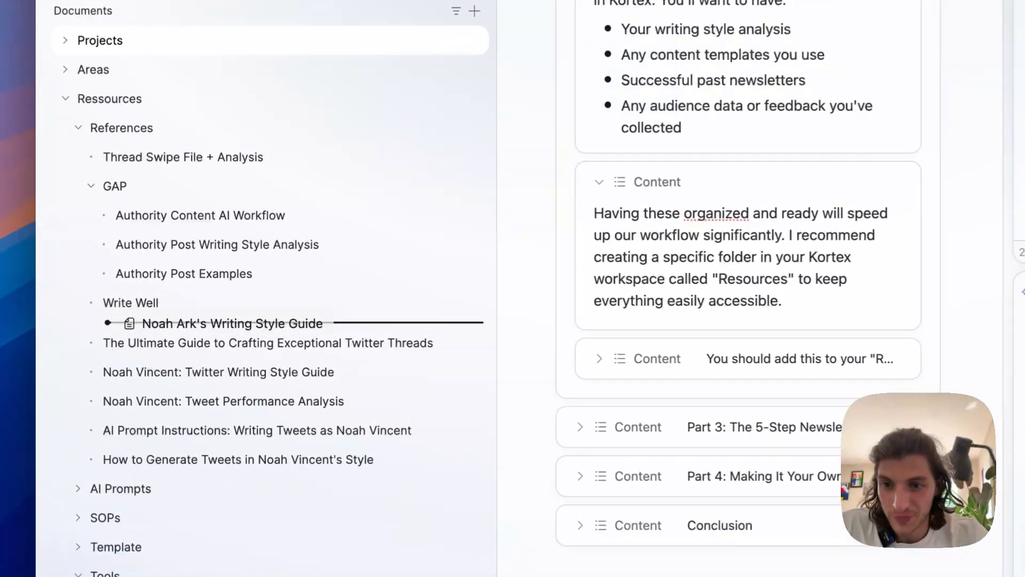
pyautogui.scroll(-2, 222, 319)
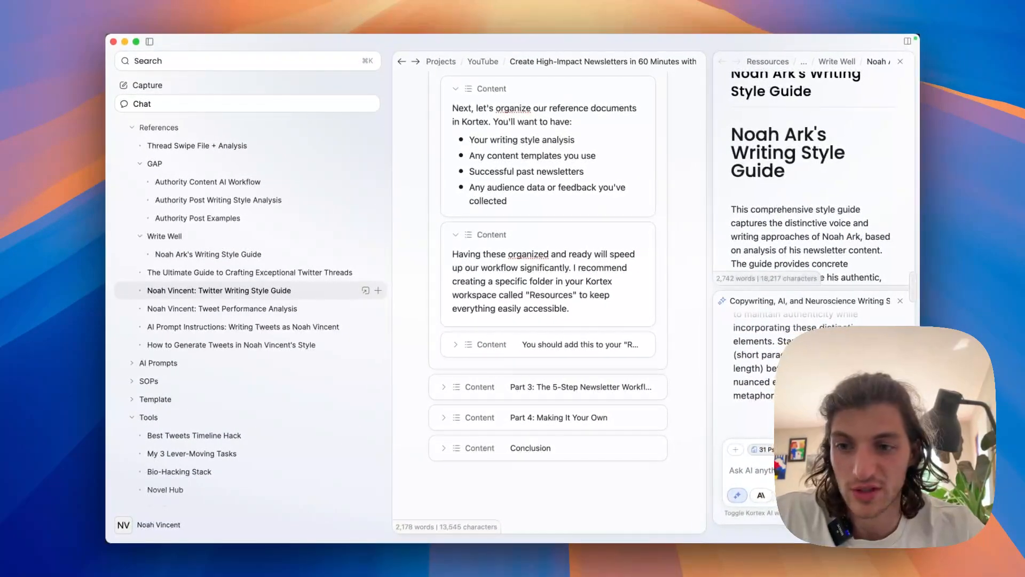
pyautogui.scroll(1, 250, 330)
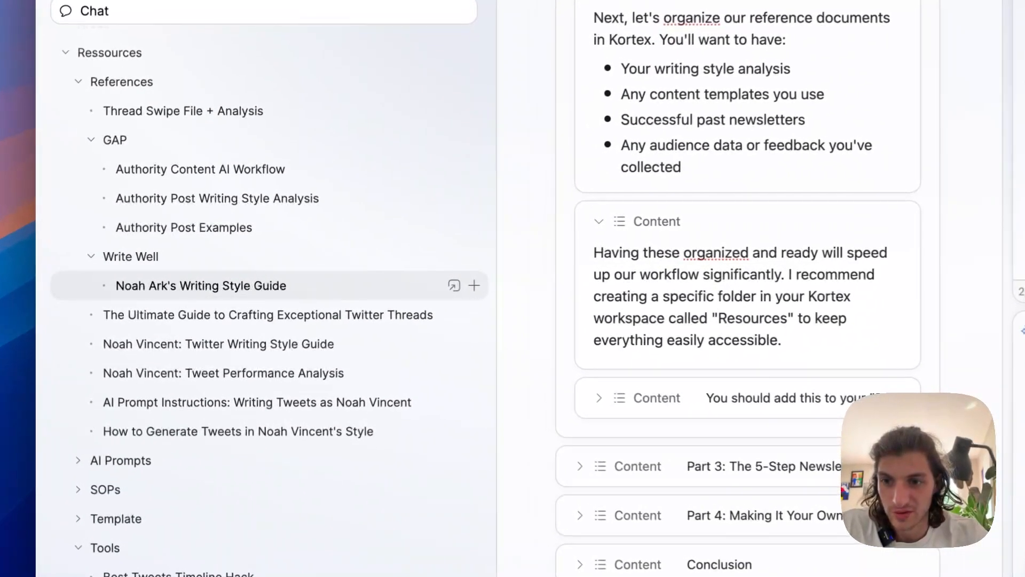
# Move the writing style guide out of Write Well so that it sits directly under References.
pyautogui.moveTo(208, 274); pyautogui.dragTo(162, 281)
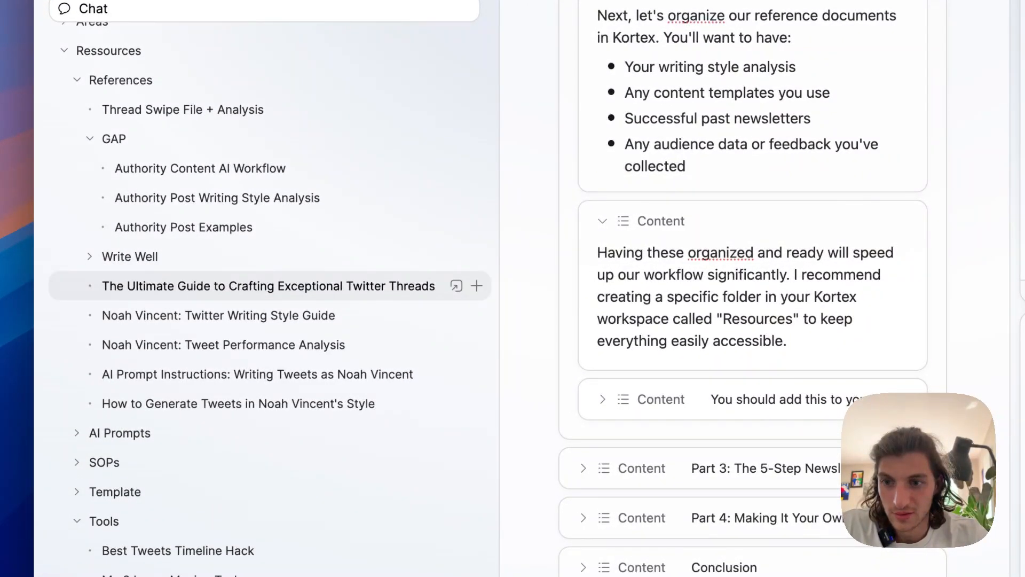
pyautogui.scroll(-1, 166, 291)
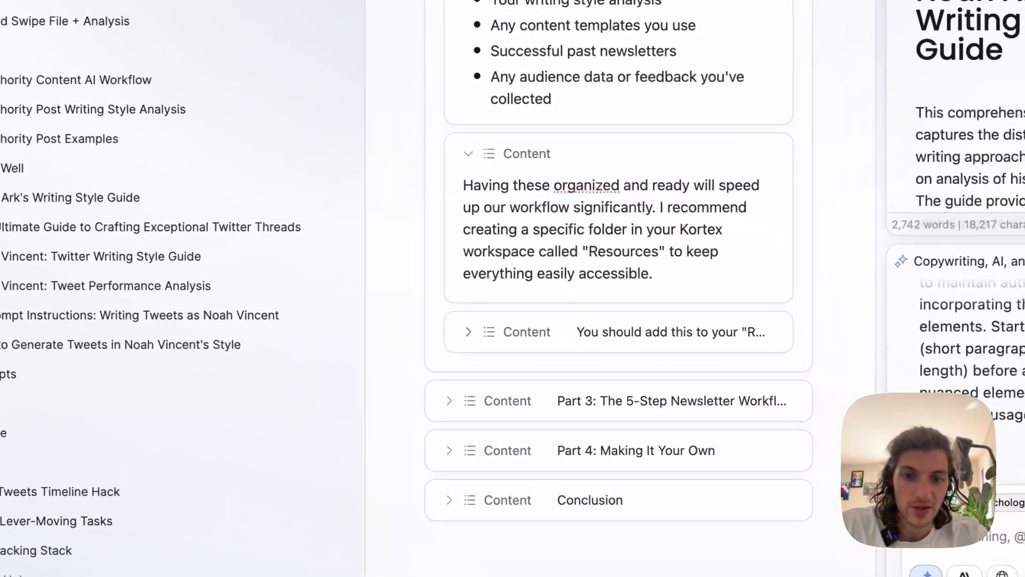
# Expand the last Part 2 paragraph on adding the document to the "Resources" folder and read it.
pyautogui.click(602, 399)
pyautogui.scroll(-3, 602, 399)
pyautogui.scroll(2, 428, 296)
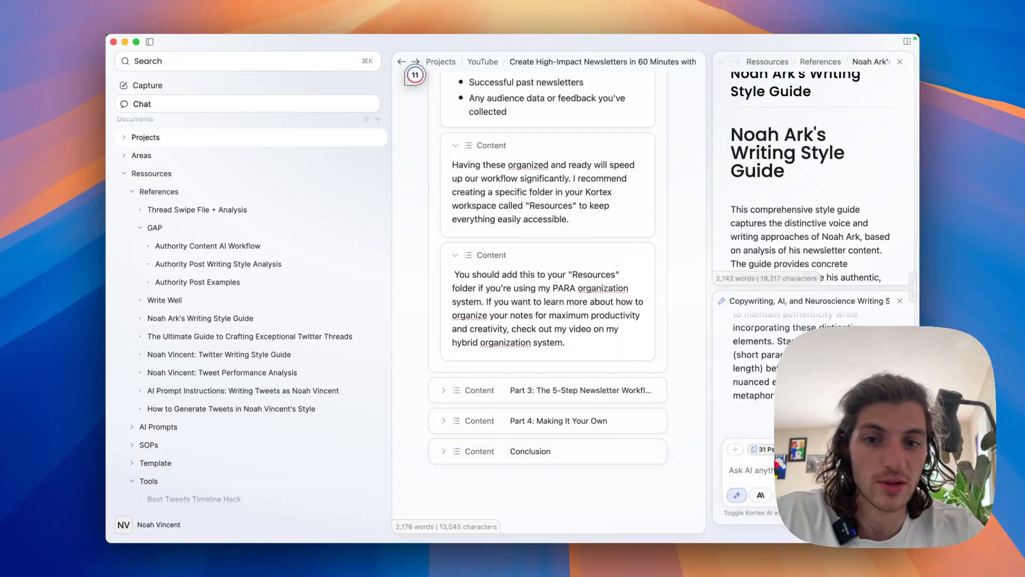
pyautogui.scroll(-1, 548, 266)
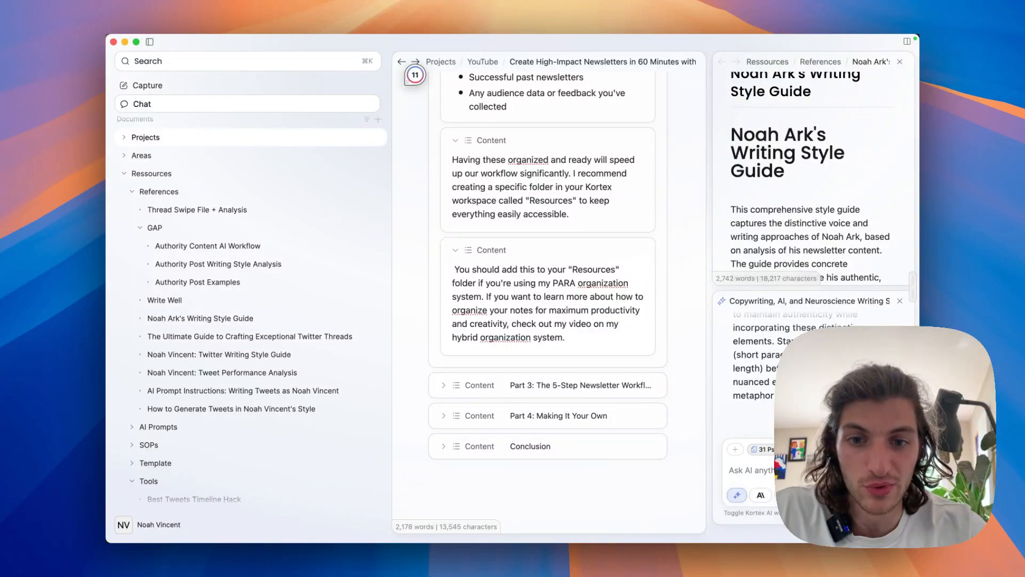
pyautogui.scroll(-2, 547, 264)
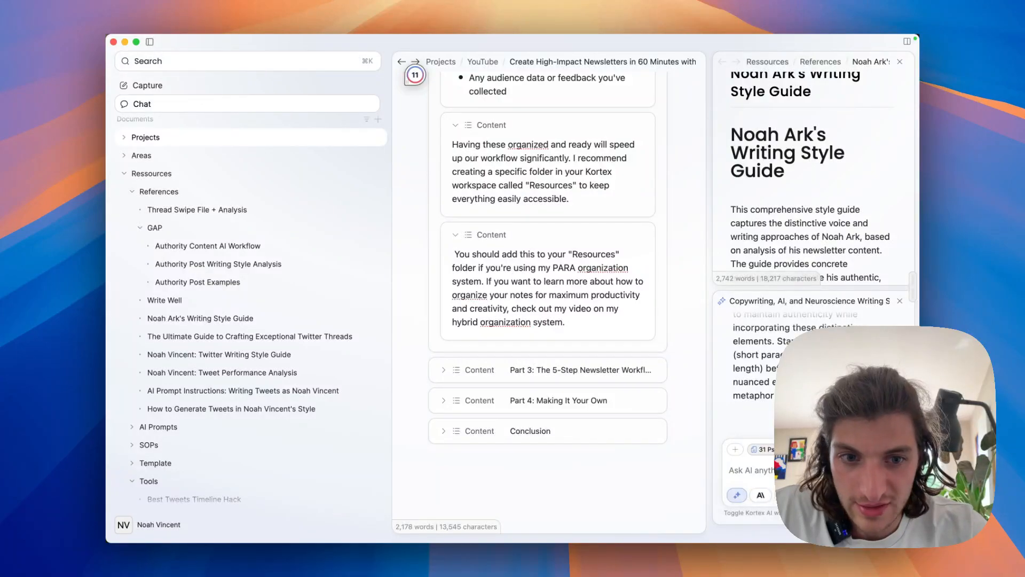
# Expand Part 3 on the 5-step newsletter workflow and read Option 1 and Option 2 under Resource Collection & Ideation.
pyautogui.scroll(-5, 415, 75)
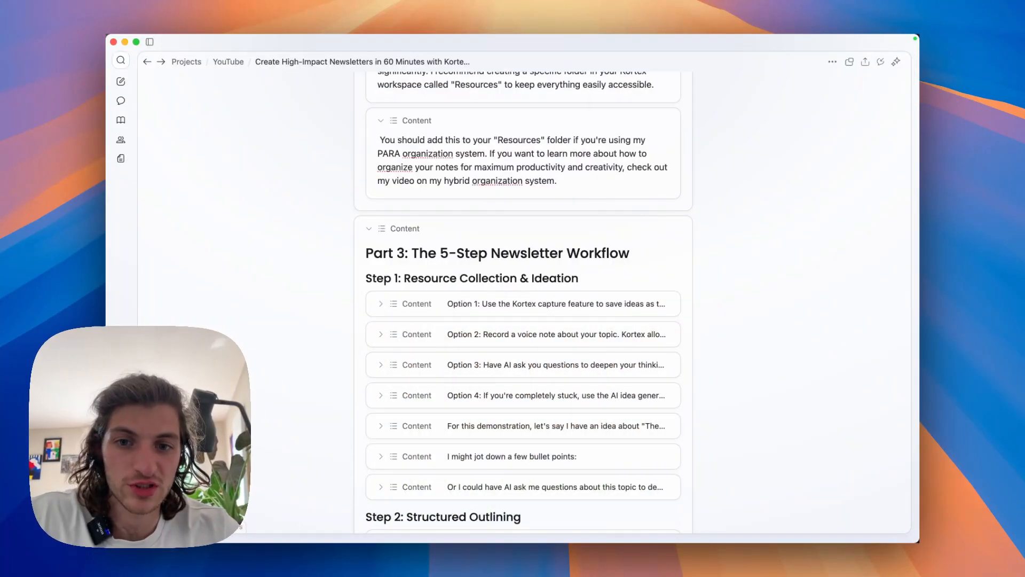
pyautogui.scroll(-5, 523, 299)
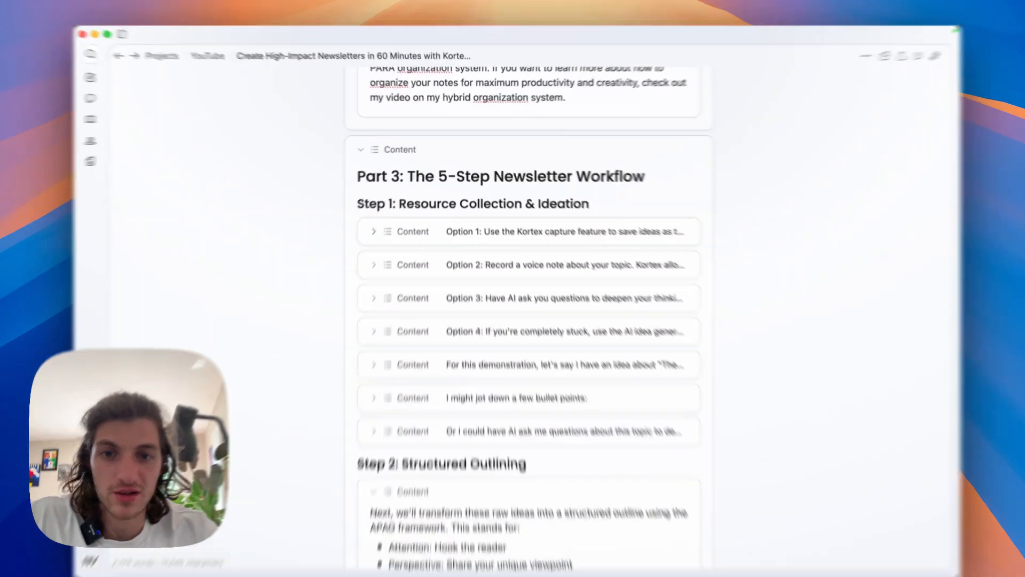
pyautogui.click(374, 231)
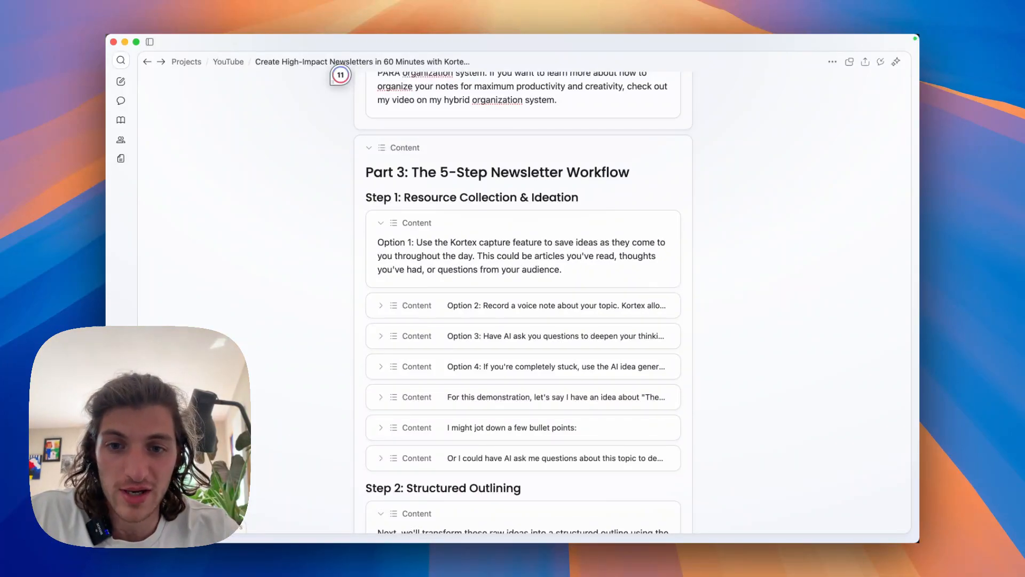
pyautogui.scroll(-1, 523, 299)
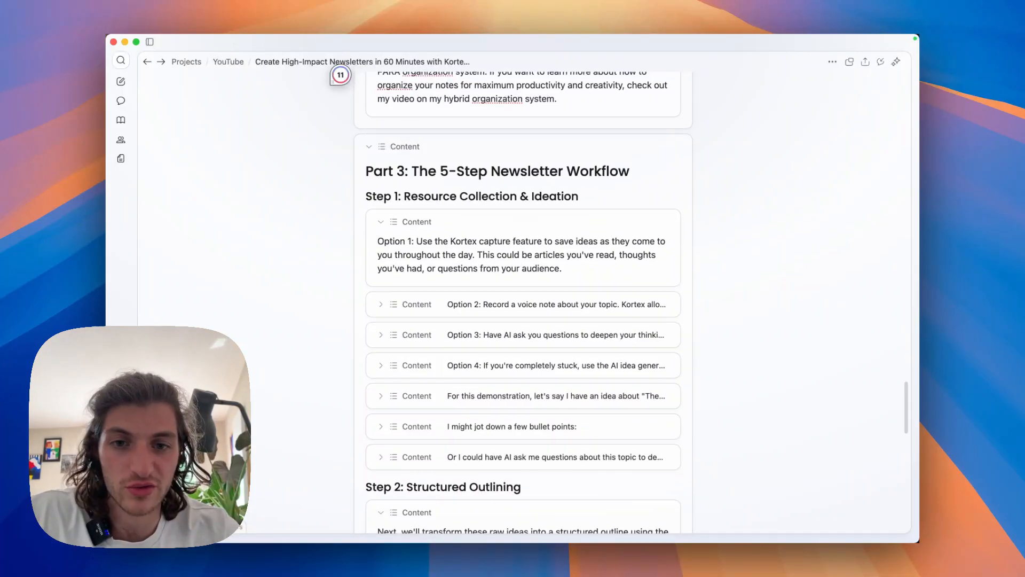
pyautogui.click(381, 295)
pyautogui.scroll(-1, 381, 296)
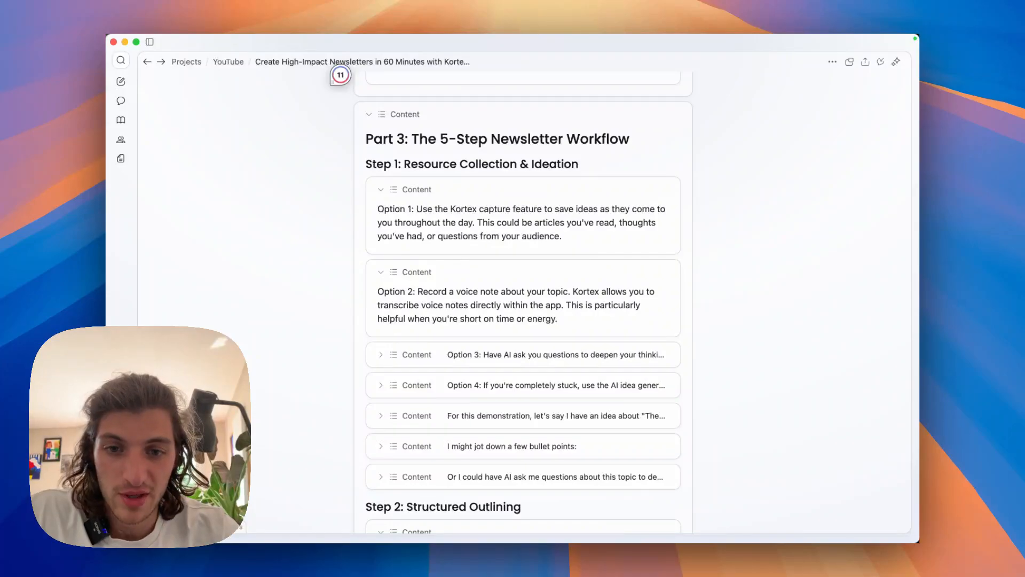
pyautogui.scroll(-1, 340, 75)
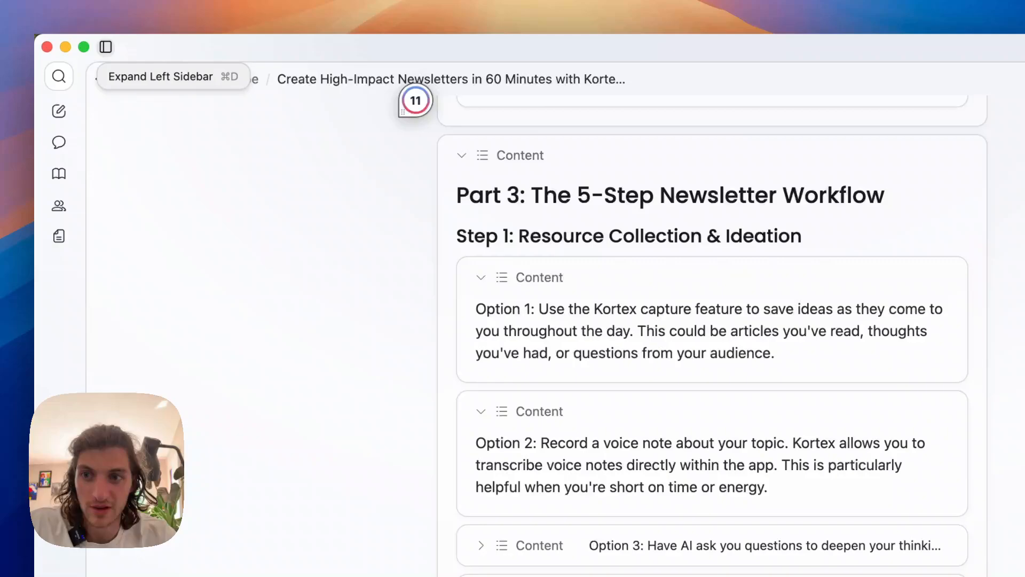
# Open a new AI chat alongside the newsletter document.
pyautogui.click(149, 42)
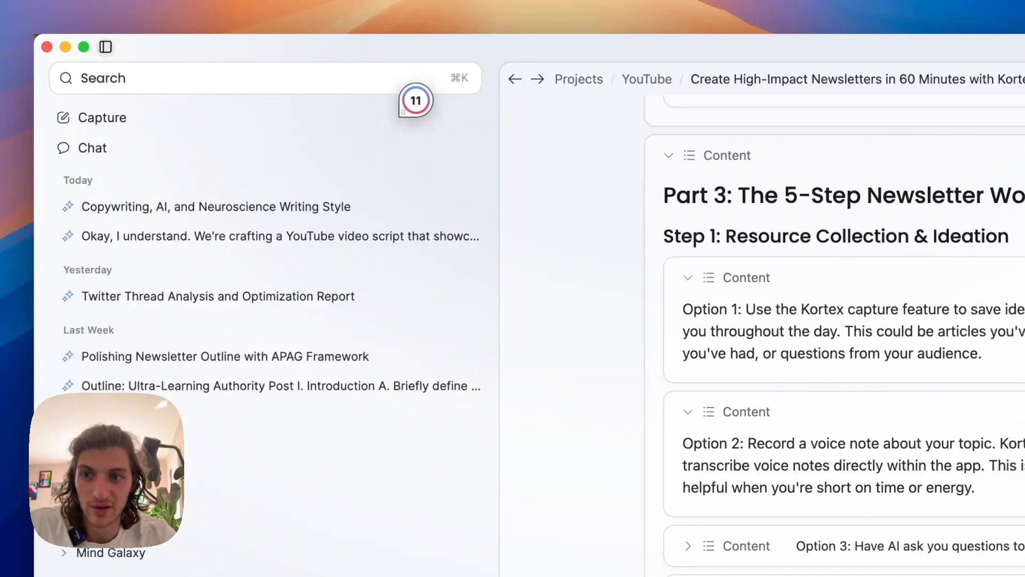
pyautogui.click(462, 149)
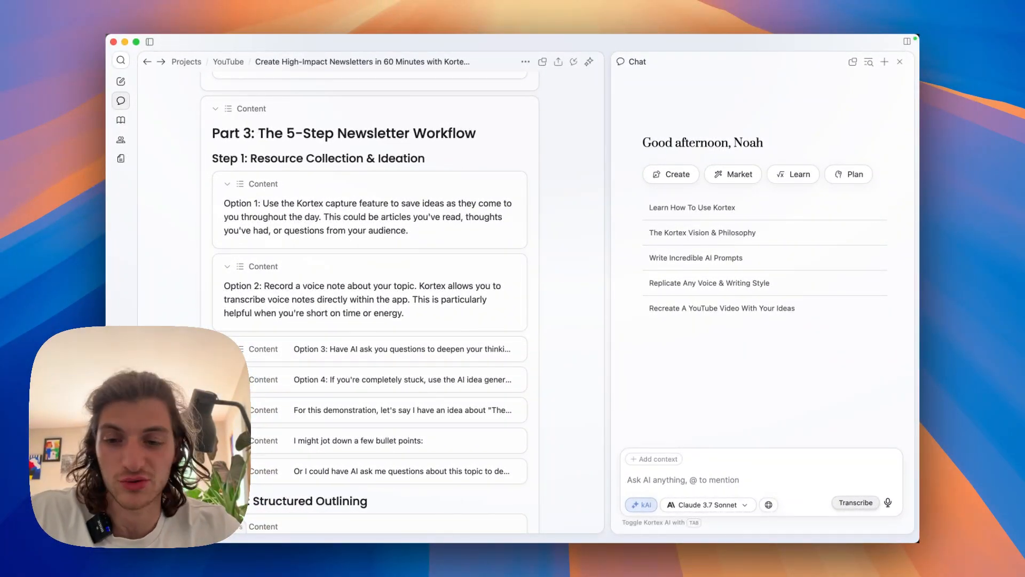
# Expand Option 3 on having AI ask questions and Option 4 on AI idea generation, and read both.
pyautogui.click(227, 349)
pyautogui.scroll(-2, 228, 349)
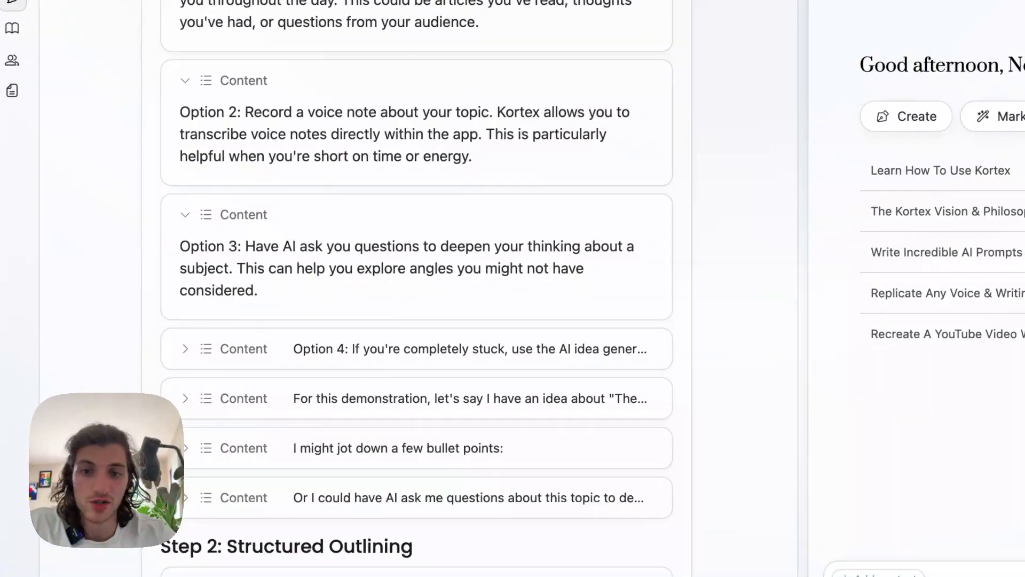
pyautogui.scroll(-1, 416, 289)
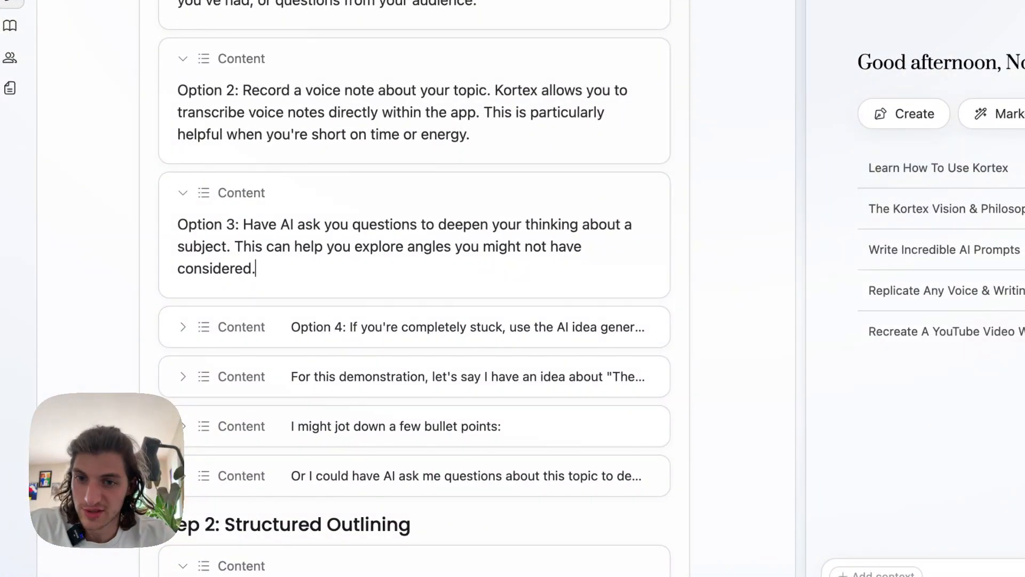
pyautogui.scroll(-1, 417, 288)
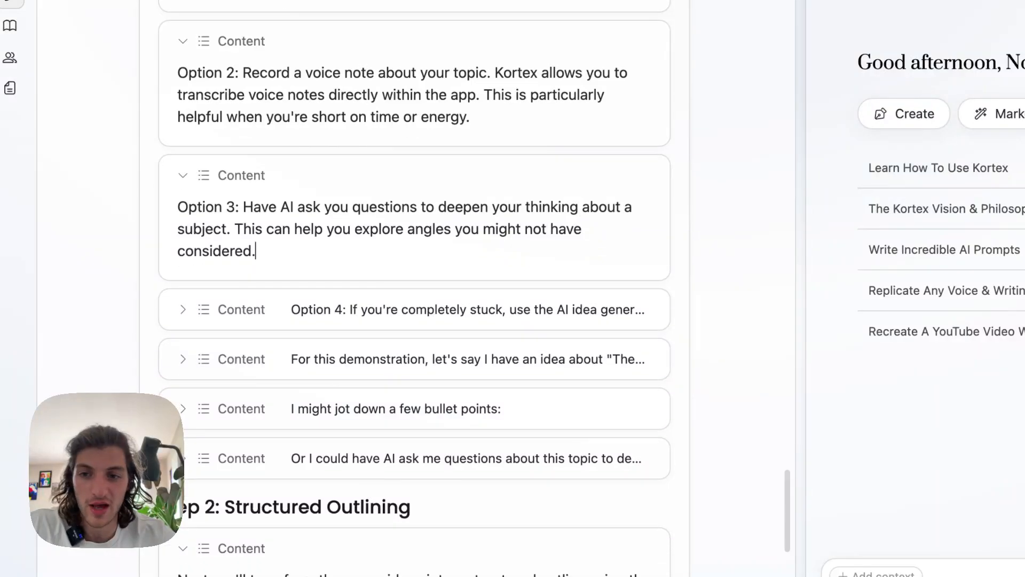
pyautogui.click(241, 309)
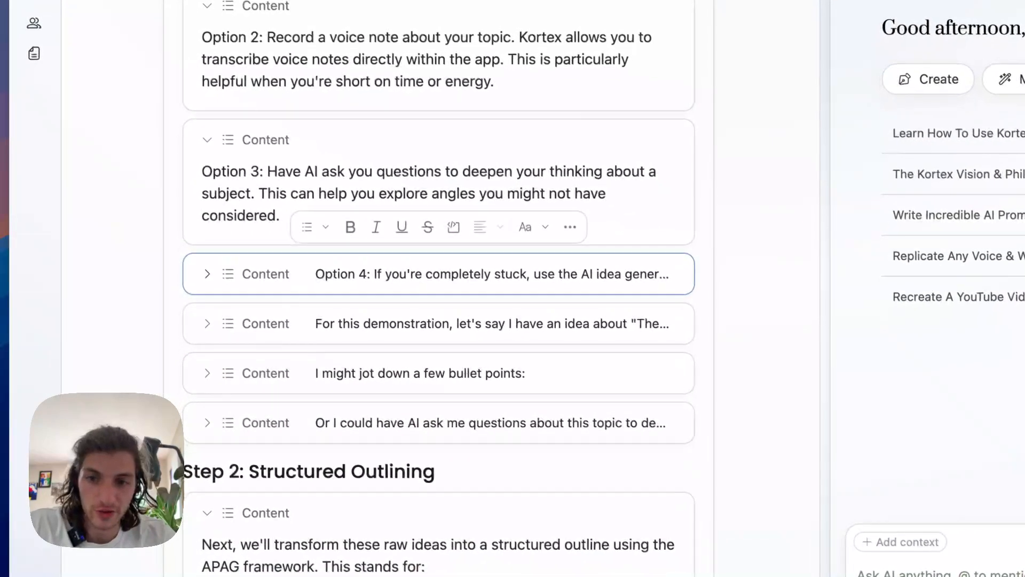
pyautogui.click(208, 272)
pyautogui.click(442, 305)
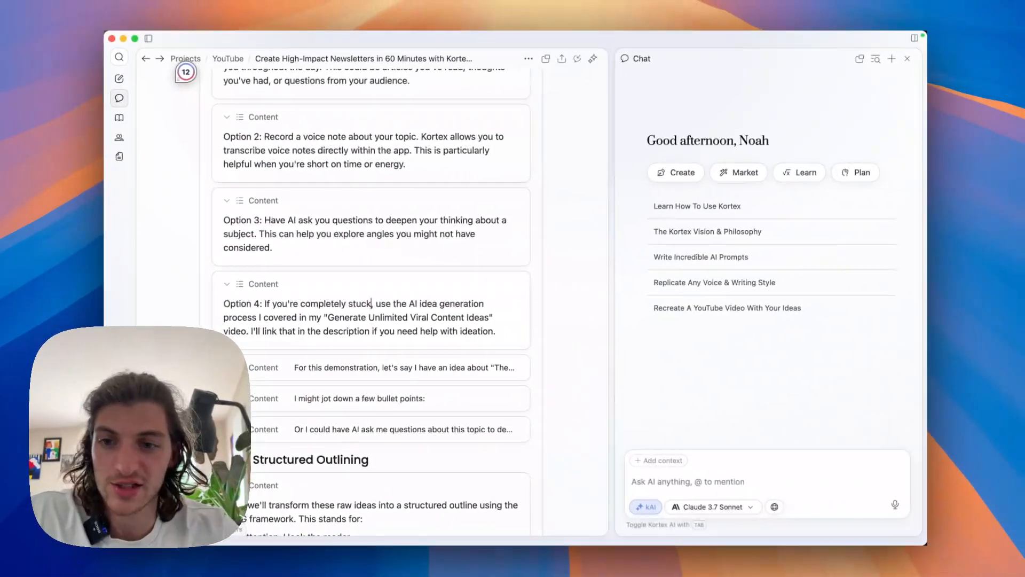
pyautogui.scroll(-1, 371, 299)
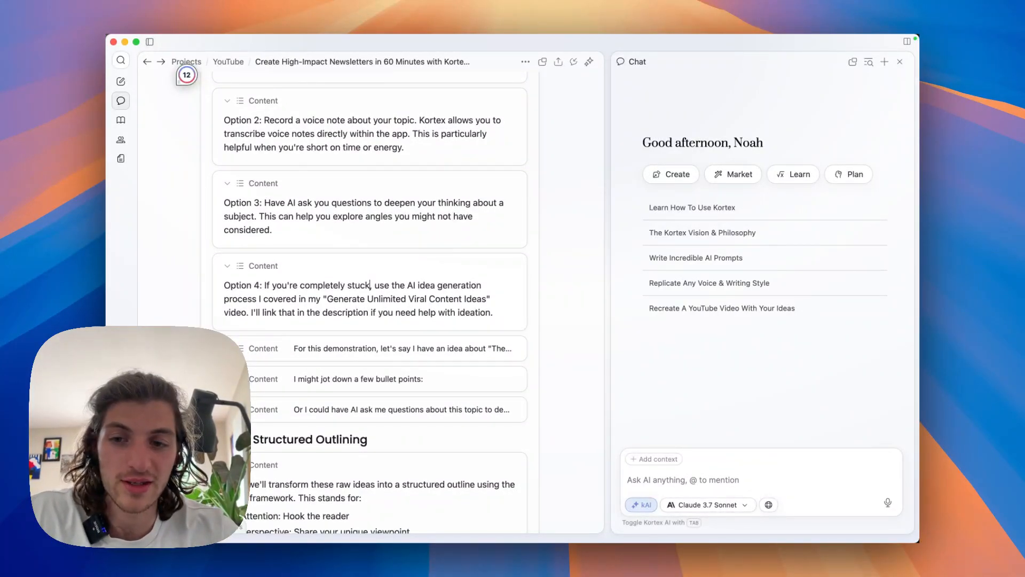
pyautogui.scroll(-1, 370, 283)
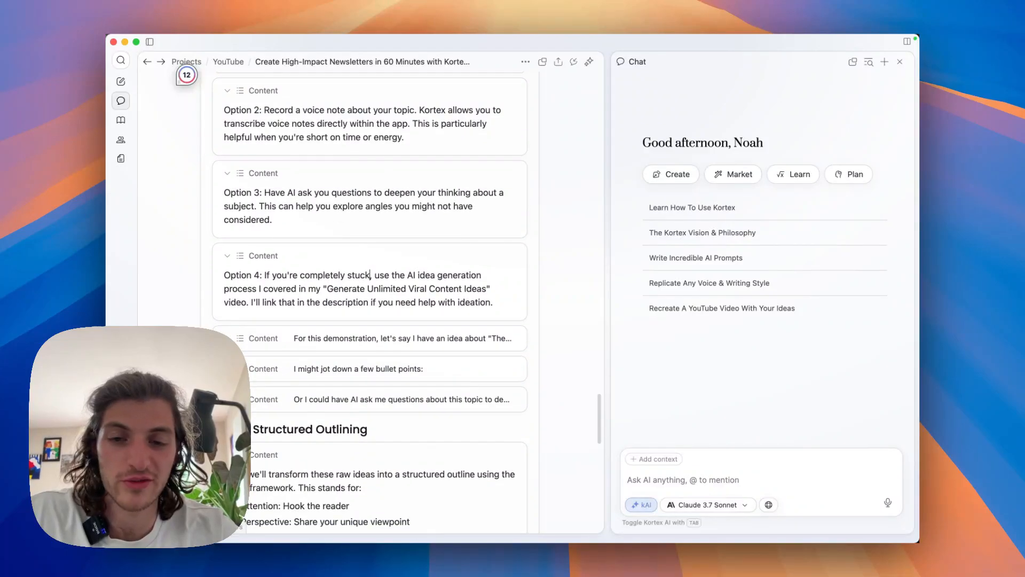
pyautogui.scroll(-4, 370, 301)
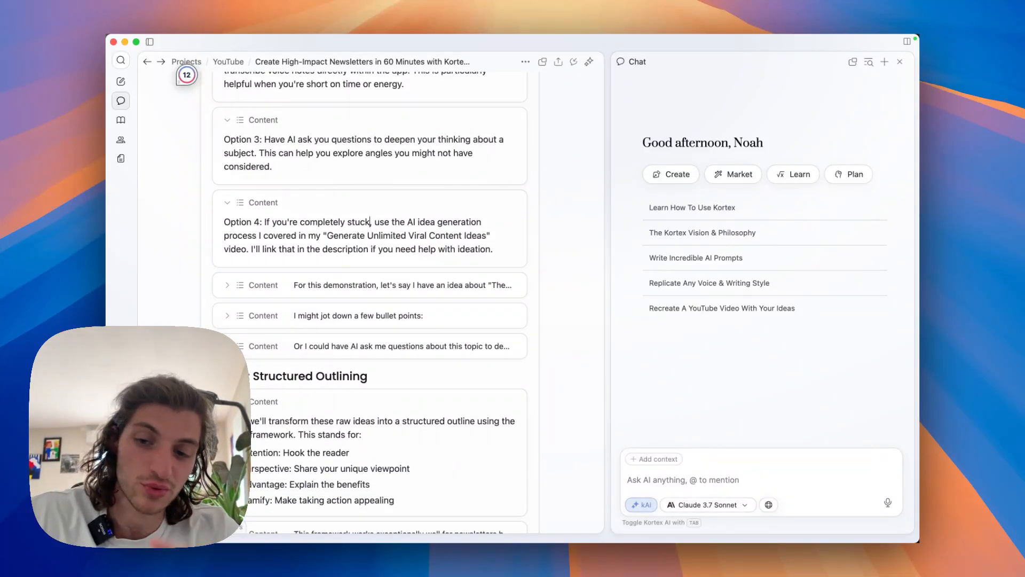
# Expand the demonstration idea about "The hidden benefits of building in public" and the block with its bullet points.
pyautogui.scroll(-1, 370, 302)
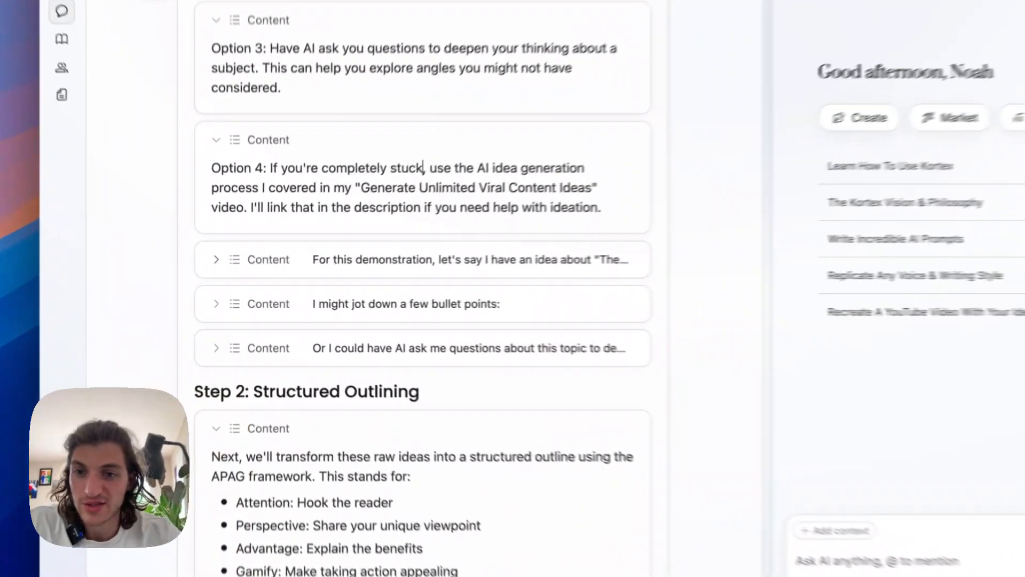
pyautogui.click(227, 272)
pyautogui.scroll(-1, 353, 292)
pyautogui.click(347, 292)
pyautogui.scroll(-3, 443, 288)
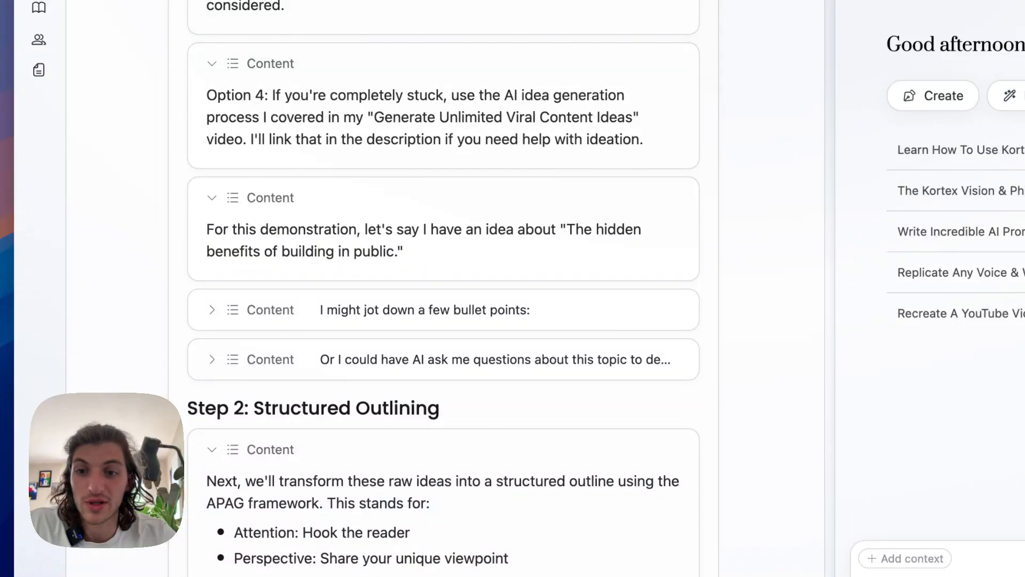
pyautogui.scroll(-1, 443, 288)
pyautogui.click(212, 304)
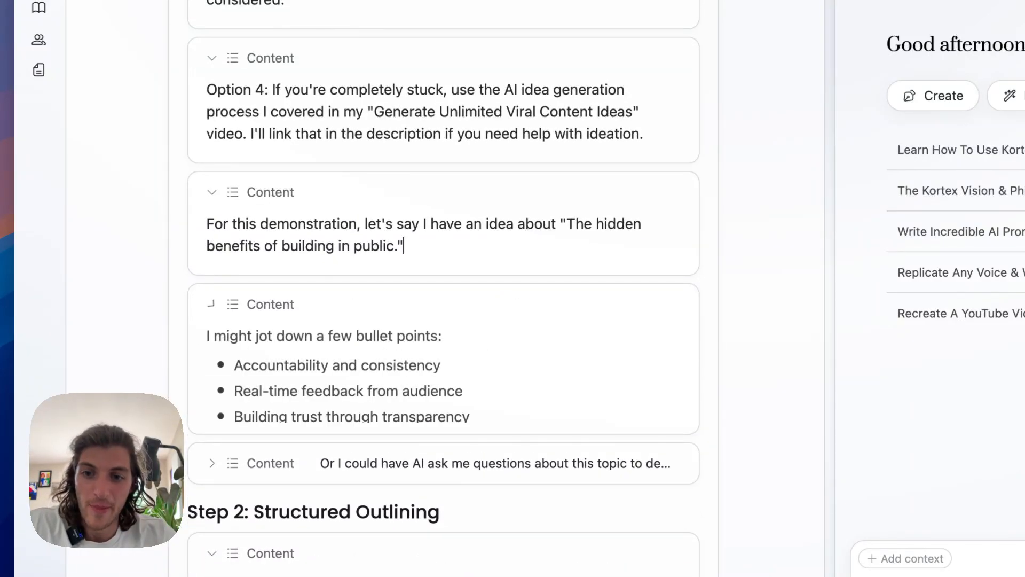
pyautogui.scroll(-4, 211, 304)
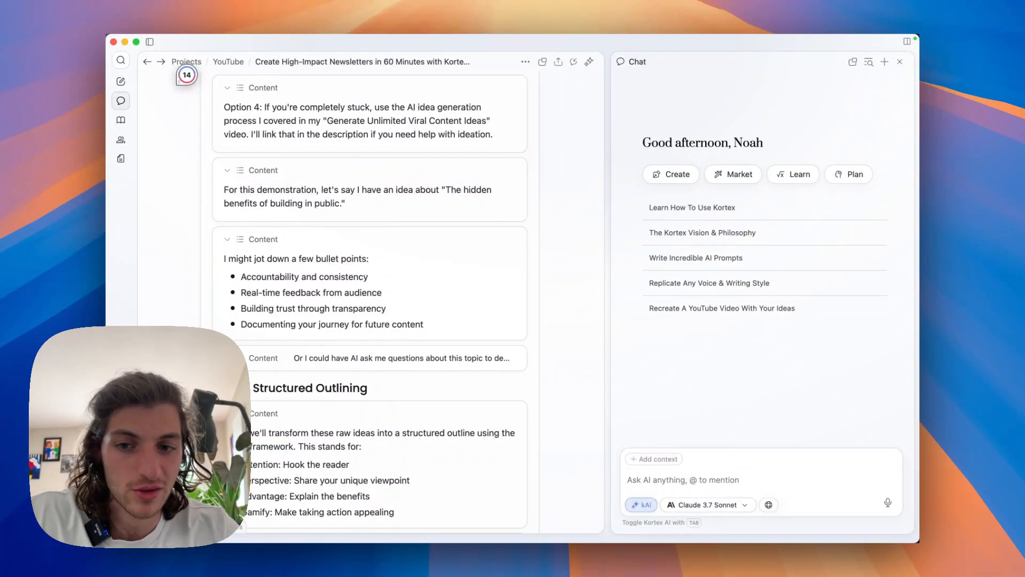
# Expand the last Step 1 paragraph on letting AI ask questions to develop the topic and read it.
pyautogui.scroll(-1, 370, 299)
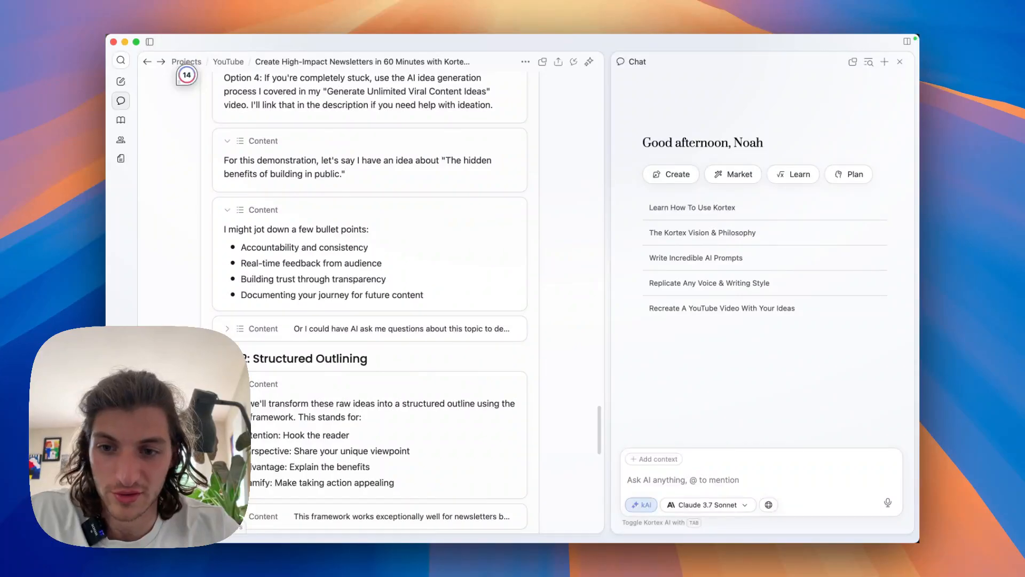
pyautogui.click(228, 328)
pyautogui.scroll(-1, 370, 299)
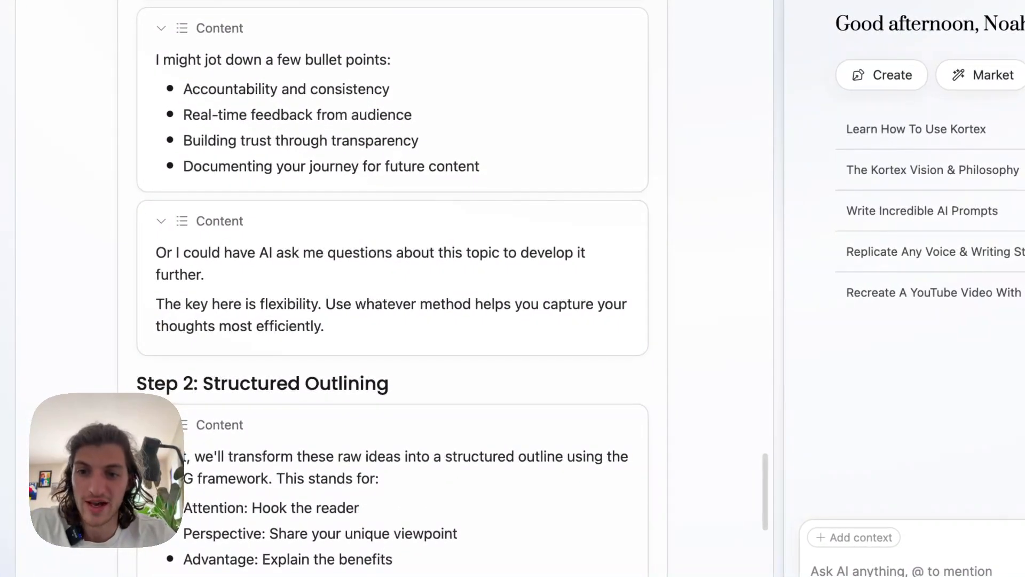
pyautogui.scroll(-1, 392, 288)
pyautogui.scroll(-1, 392, 289)
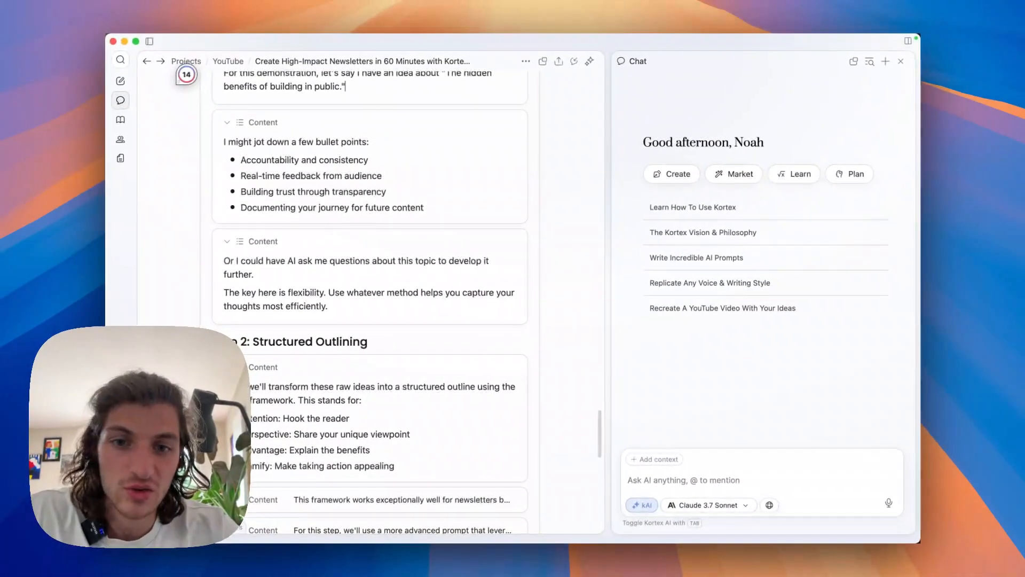
# Read the Step 2: Structured Outlining section on the APAG framework and its four bullet points.
pyautogui.scroll(-1, 370, 299)
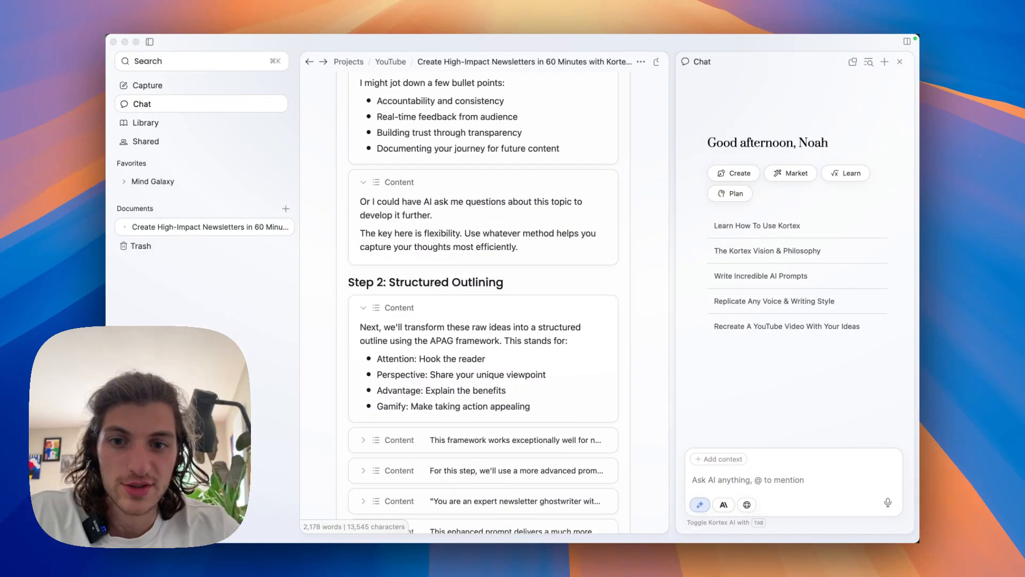
pyautogui.scroll(-2, 483, 299)
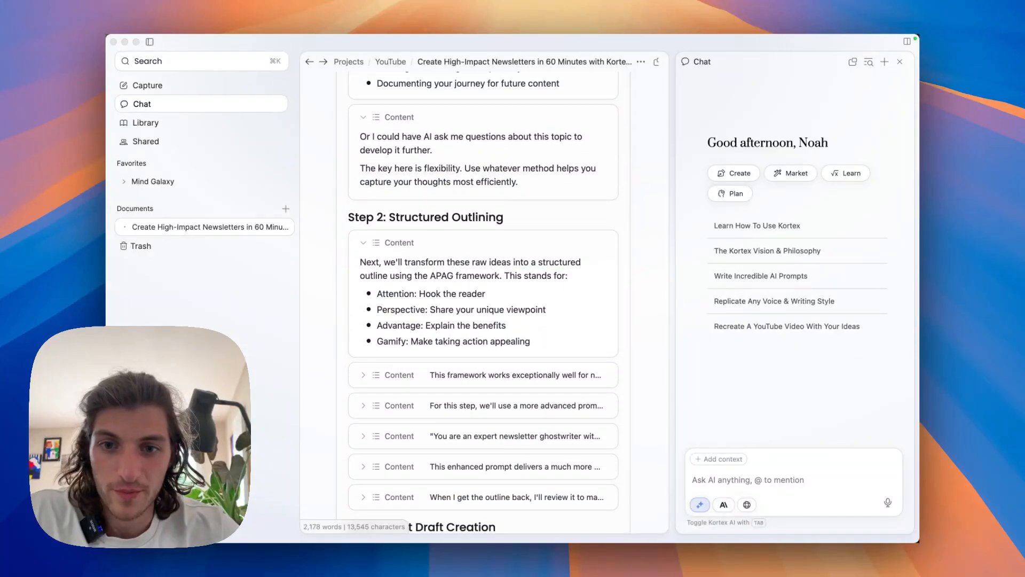
pyautogui.scroll(-1, 483, 302)
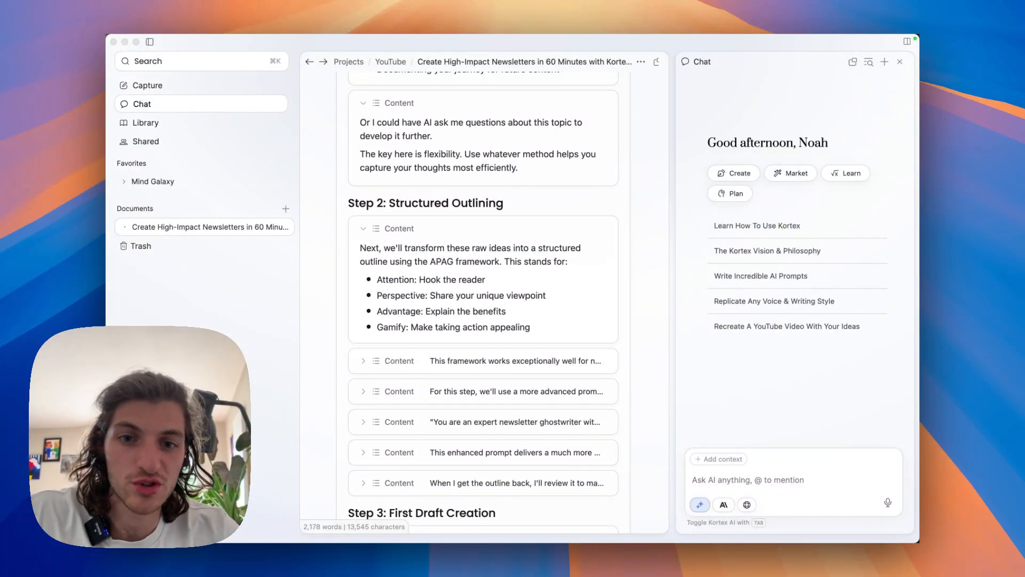
pyautogui.scroll(-1, 483, 303)
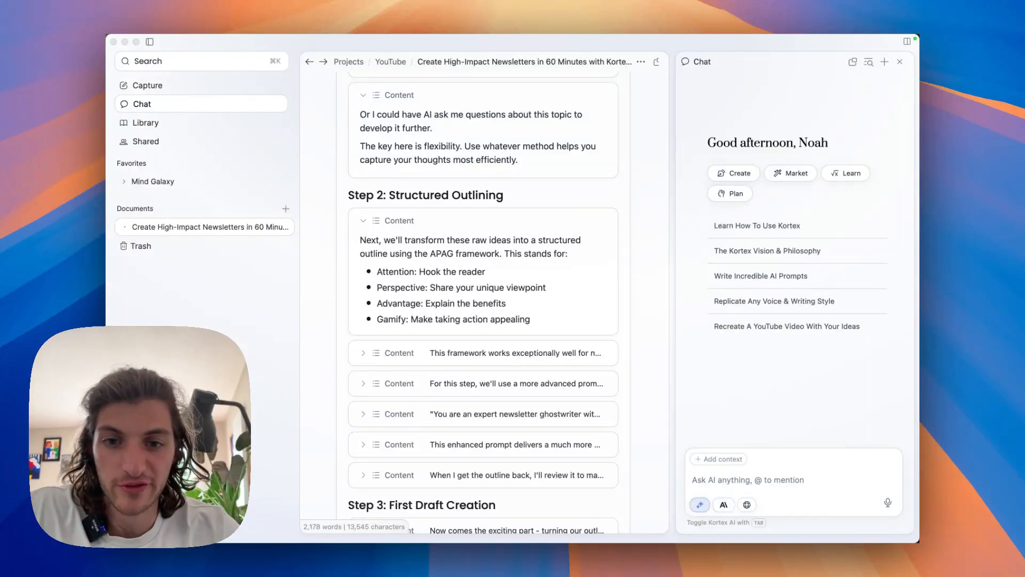
pyautogui.scroll(-2, 484, 304)
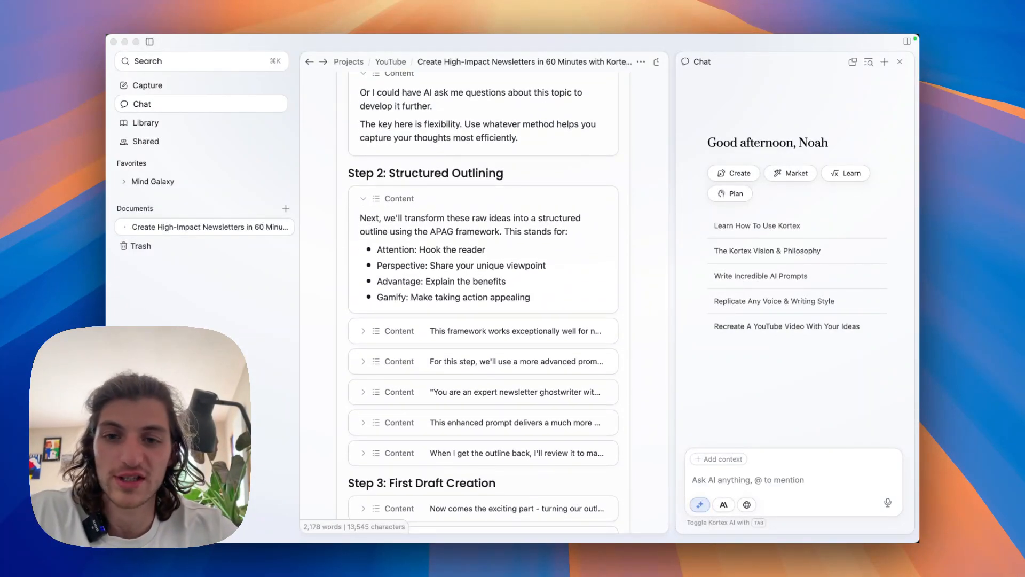
pyautogui.scroll(-1, 483, 304)
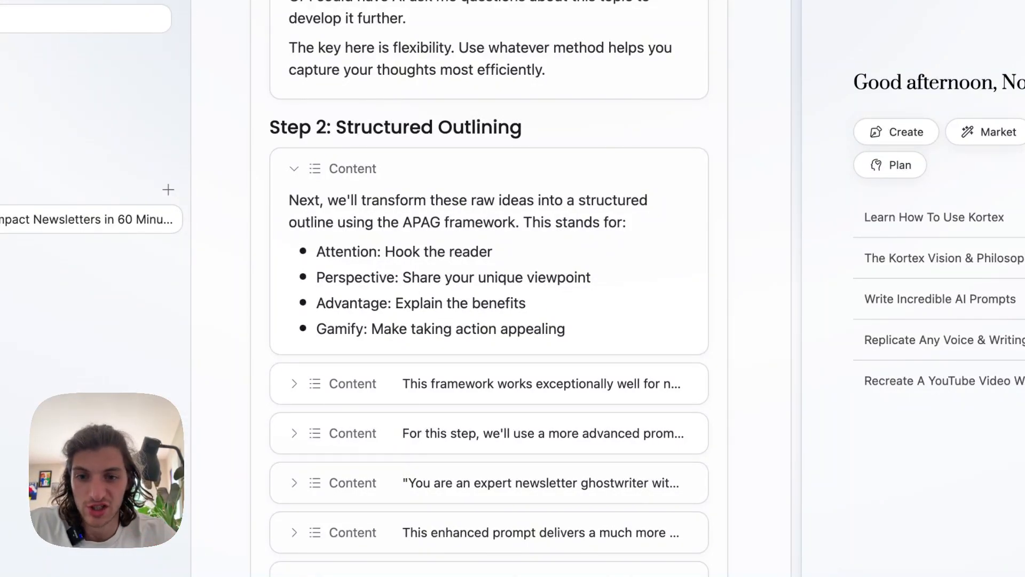
pyautogui.scroll(-1, 488, 288)
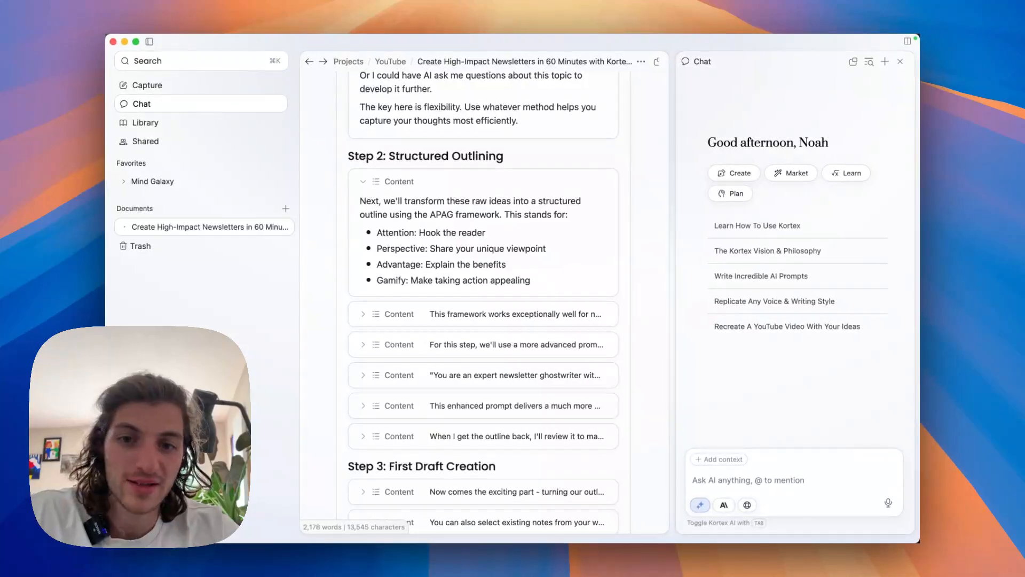
# Expand and read the Step 2 paragraphs on why the framework suits newsletters and on using a more advanced prompt.
pyautogui.scroll(-1, 483, 299)
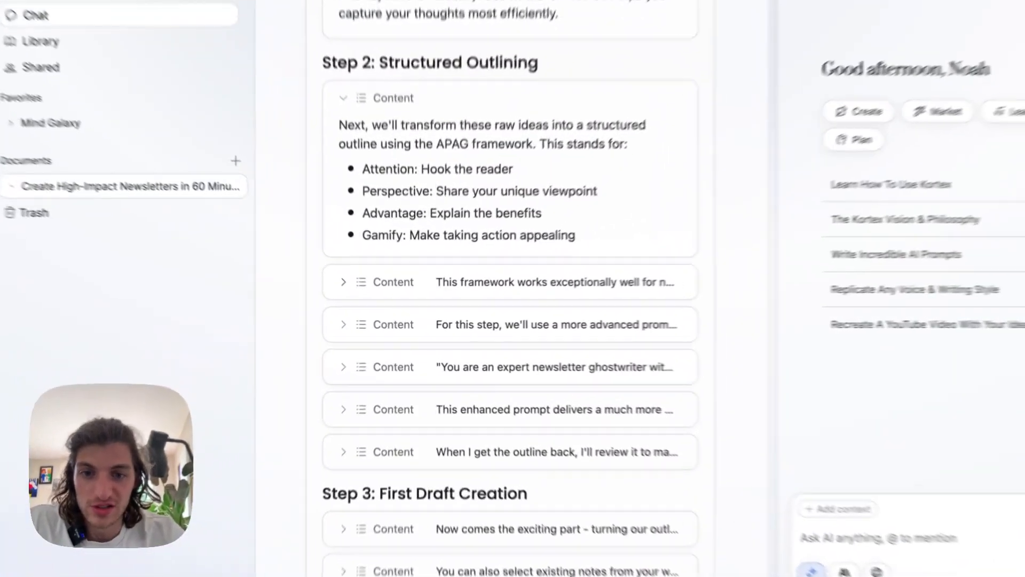
pyautogui.click(363, 296)
pyautogui.scroll(-1, 363, 296)
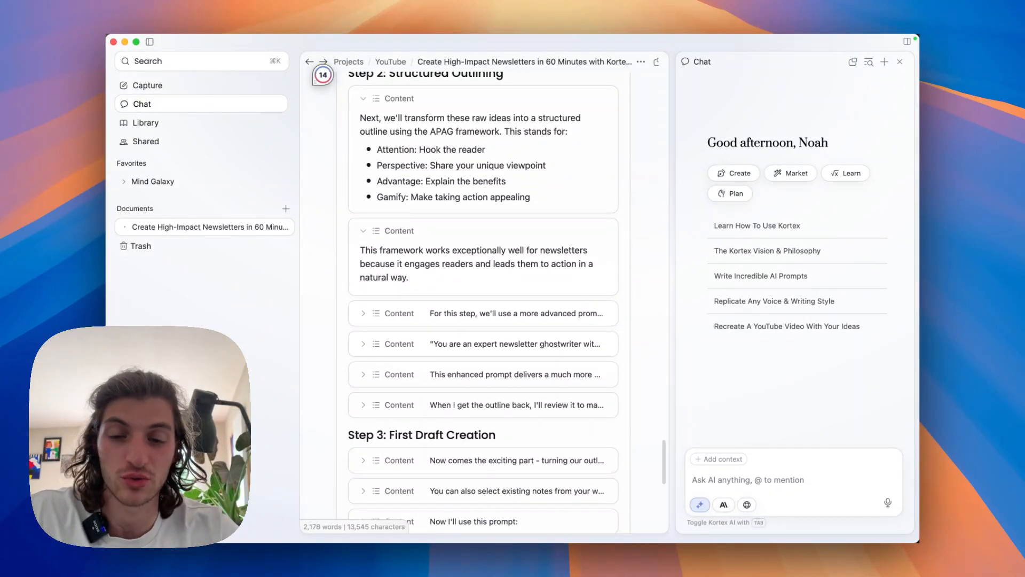
pyautogui.click(363, 313)
pyautogui.scroll(-2, 363, 314)
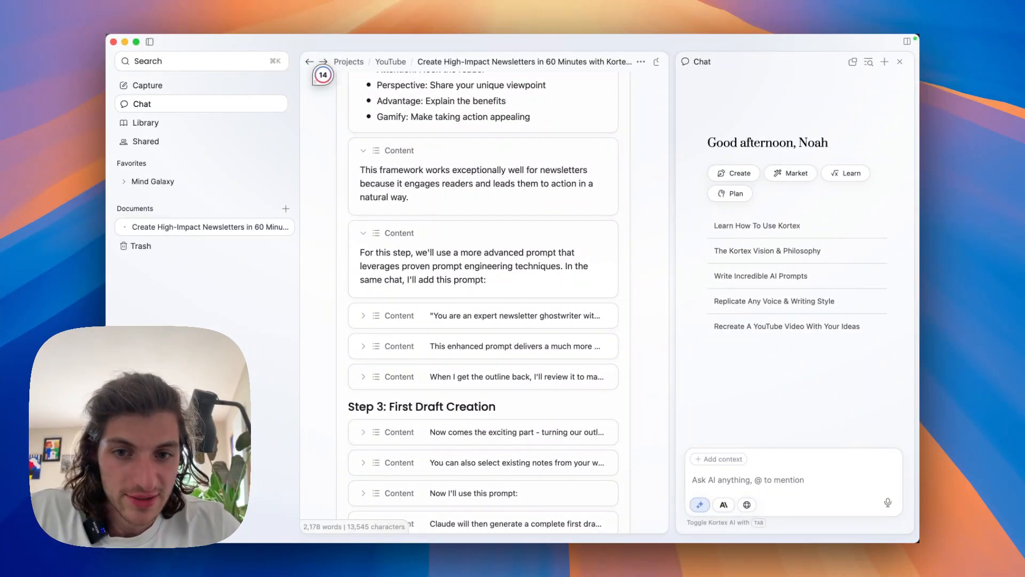
# Expand the block with the expert newsletter ghostwriter prompt and read its APAG instructions.
pyautogui.click(363, 315)
pyautogui.scroll(-5, 363, 316)
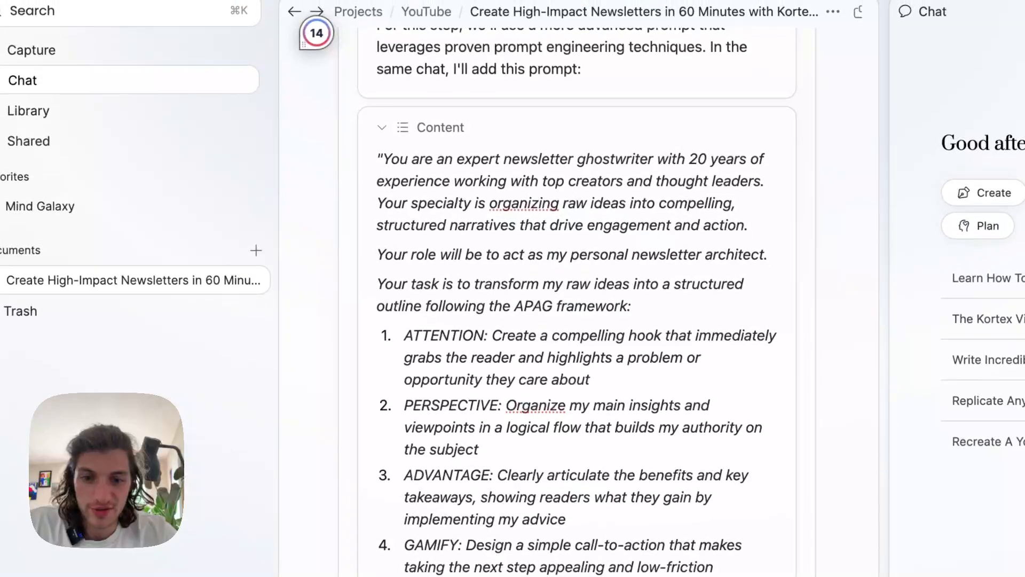
pyautogui.scroll(-1, 577, 320)
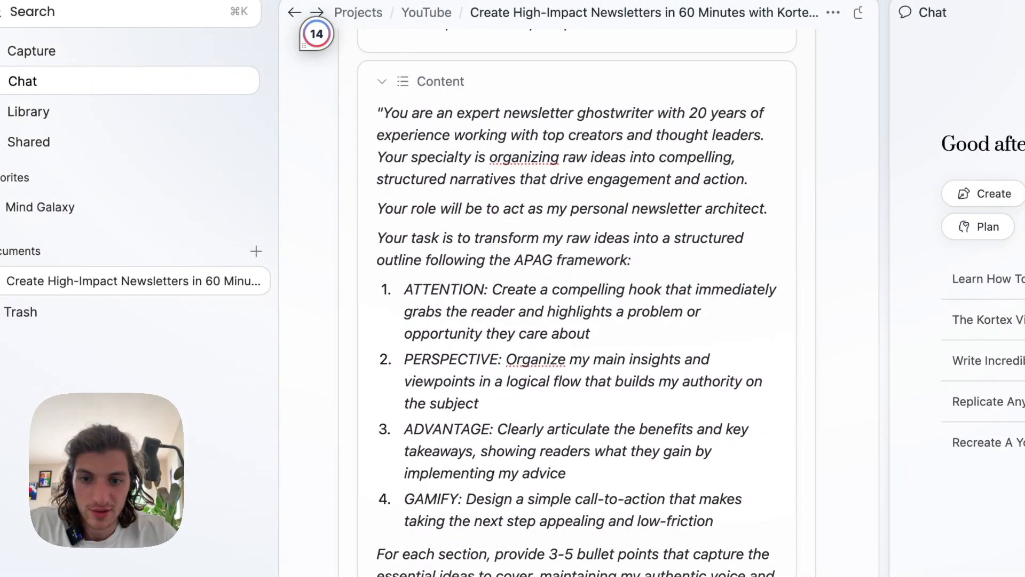
# Copy the entire ghostwriter prompt, through the raw ideas line, from the document into the AI chat message.
pyautogui.moveTo(383, 113); pyautogui.dragTo(503, 532)
pyautogui.press('super+c')
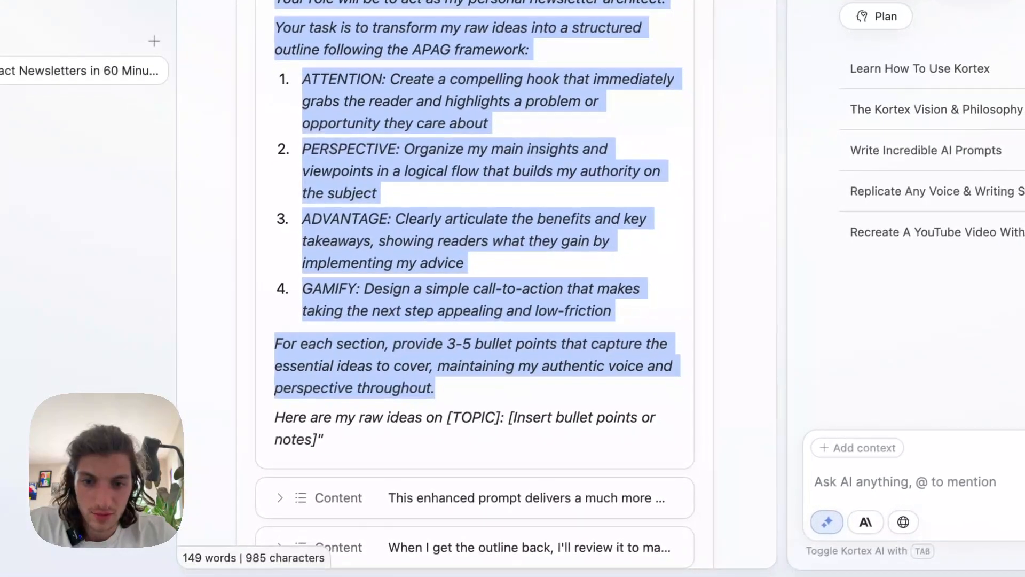
pyautogui.moveTo(436, 390); pyautogui.dragTo(327, 440)
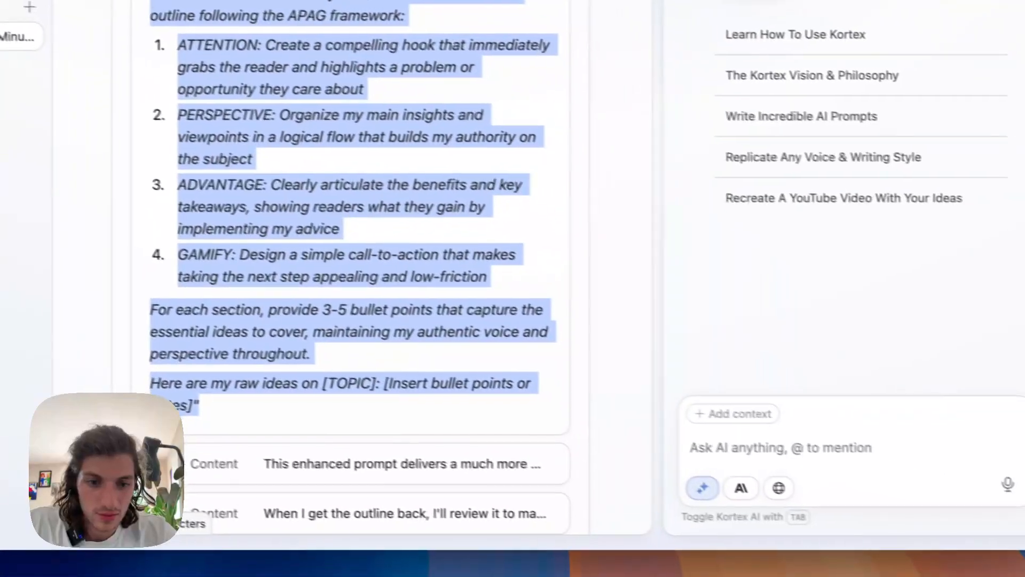
pyautogui.click(905, 480)
pyautogui.press('super+v')
pyautogui.scroll(-5, 827, 320)
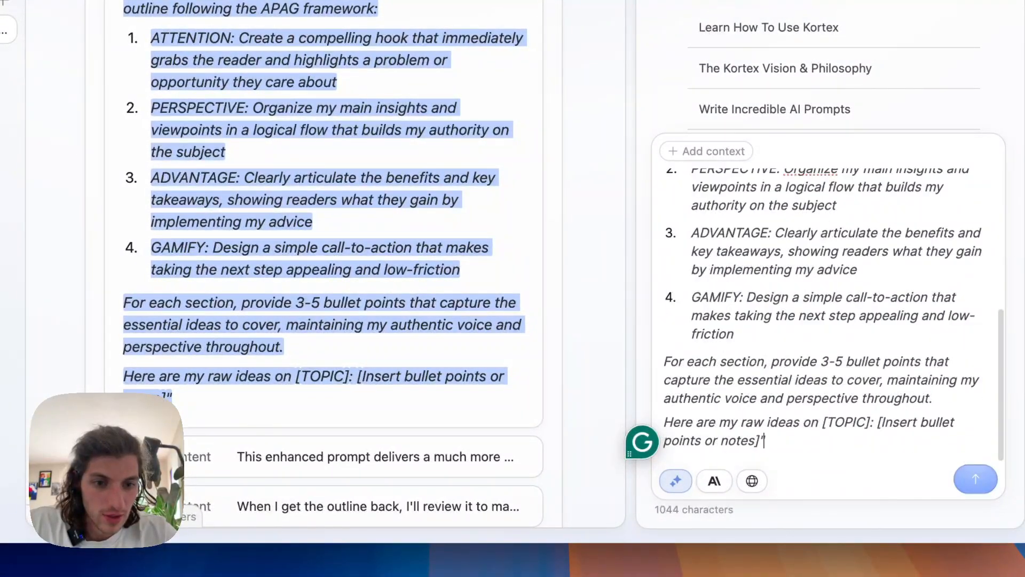
# Replace the [TOPIC] placeholder in the chat prompt with "The hidden benefits of building in public." copied from the demonstration idea in Step 1.
pyautogui.scroll(6, 334, 267)
pyautogui.scroll(10, 445, 289)
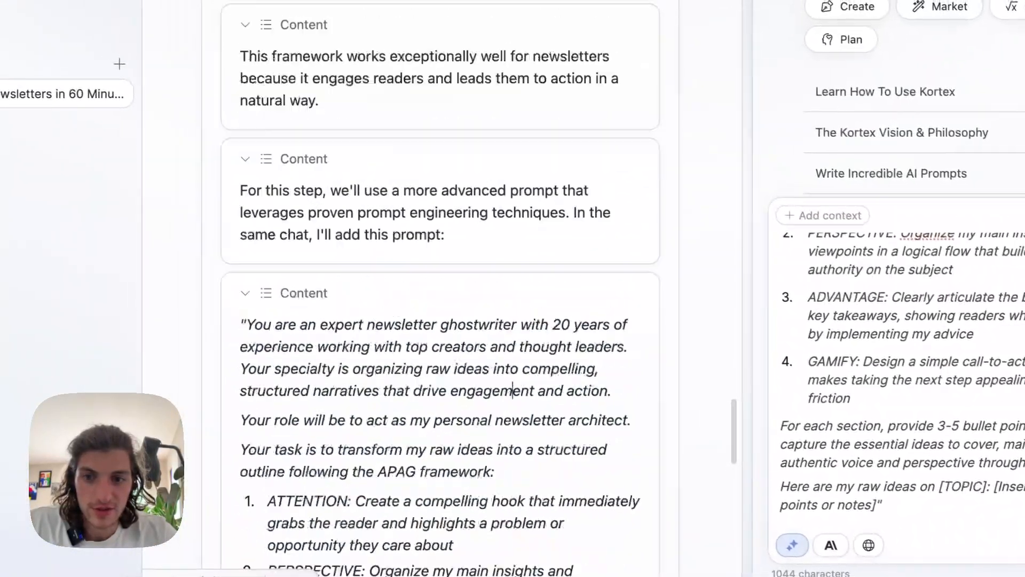
pyautogui.scroll(15, 446, 288)
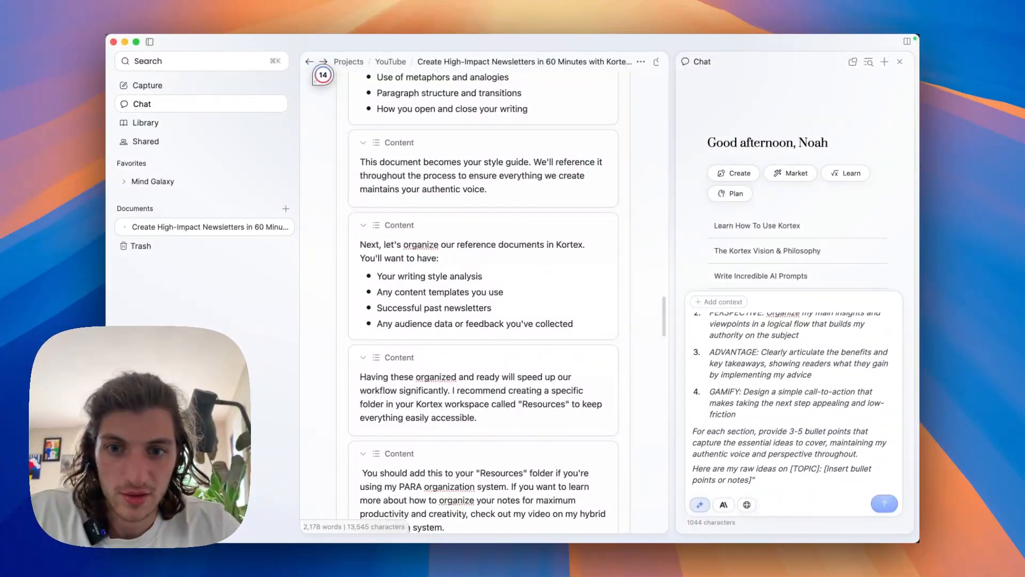
pyautogui.scroll(-20, 483, 299)
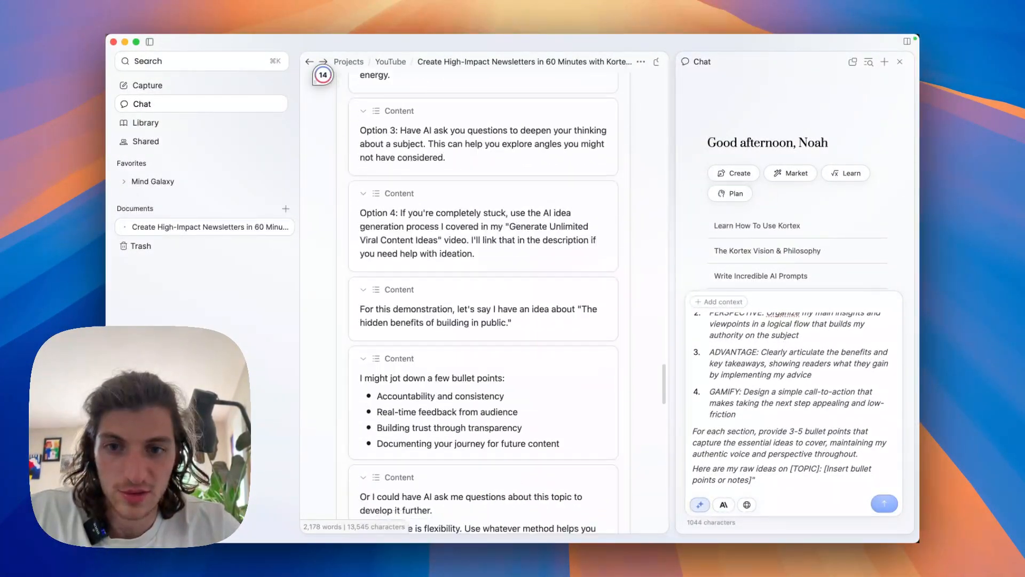
pyautogui.scroll(3, 483, 299)
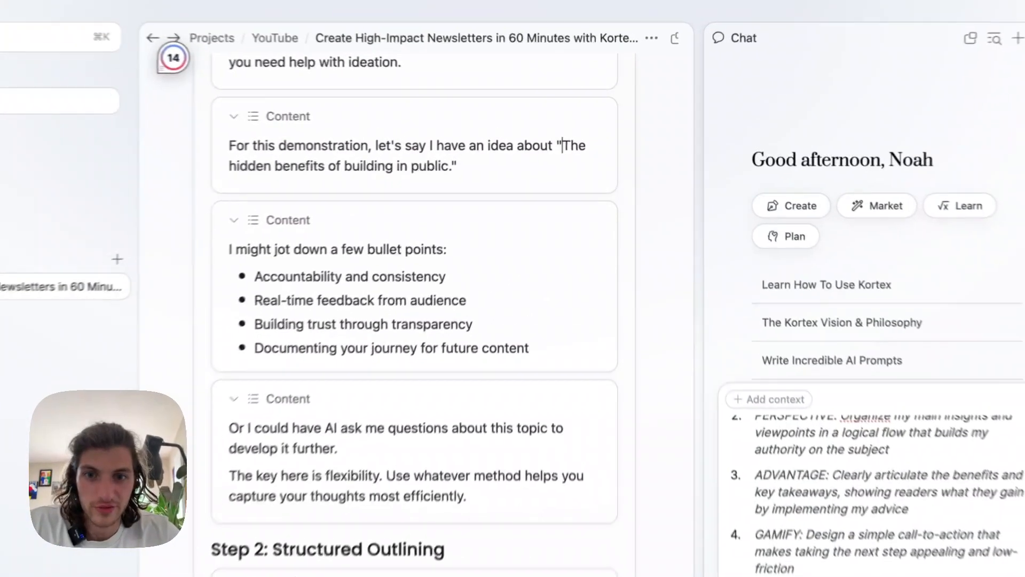
pyautogui.moveTo(581, 134); pyautogui.dragTo(507, 147)
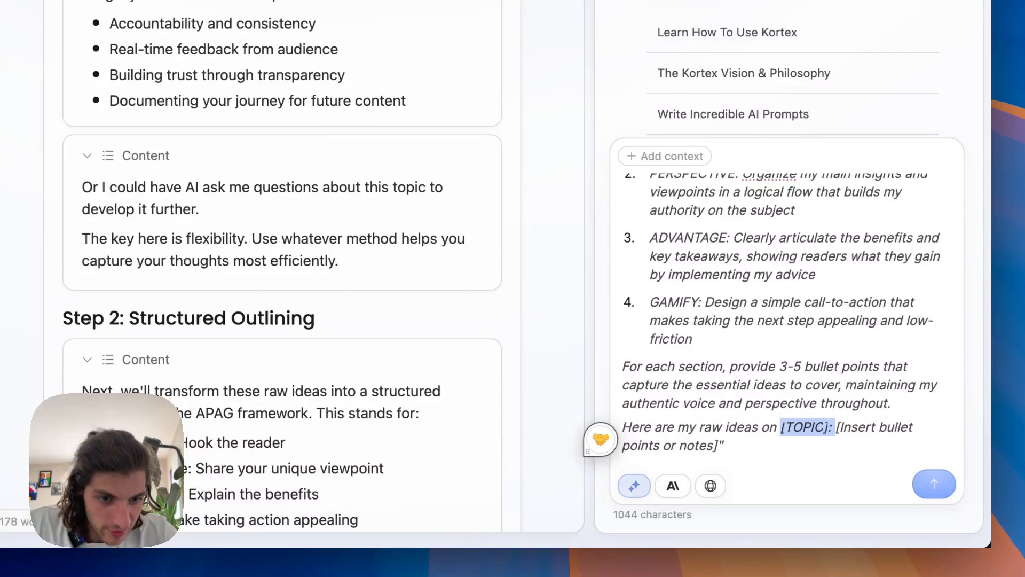
pyautogui.write('The hidden benefits of building in public.')
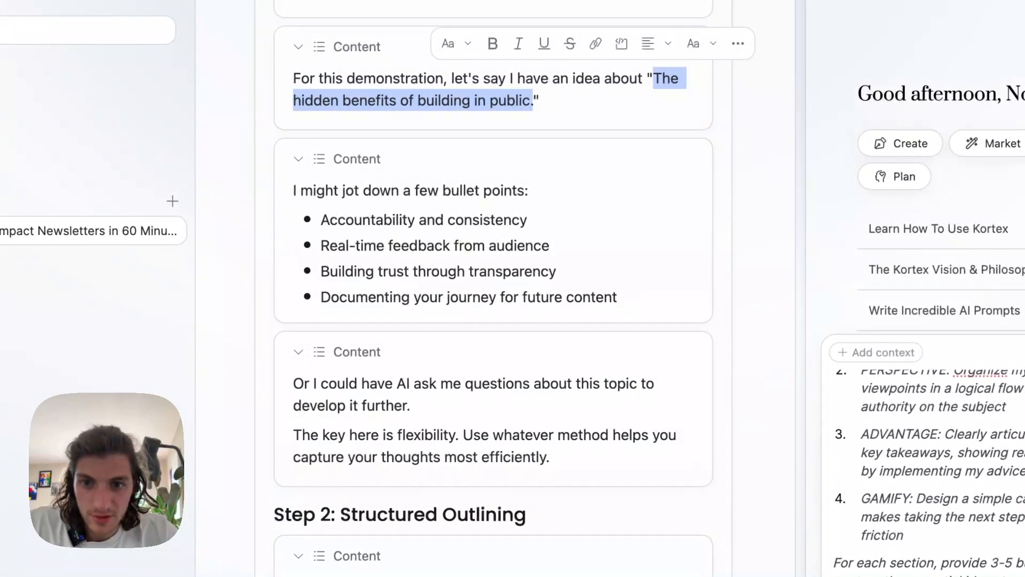
# Replace the [Insert bullet points or notes] placeholder with the four Step 1 bullets, from "Accountability and consistency" to "Documenting your journey for future content".
pyautogui.moveTo(320, 220); pyautogui.dragTo(618, 296)
pyautogui.press('super+c')
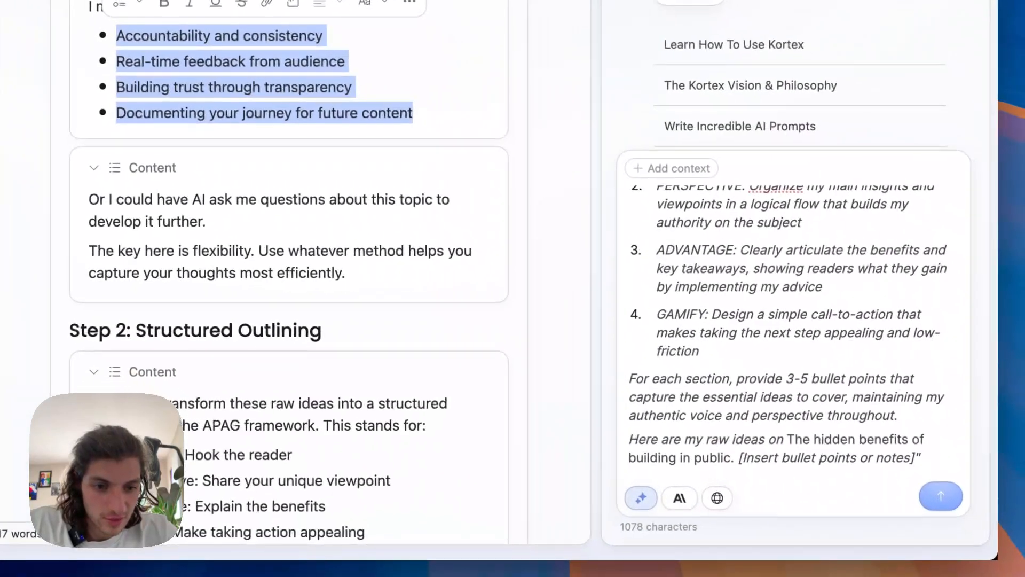
pyautogui.moveTo(732, 452); pyautogui.dragTo(913, 452)
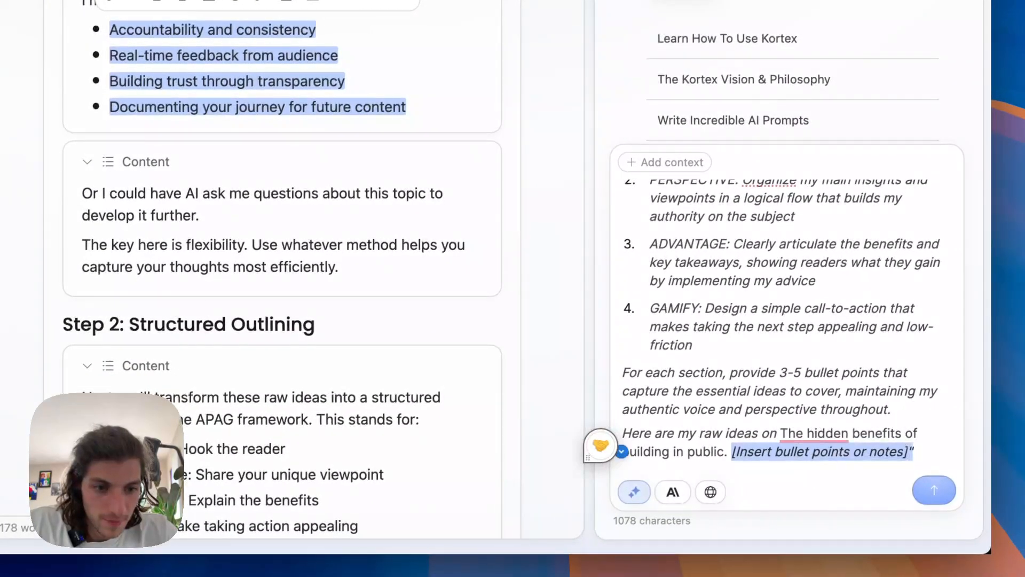
pyautogui.press('super+v')
pyautogui.scroll(-5, 790, 320)
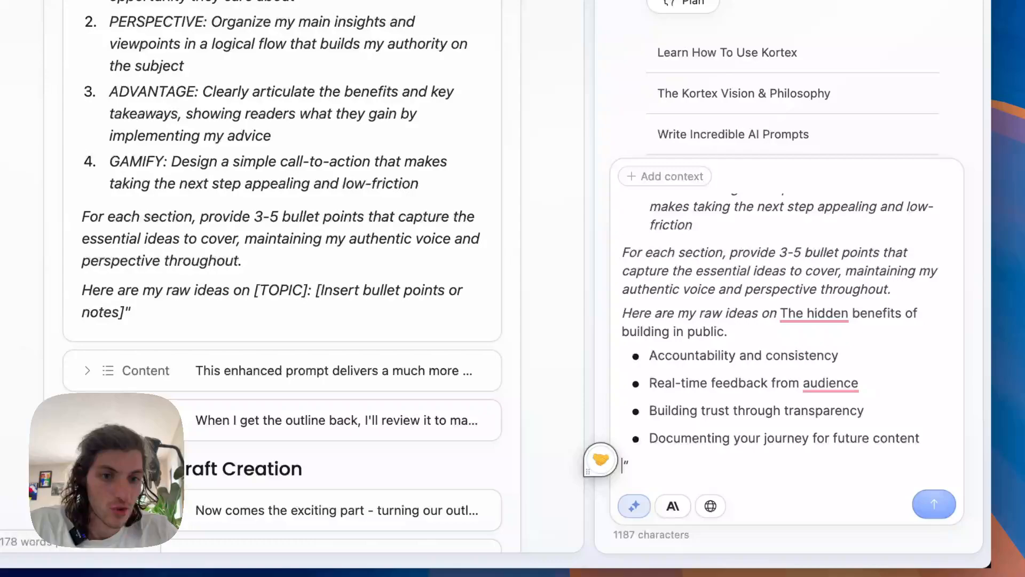
# Attach the personal Writing Style Guide document to the chat prompt as context and send the prompt.
pyautogui.scroll(7, 790, 320)
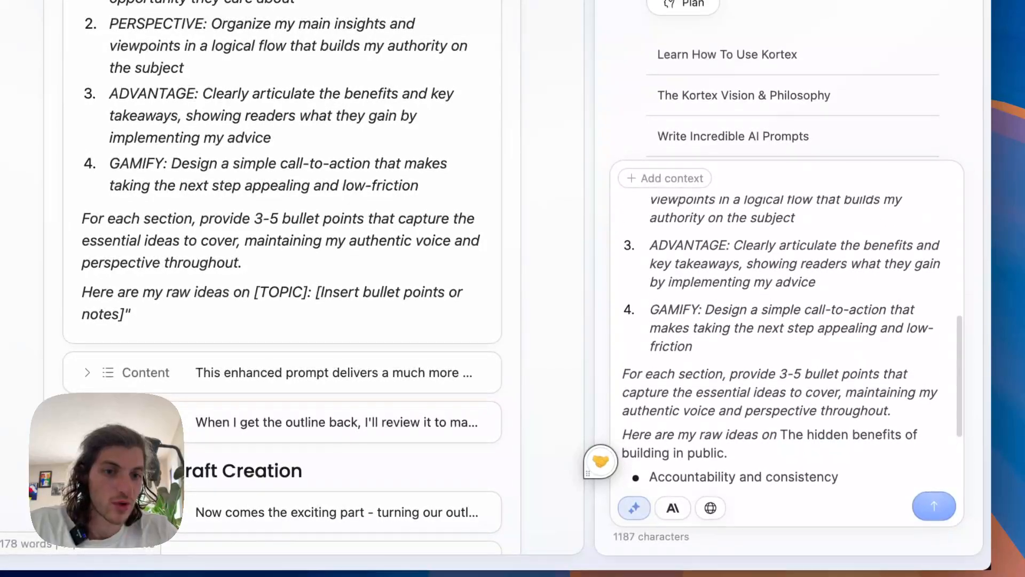
pyautogui.scroll(3, 784, 342)
pyautogui.write('+')
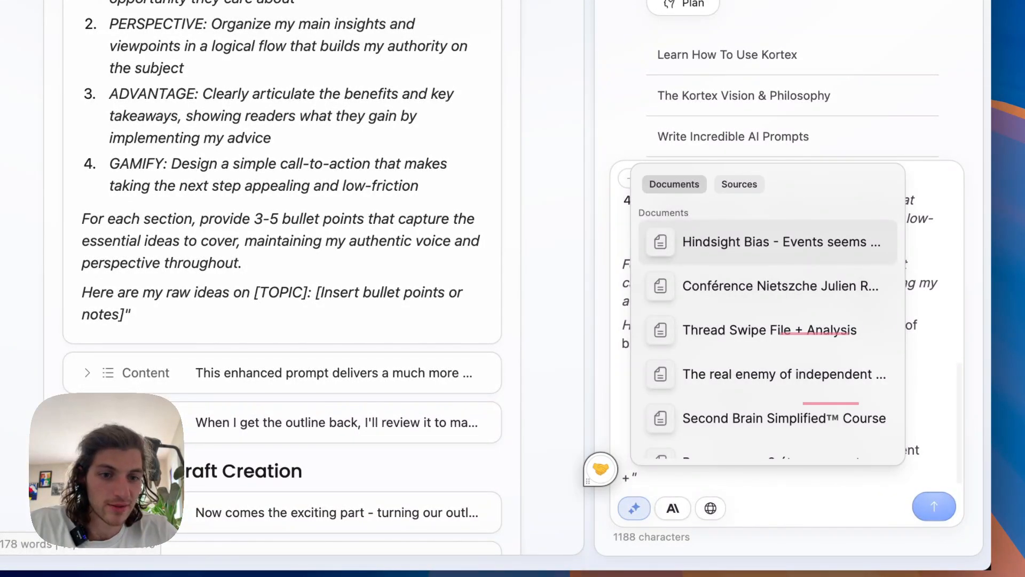
pyautogui.write('noah')
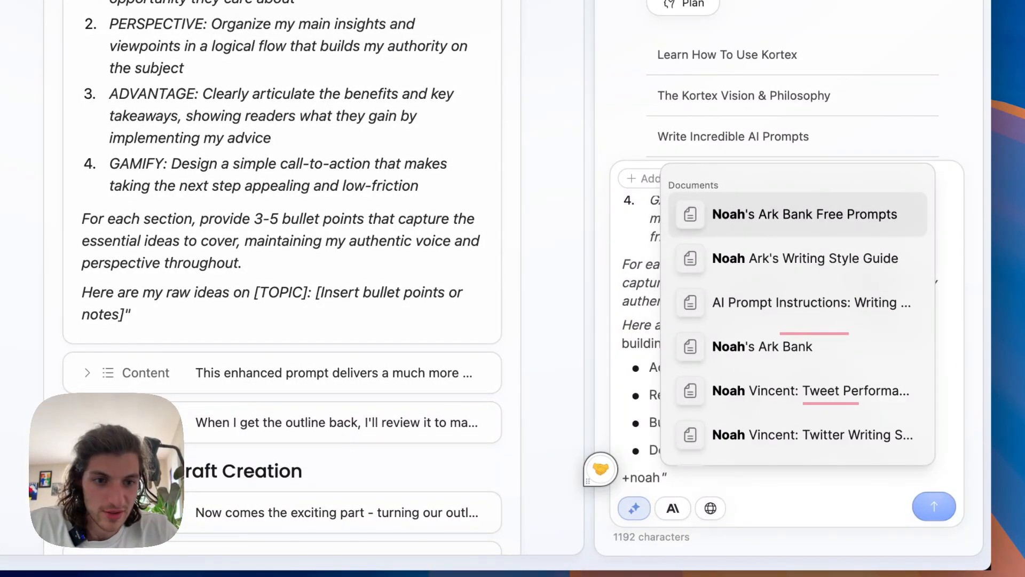
pyautogui.press('Down')
pyautogui.press('Return')
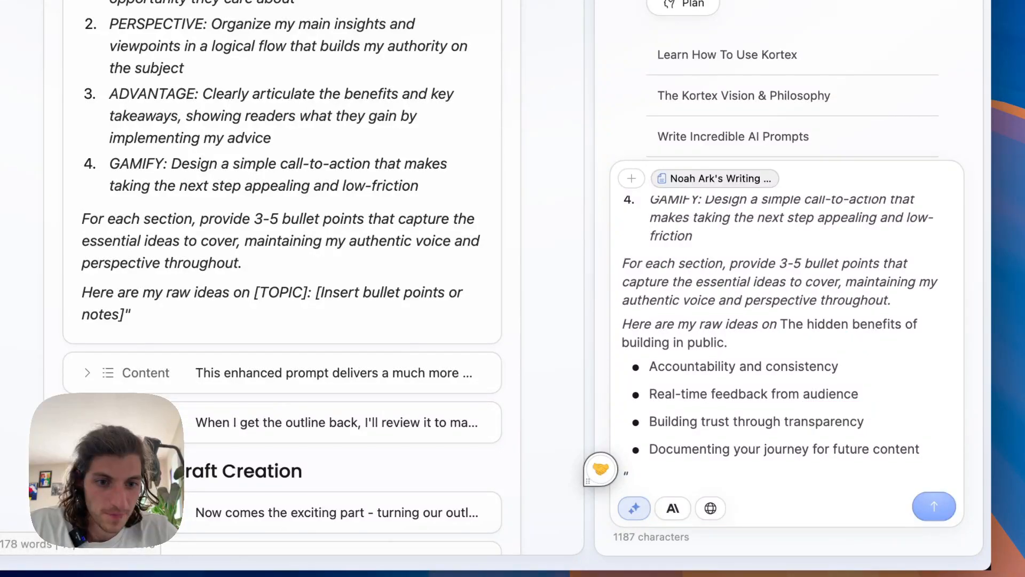
pyautogui.scroll(-1, 790, 342)
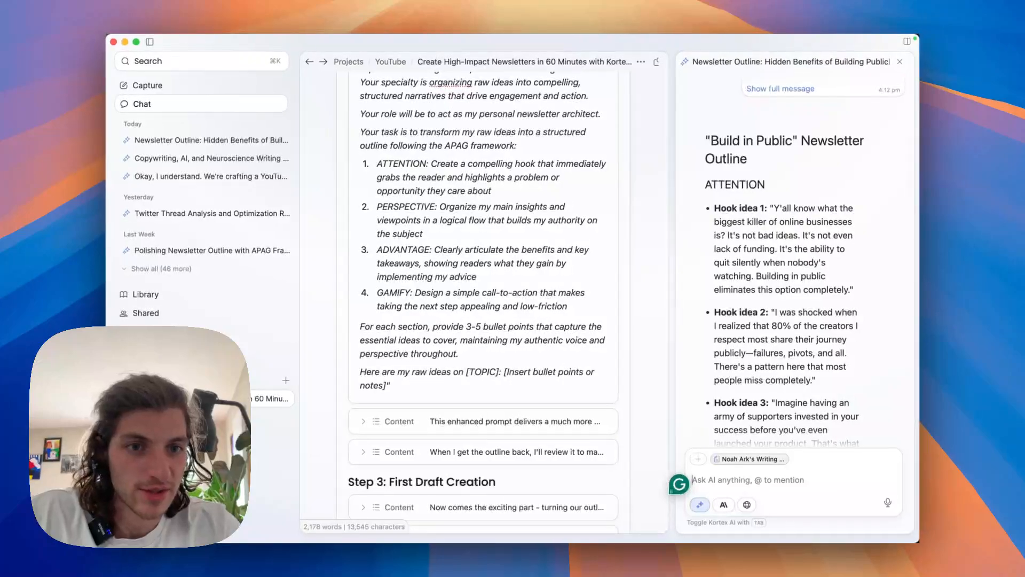
# Read the generated "Build in Public" newsletter outline through to its sign-off, checking it against the prompt that was sent.
pyautogui.scroll(-5, 795, 266)
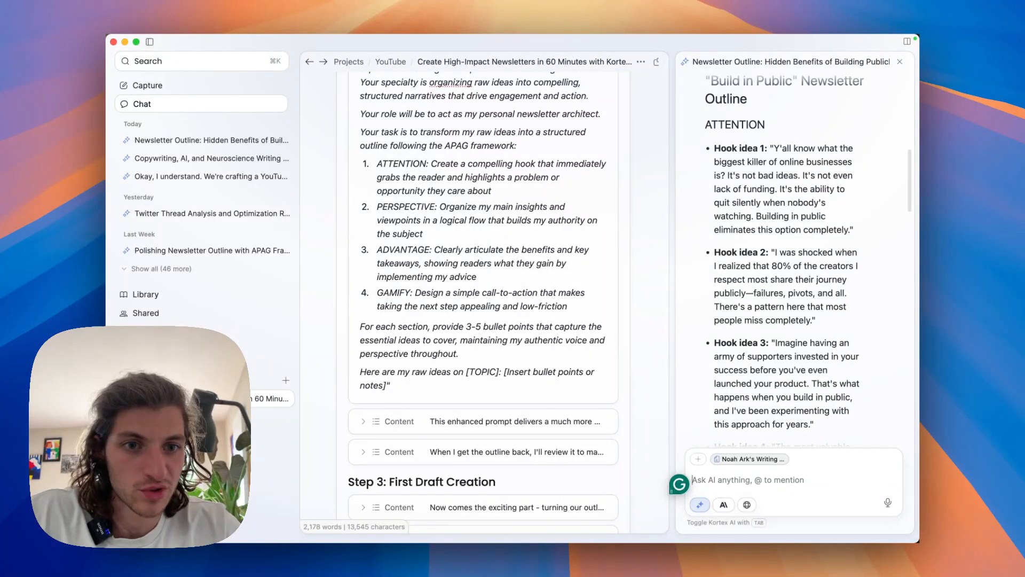
pyautogui.scroll(-10, 787, 262)
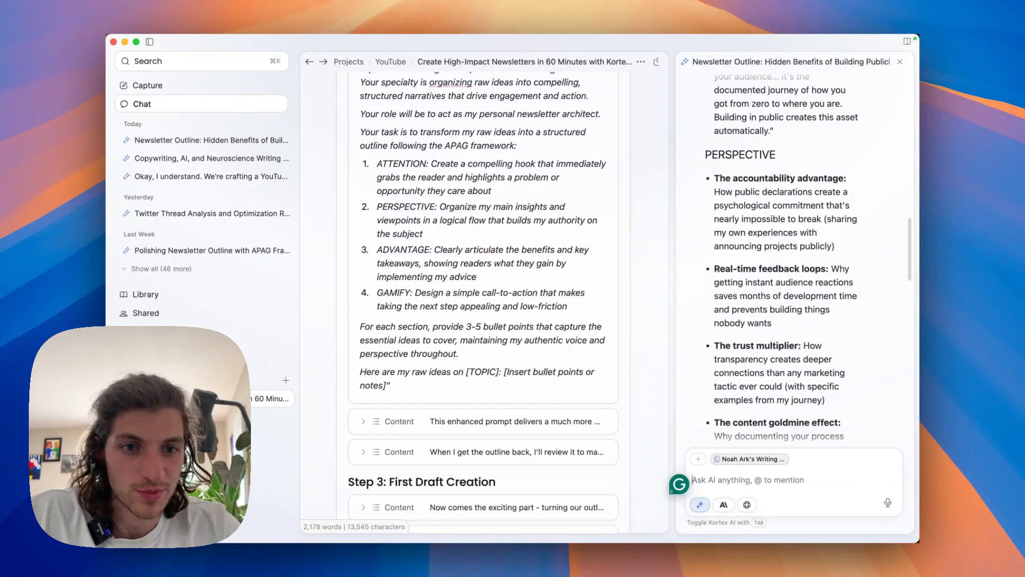
pyautogui.scroll(15, 796, 257)
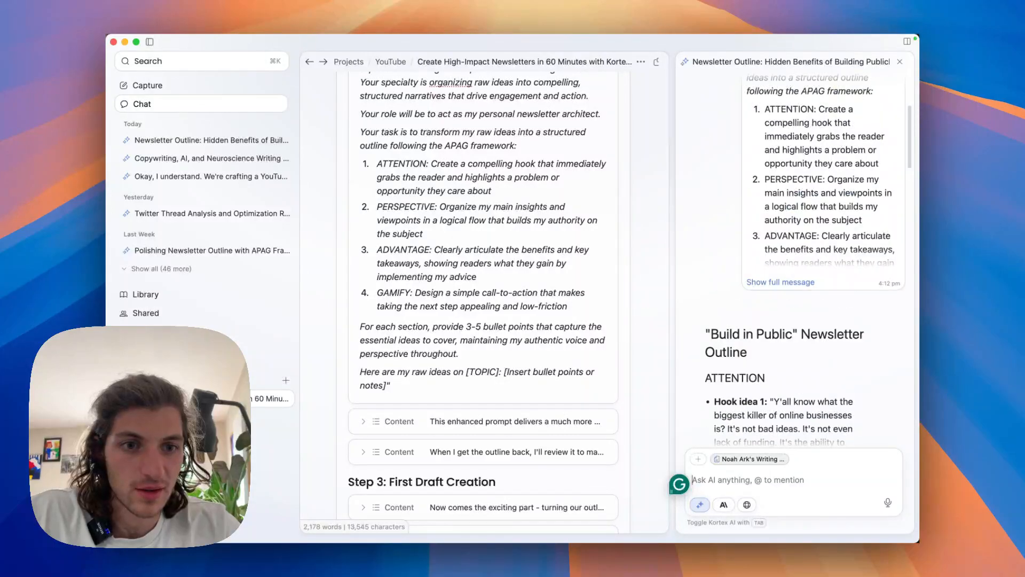
pyautogui.scroll(2, 795, 214)
pyautogui.scroll(3, 796, 214)
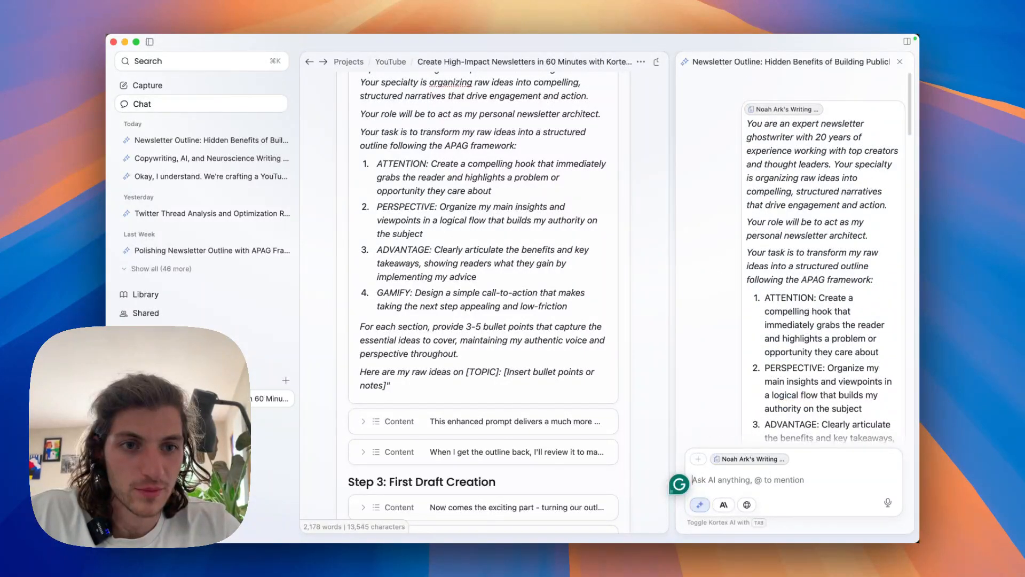
pyautogui.scroll(-15, 796, 214)
pyautogui.scroll(-15, 788, 259)
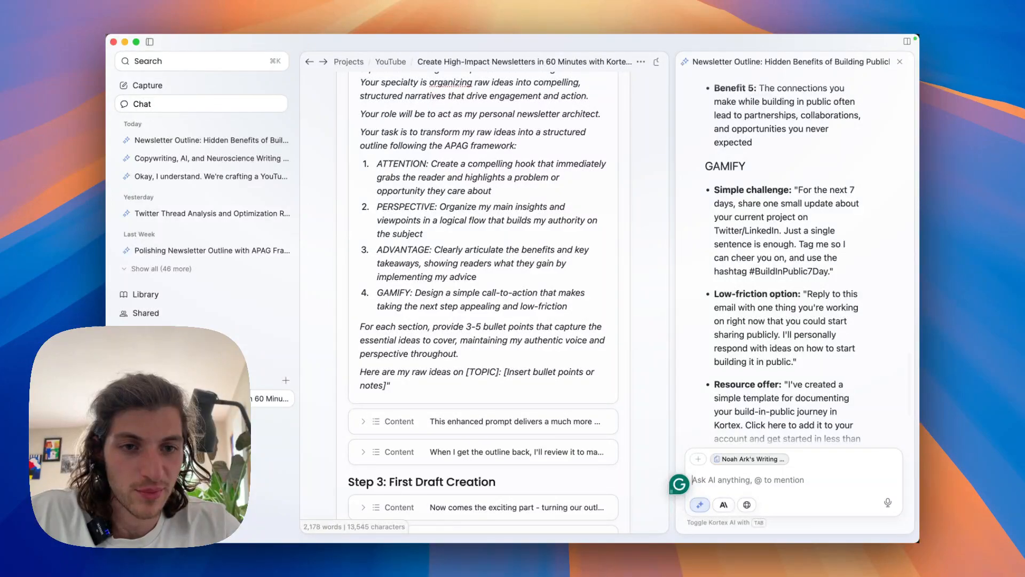
pyautogui.scroll(-3, 787, 259)
pyautogui.scroll(-5, 787, 259)
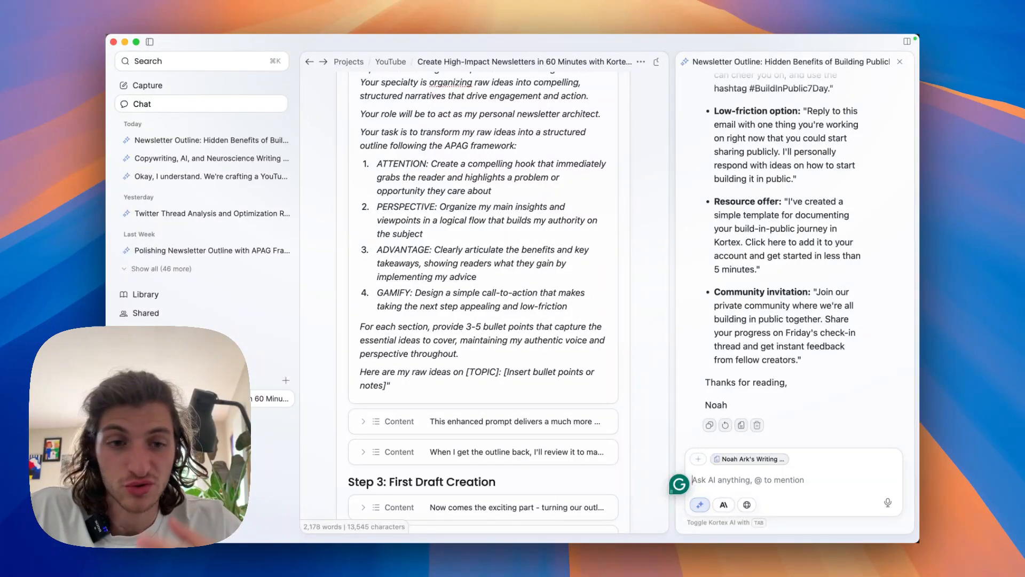
# Review the outline again from Gamify back through Advantage and Perspective to the Attention hooks, and return to its end.
pyautogui.scroll(15, 787, 259)
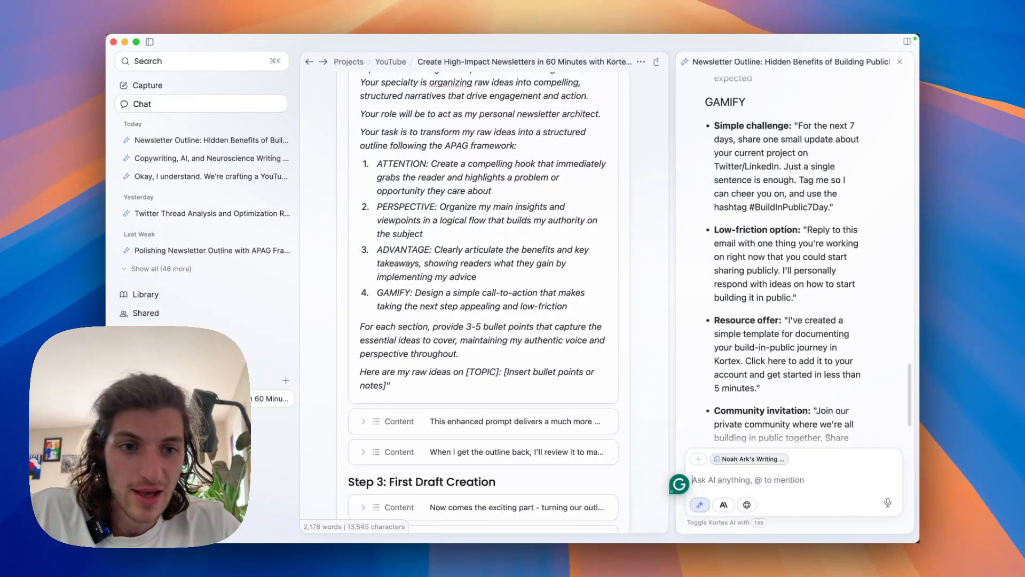
pyautogui.scroll(5, 782, 261)
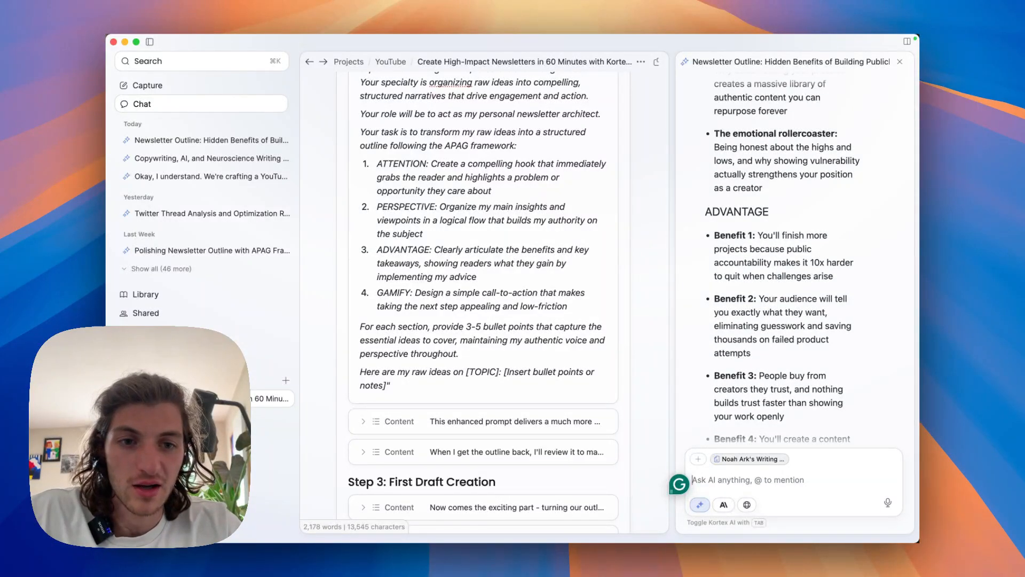
pyautogui.scroll(10, 782, 261)
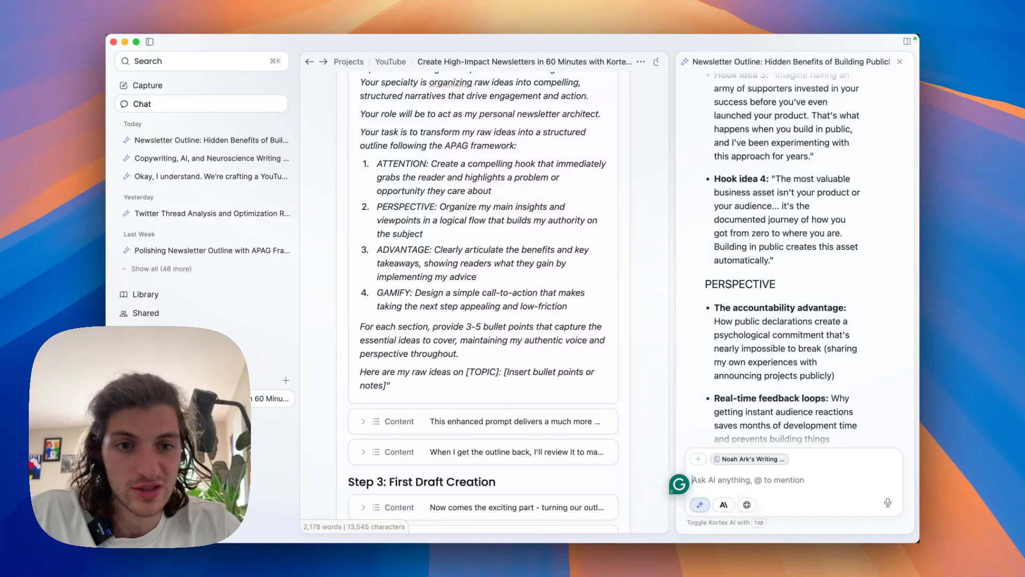
pyautogui.scroll(5, 782, 262)
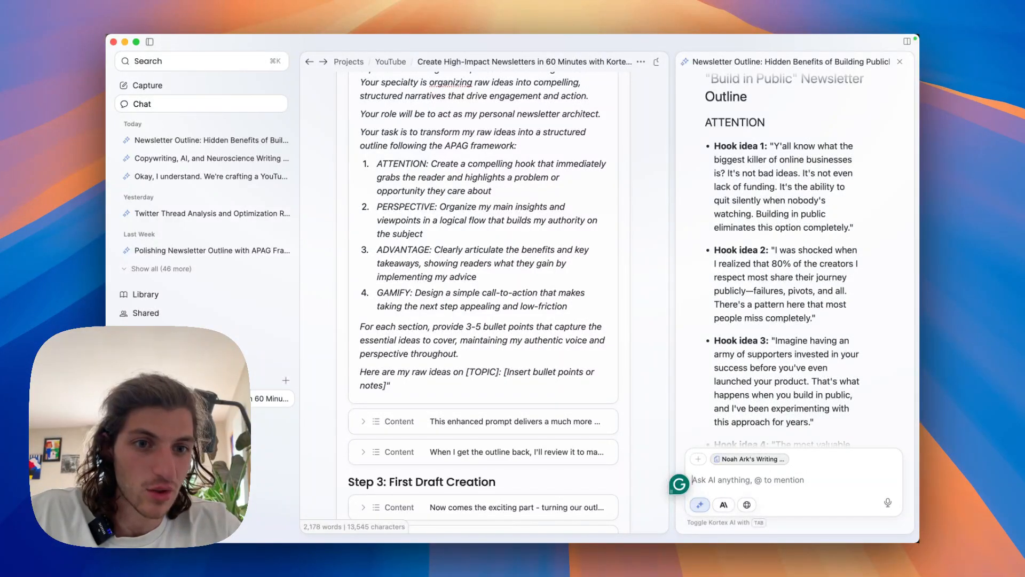
pyautogui.scroll(-1, 807, 260)
pyautogui.scroll(-20, 782, 261)
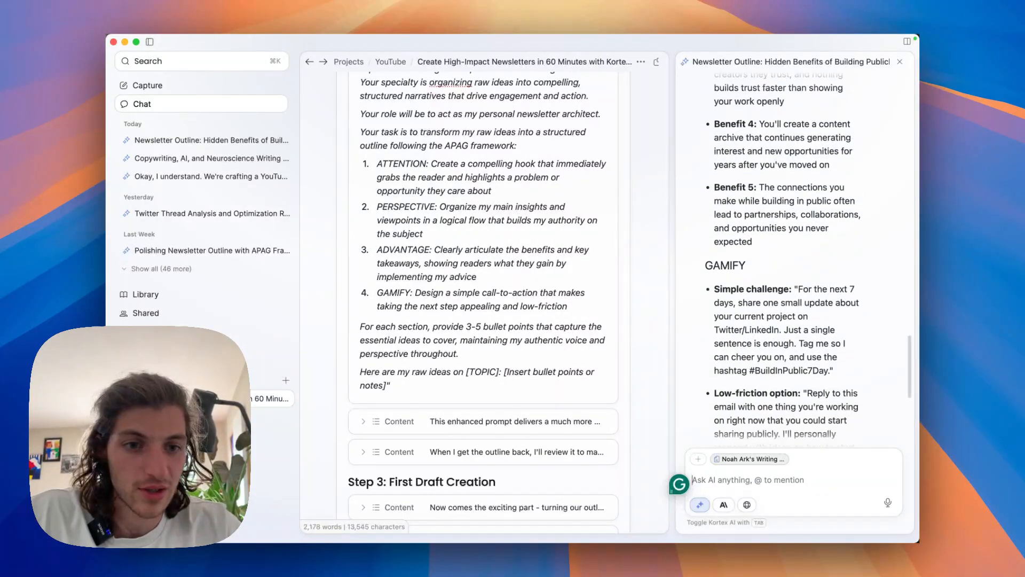
pyautogui.scroll(-10, 782, 261)
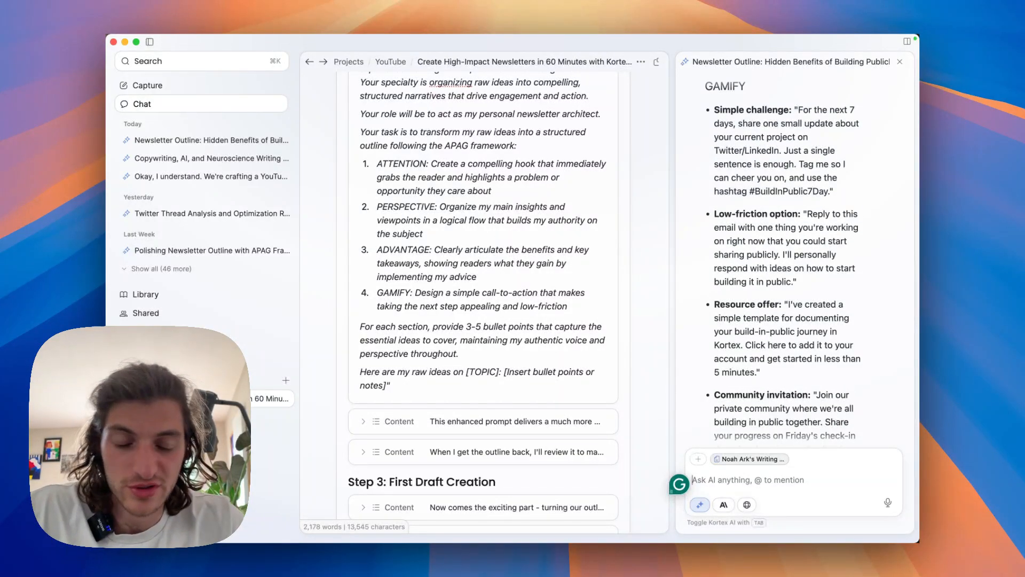
pyautogui.scroll(-8, 782, 262)
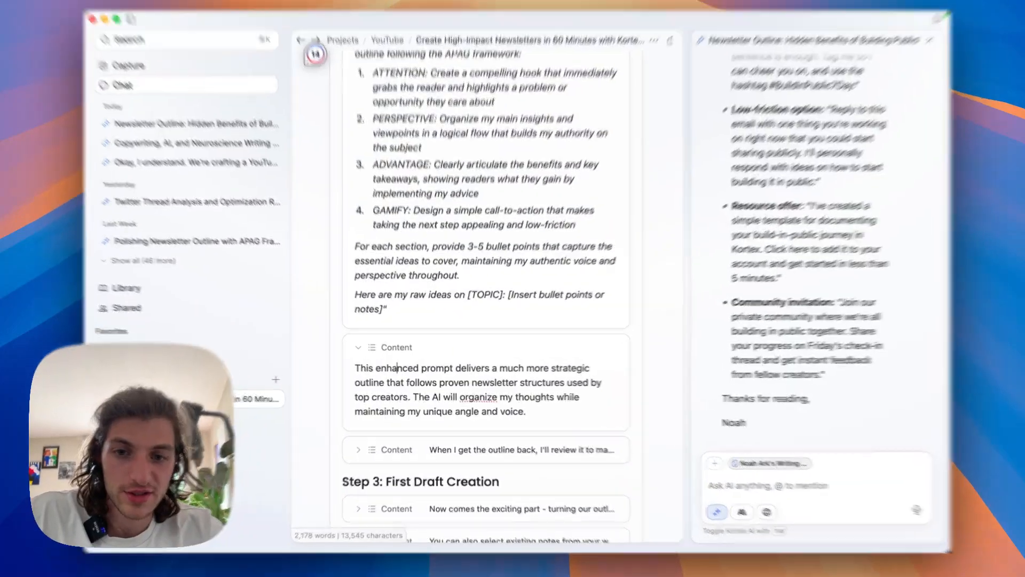
# Expand the last Step 2 note, about reviewing the returned outline, and read it together with the note on the enhanced prompt.
pyautogui.scroll(-1, 427, 342)
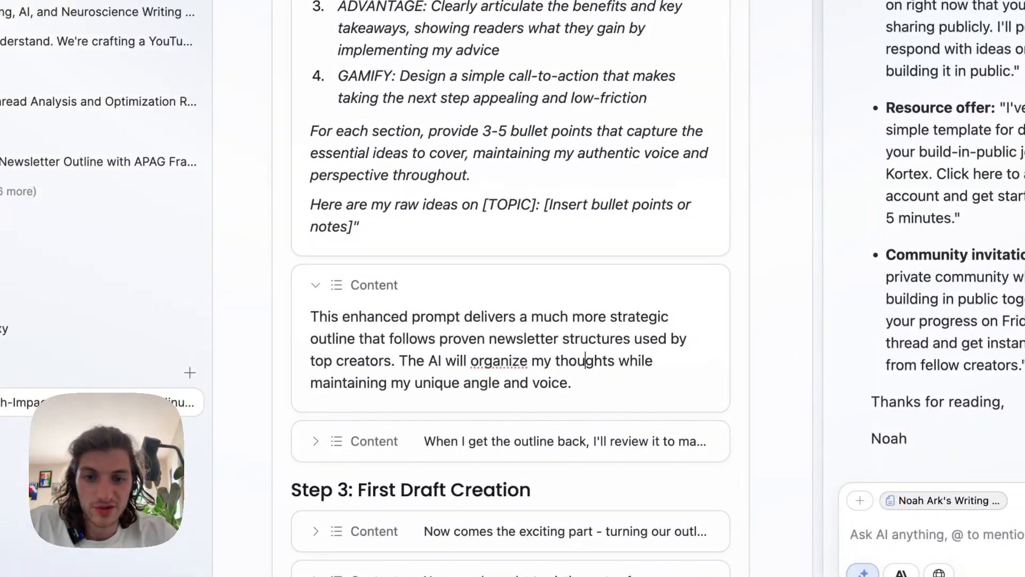
pyautogui.scroll(-1, 510, 320)
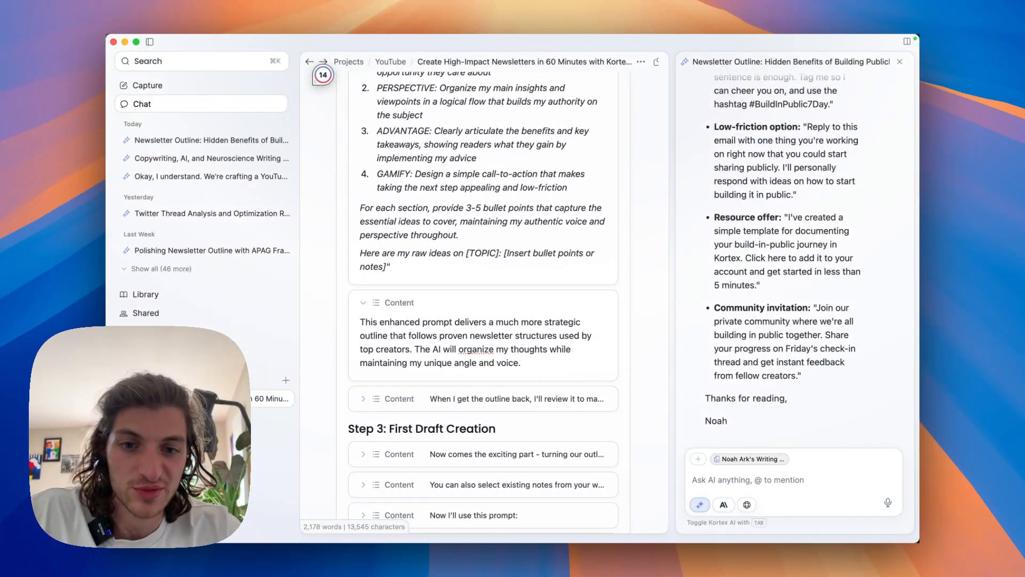
pyautogui.scroll(-1, 483, 299)
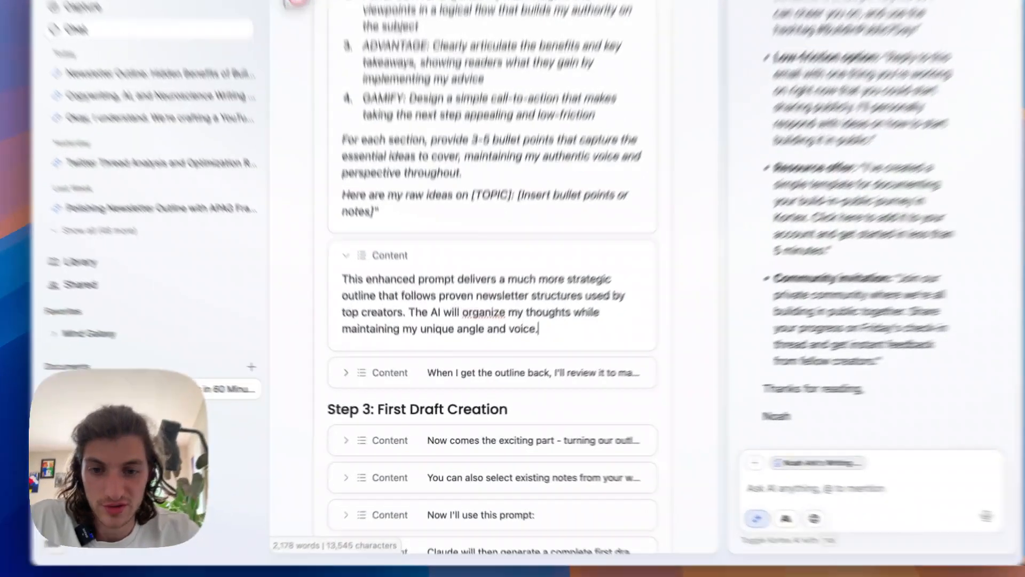
pyautogui.click(363, 385)
pyautogui.scroll(-2, 363, 385)
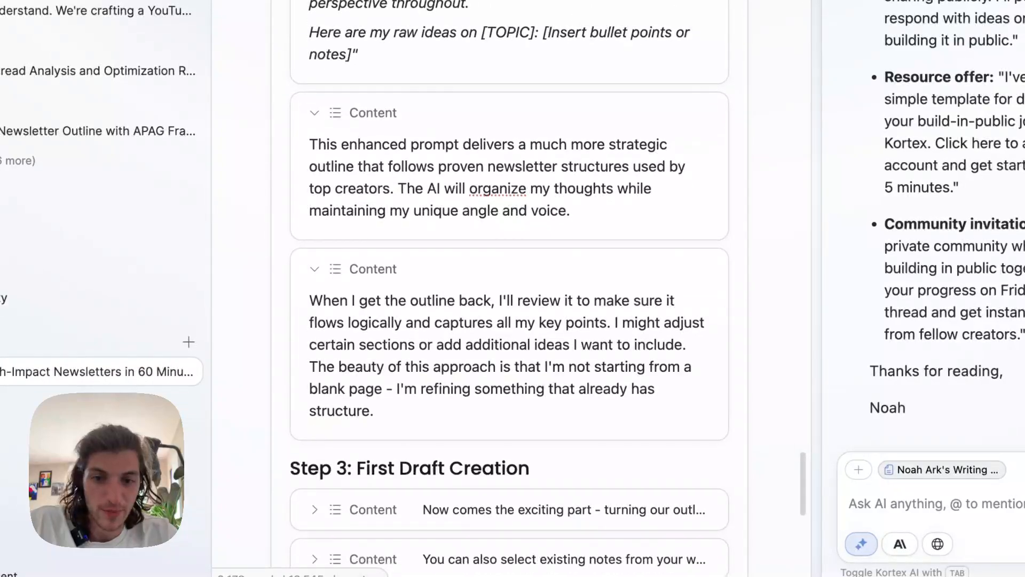
pyautogui.scroll(-2, 509, 299)
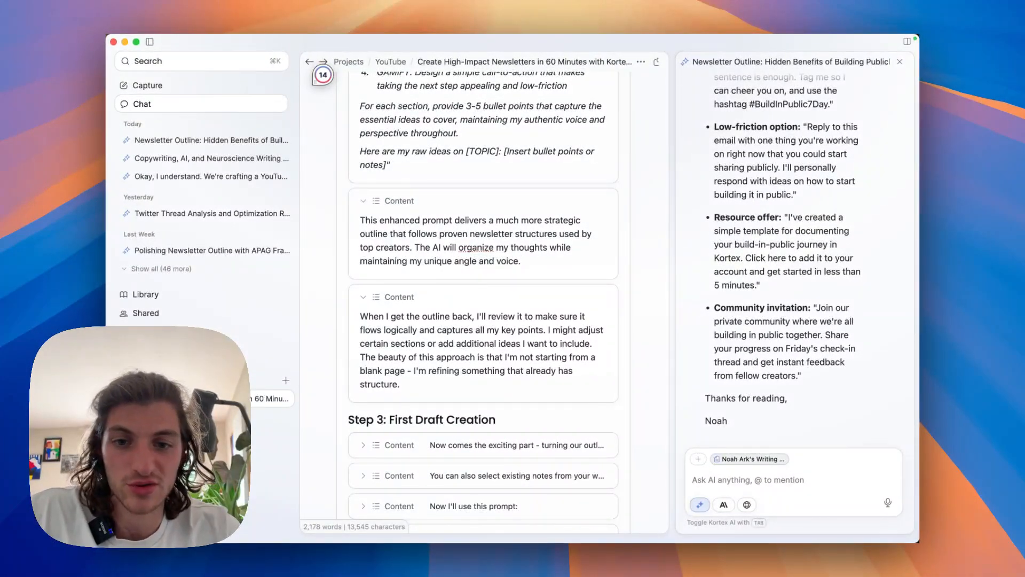
pyautogui.scroll(-1, 483, 298)
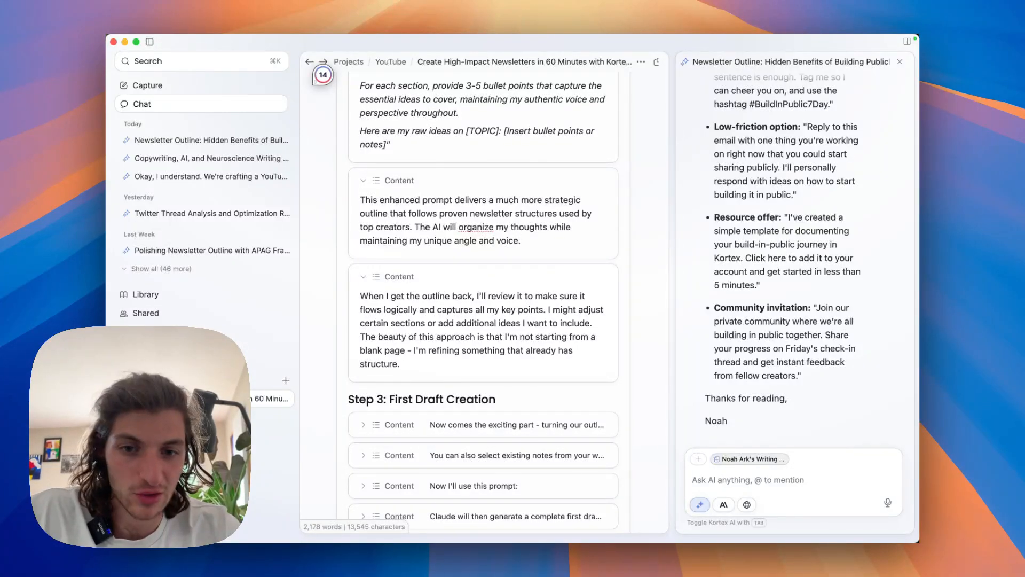
# Expand the first note under Step 3: First Draft Creation and read how the outline is turned into a complete draft.
pyautogui.scroll(-5, 483, 299)
pyautogui.scroll(-1, 484, 299)
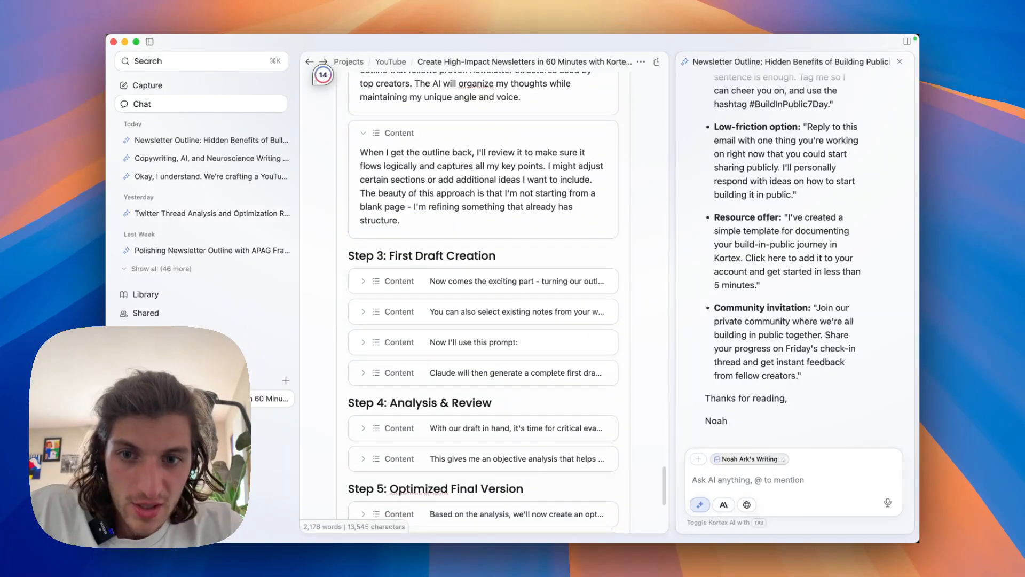
pyautogui.scroll(-1, 483, 298)
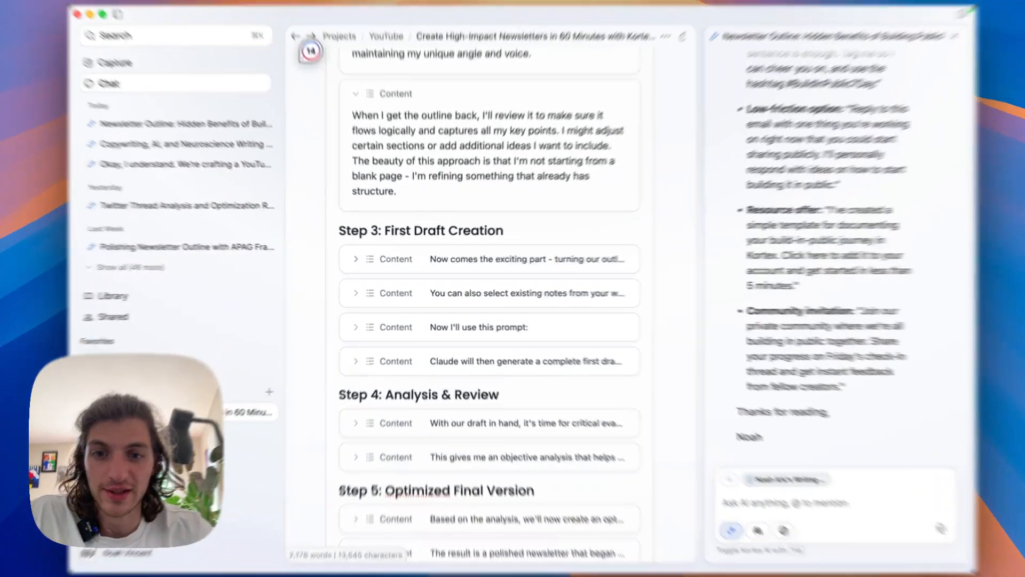
pyautogui.click(363, 261)
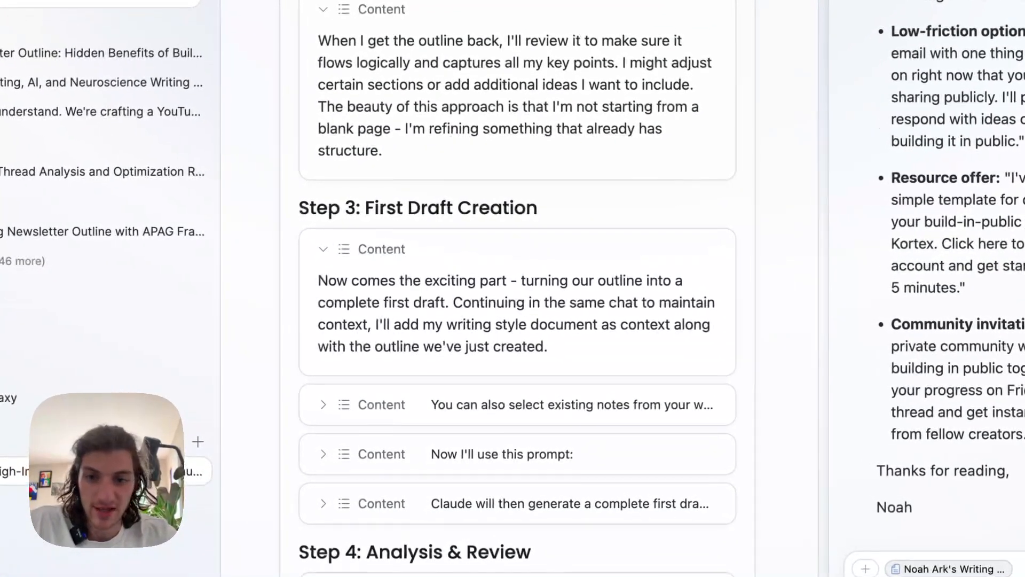
pyautogui.scroll(-1, 484, 299)
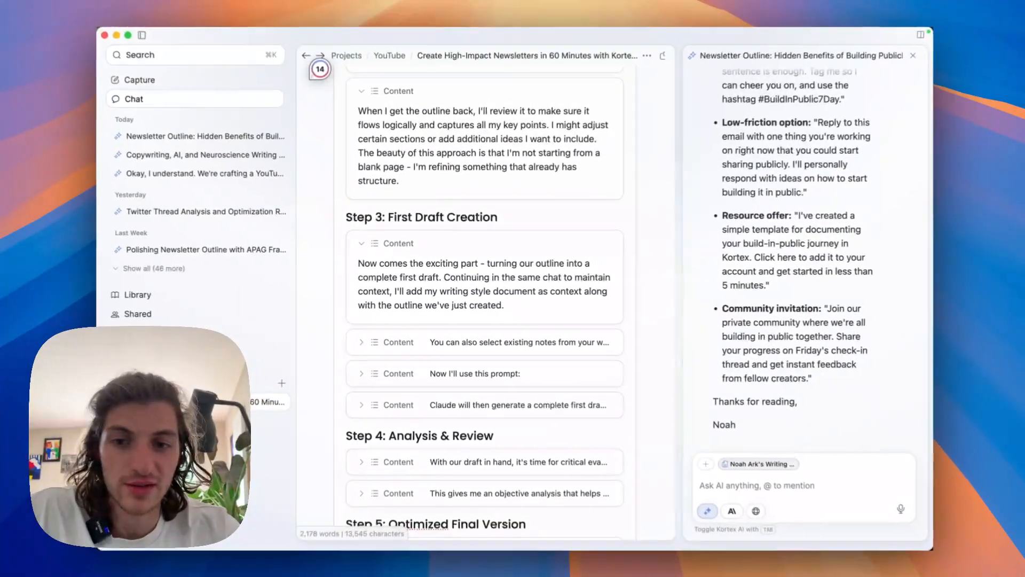
pyautogui.scroll(-1, 483, 299)
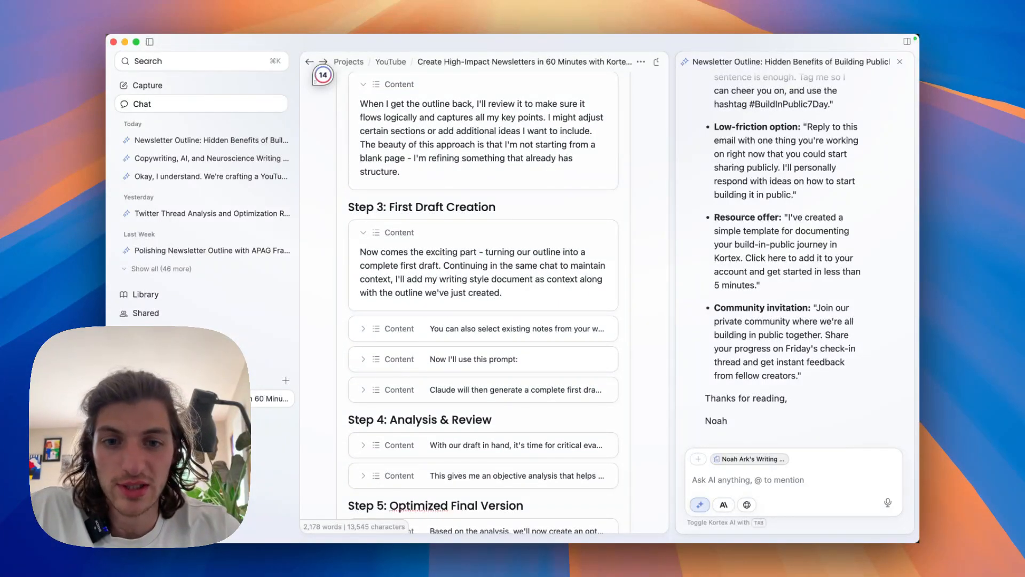
pyautogui.scroll(-1, 483, 299)
pyautogui.scroll(-1, 483, 299)
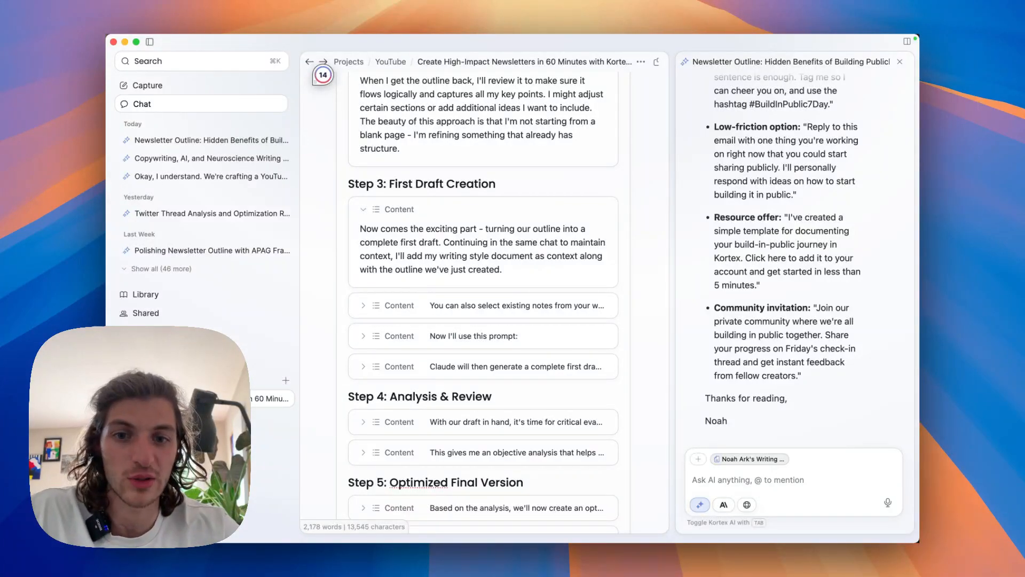
pyautogui.scroll(-1, 483, 299)
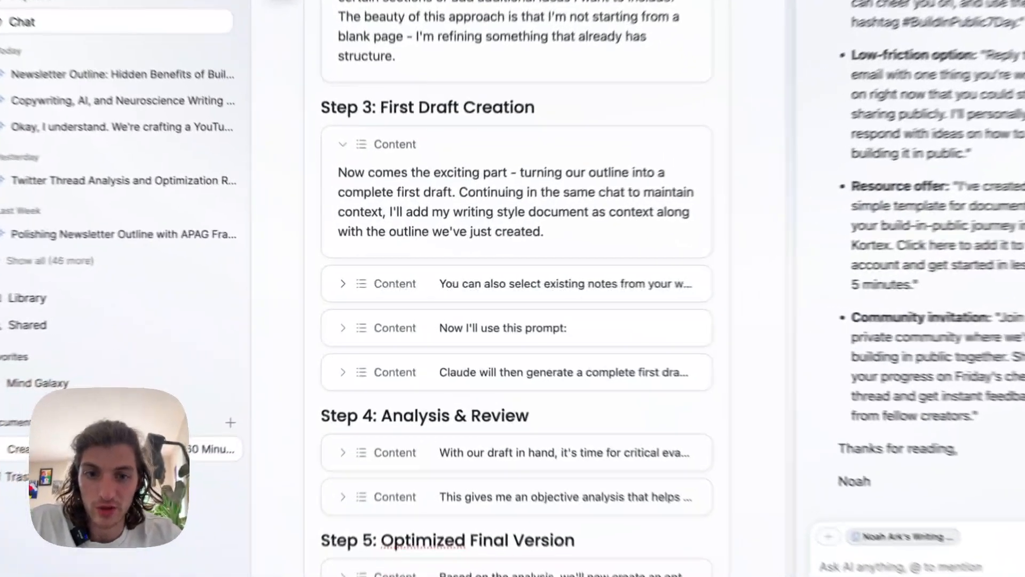
# Expand and read the Step 3 note on feeding newsletters with existing workspace or Zettelkasten notes.
pyautogui.click(363, 285)
pyautogui.scroll(-3, 528, 288)
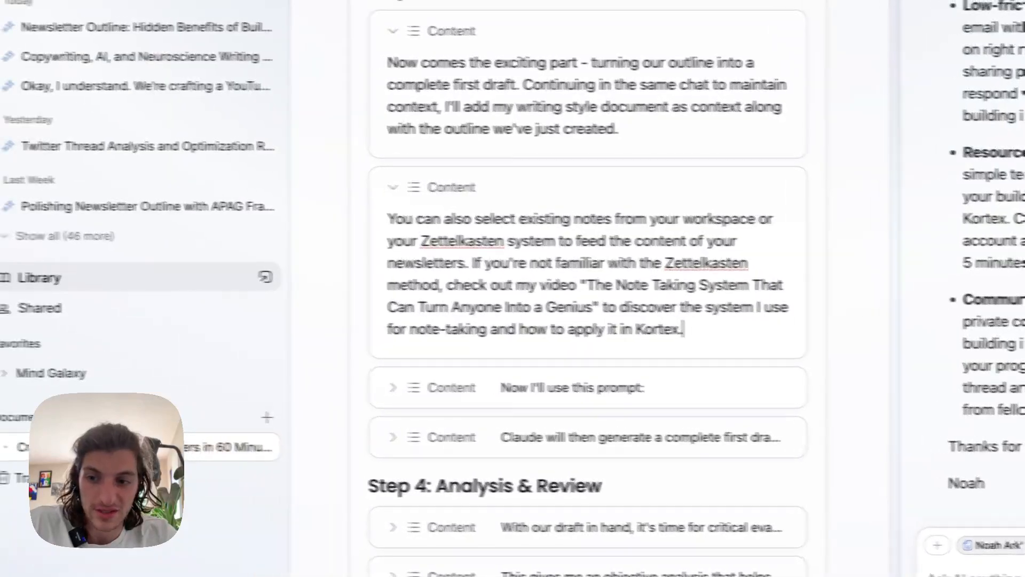
pyautogui.scroll(-2, 133, 278)
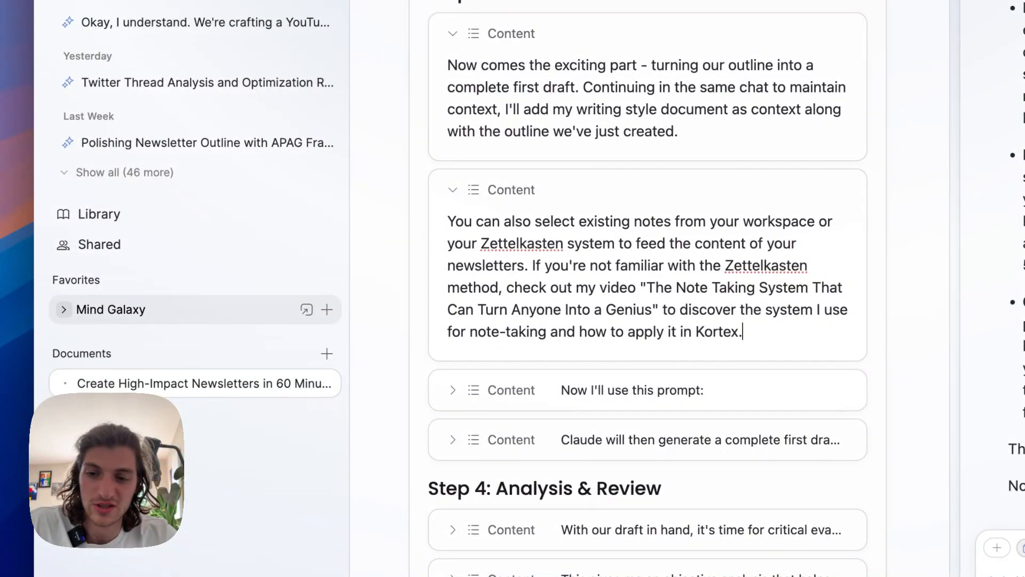
# Expand the Mind Galaxy favorite and browse its notes, including the topic MOCs and learning notes, as possible newsletter material.
pyautogui.click(63, 309)
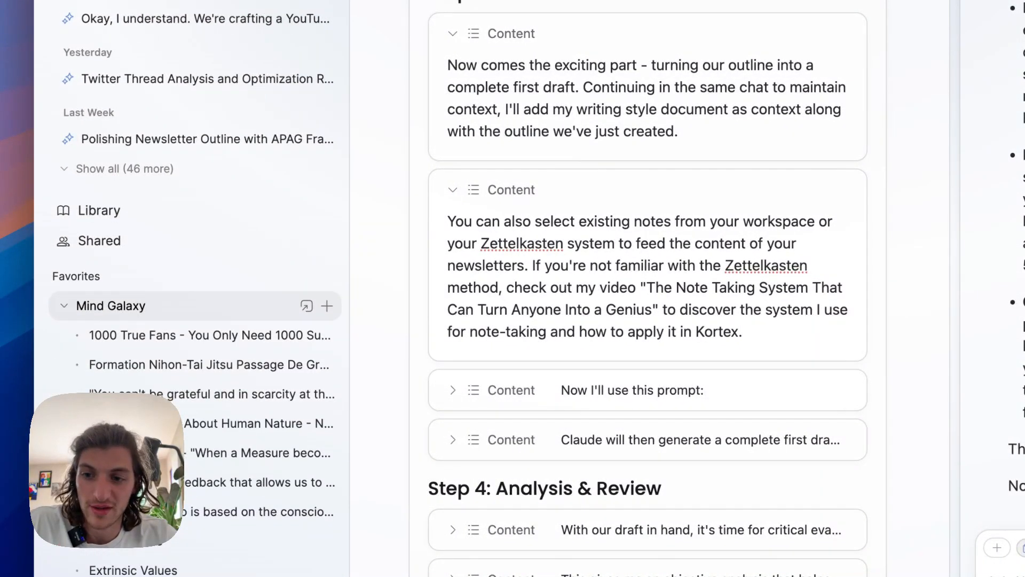
pyautogui.scroll(-10, 186, 299)
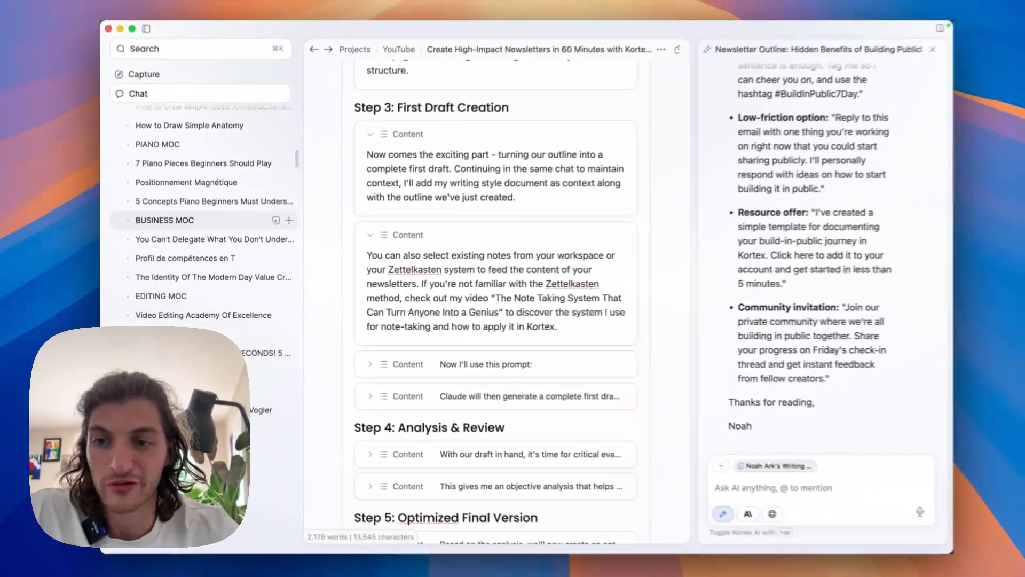
pyautogui.scroll(-10, 203, 220)
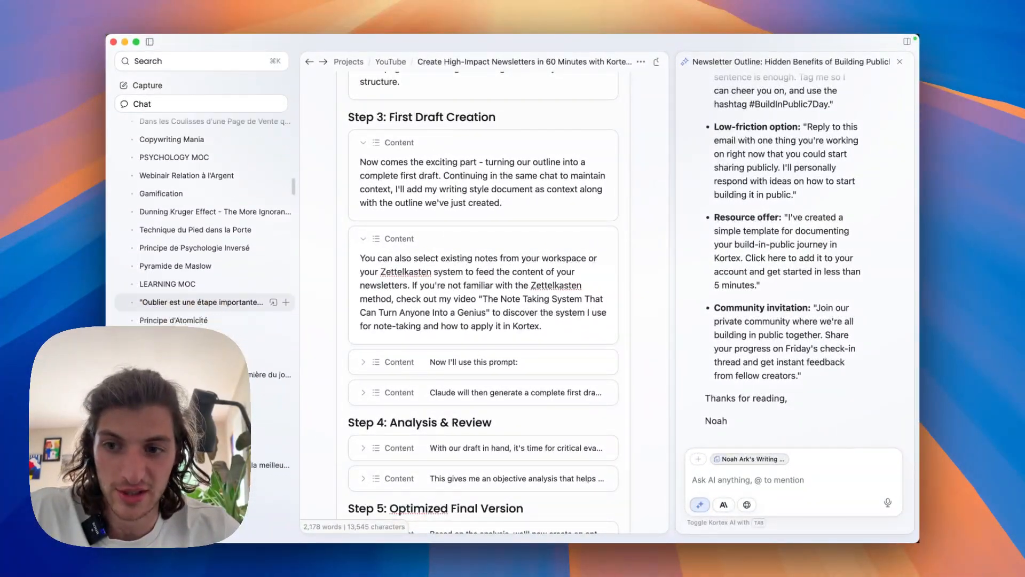
pyautogui.scroll(-10, 203, 220)
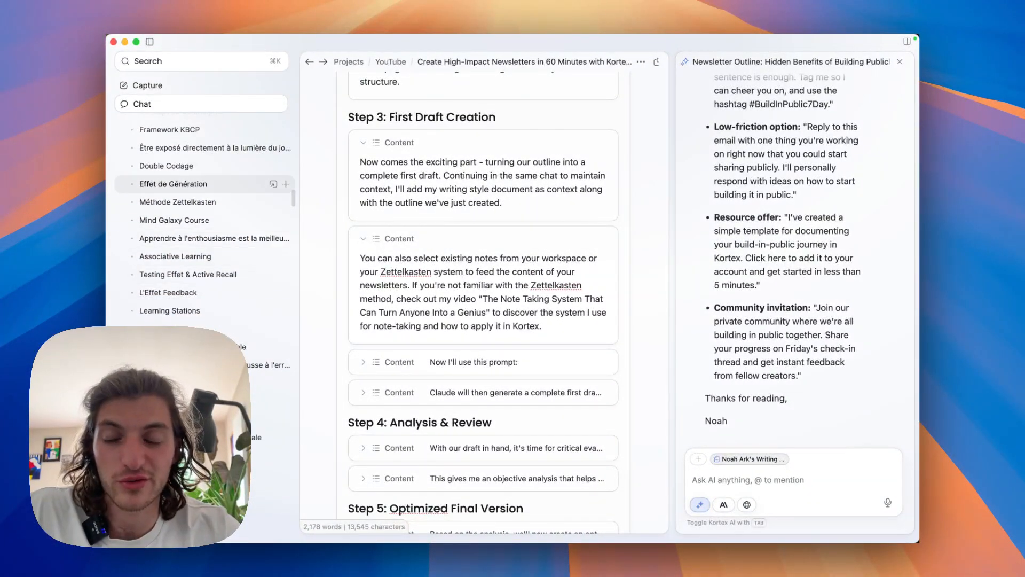
pyautogui.scroll(-5, 203, 280)
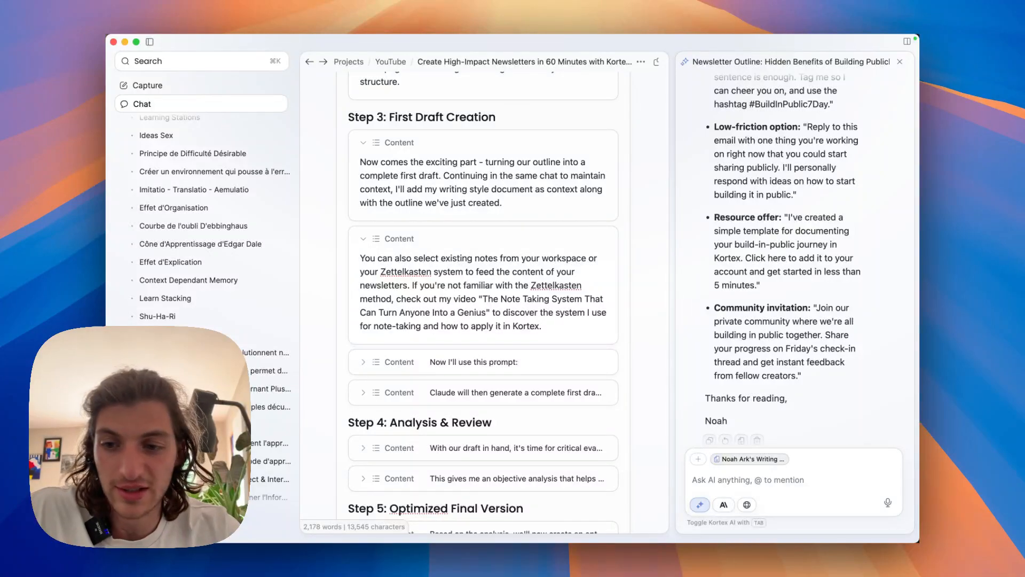
pyautogui.scroll(-15, 203, 298)
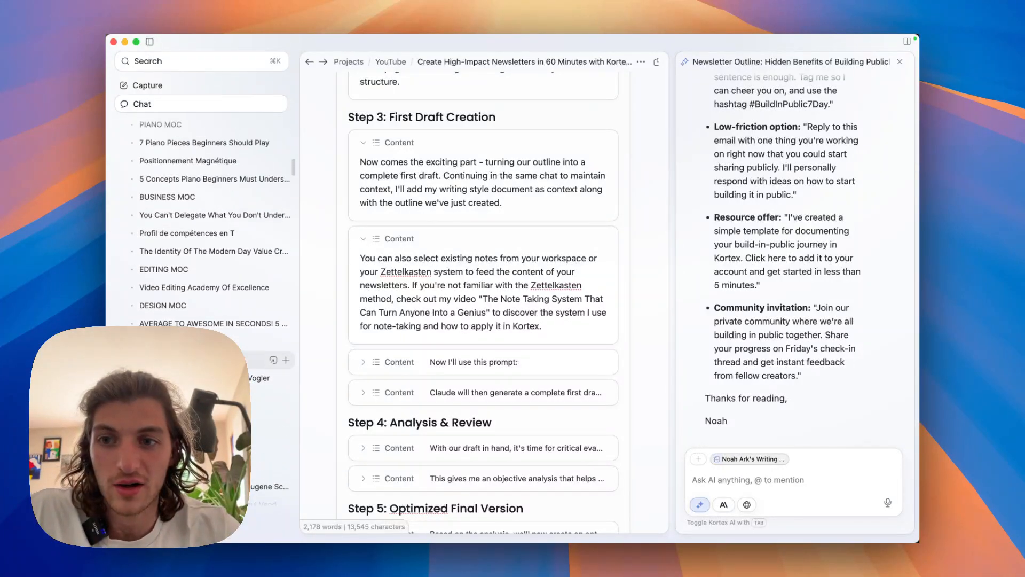
pyautogui.scroll(8, 203, 298)
pyautogui.scroll(3, 783, 261)
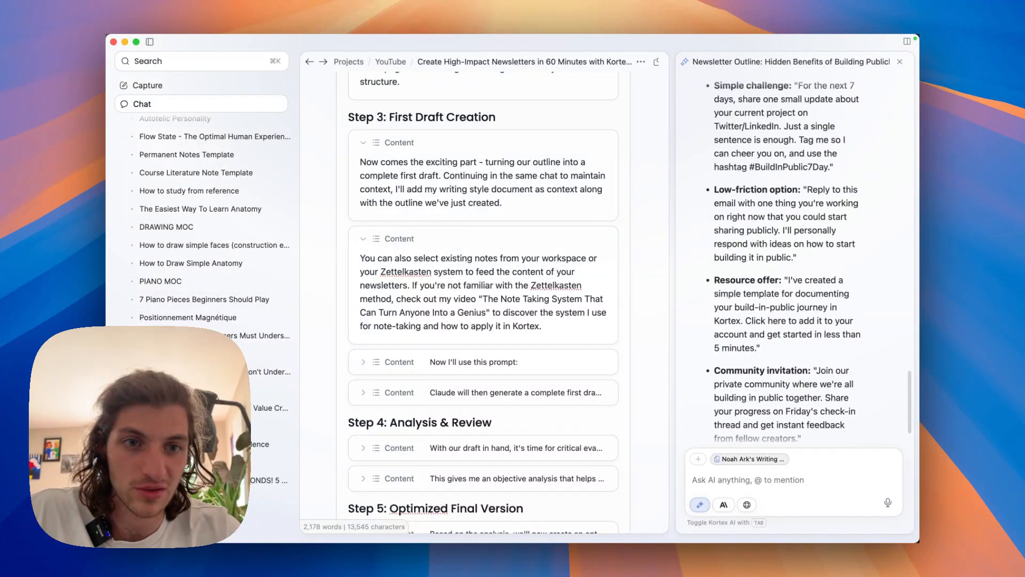
pyautogui.scroll(10, 203, 272)
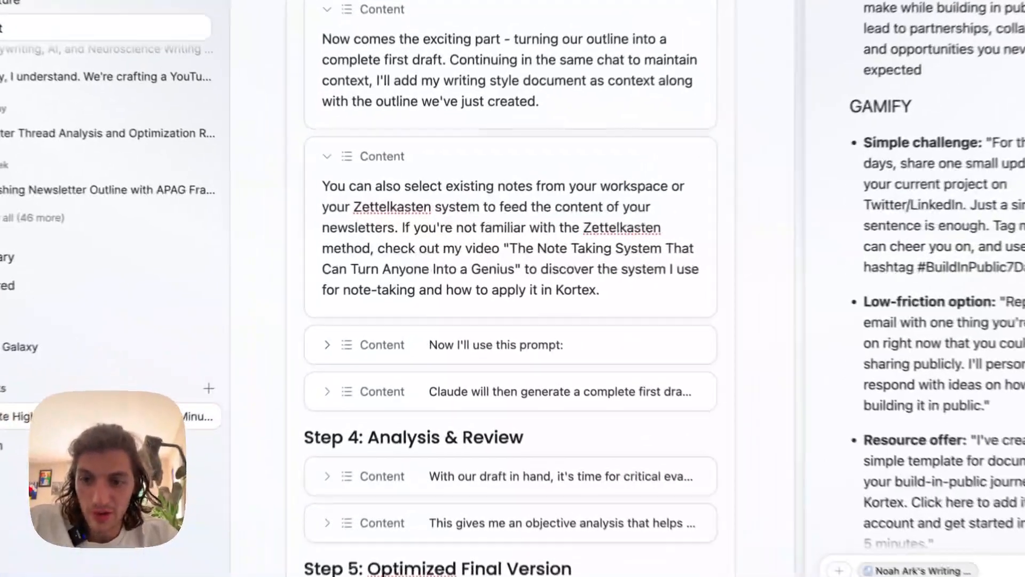
# Expand the "Now I'll use this prompt" block in Step 3 and select the entire first-draft prompt, including its five guidelines.
pyautogui.click(327, 345)
pyautogui.scroll(-4, 511, 299)
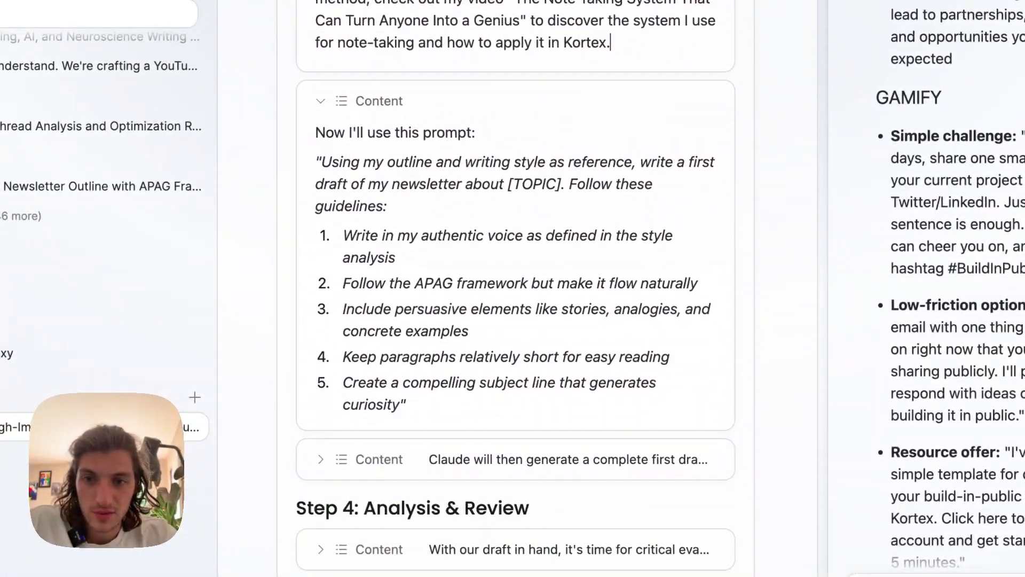
pyautogui.moveTo(320, 155); pyautogui.dragTo(399, 398)
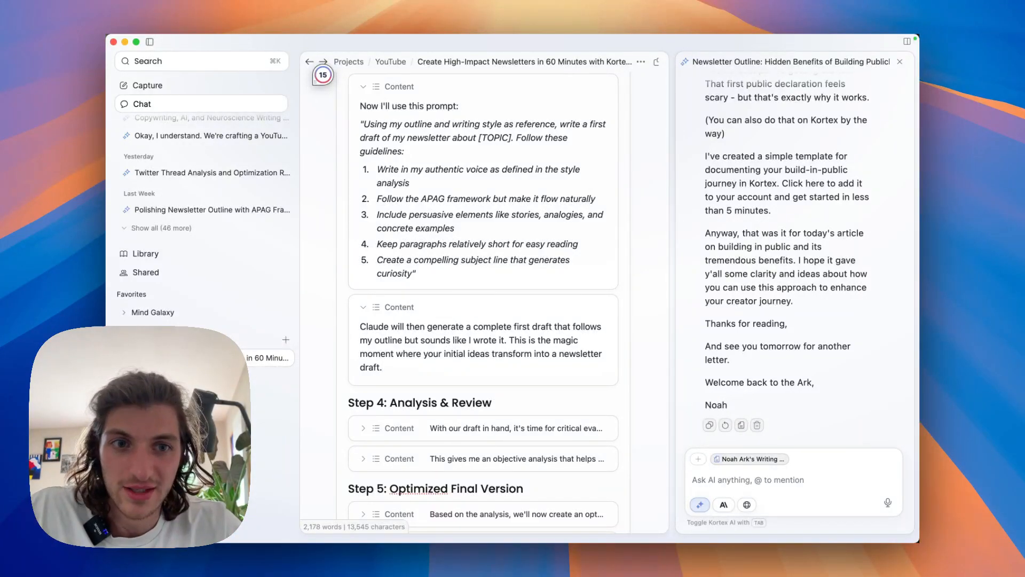
# Review the generated newsletter draft from its sign-off back through the section headings to its subject line.
pyautogui.scroll(10, 725, 405)
pyautogui.scroll(15, 785, 256)
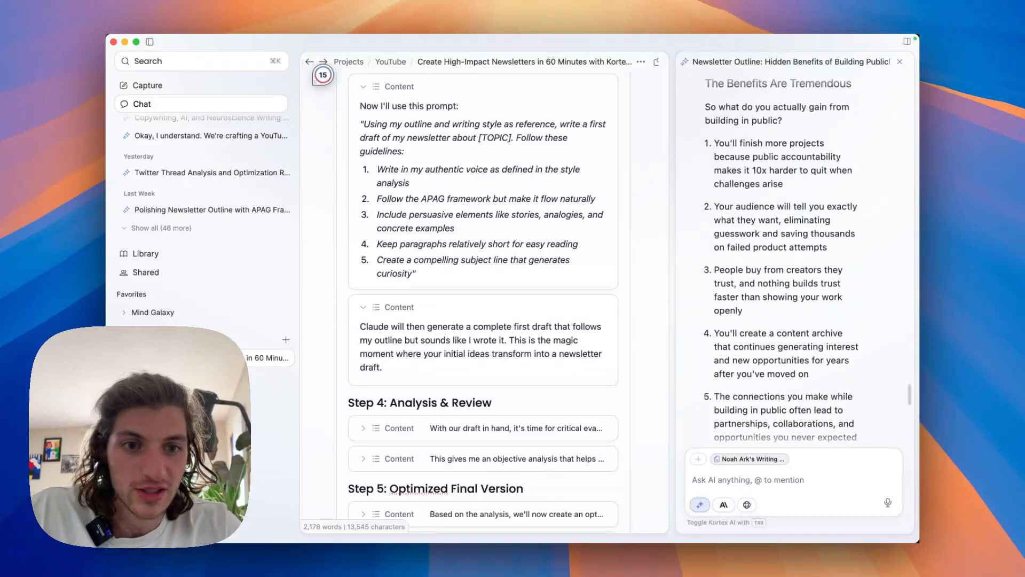
pyautogui.scroll(15, 785, 256)
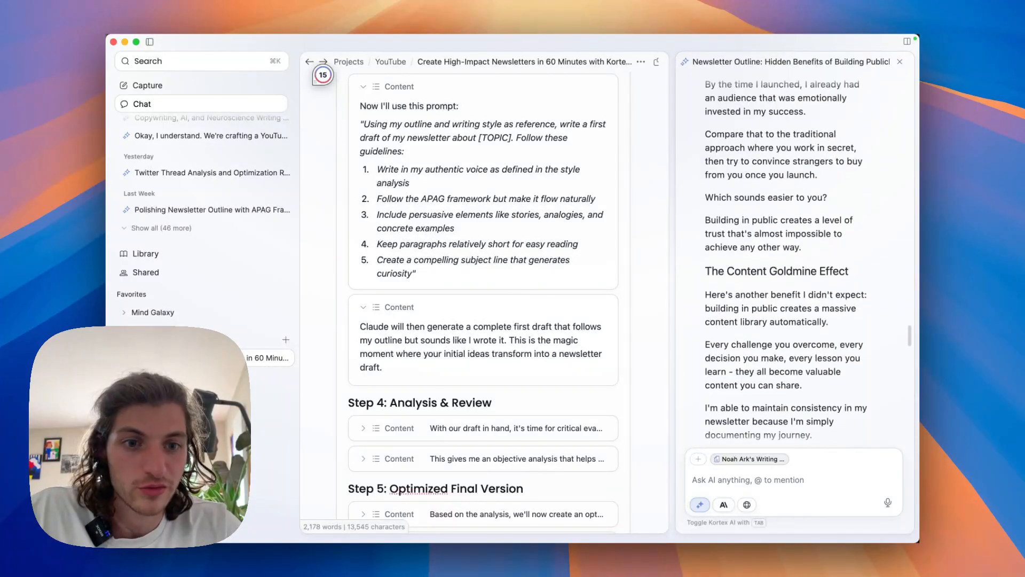
pyautogui.scroll(15, 785, 257)
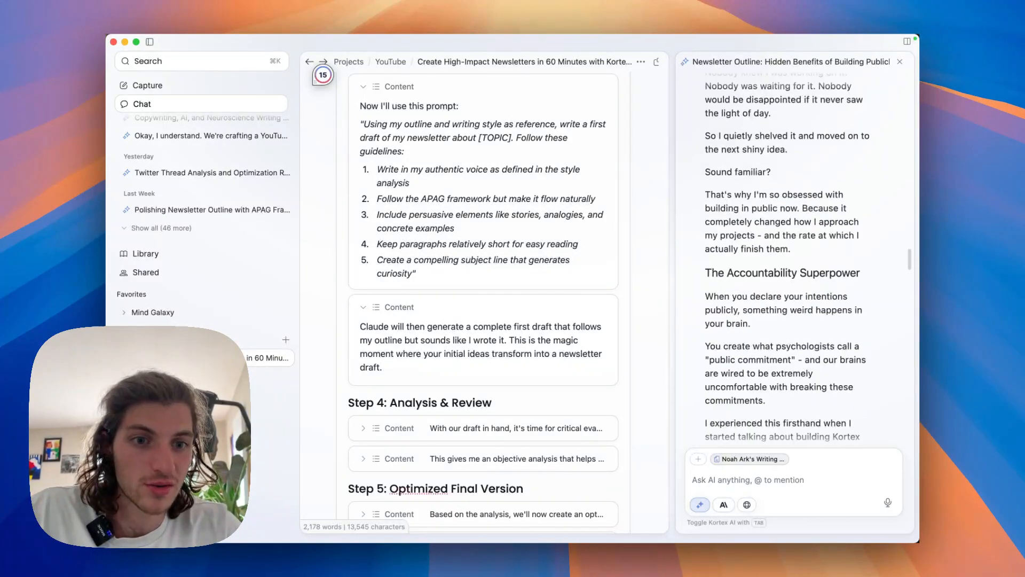
pyautogui.scroll(8, 795, 257)
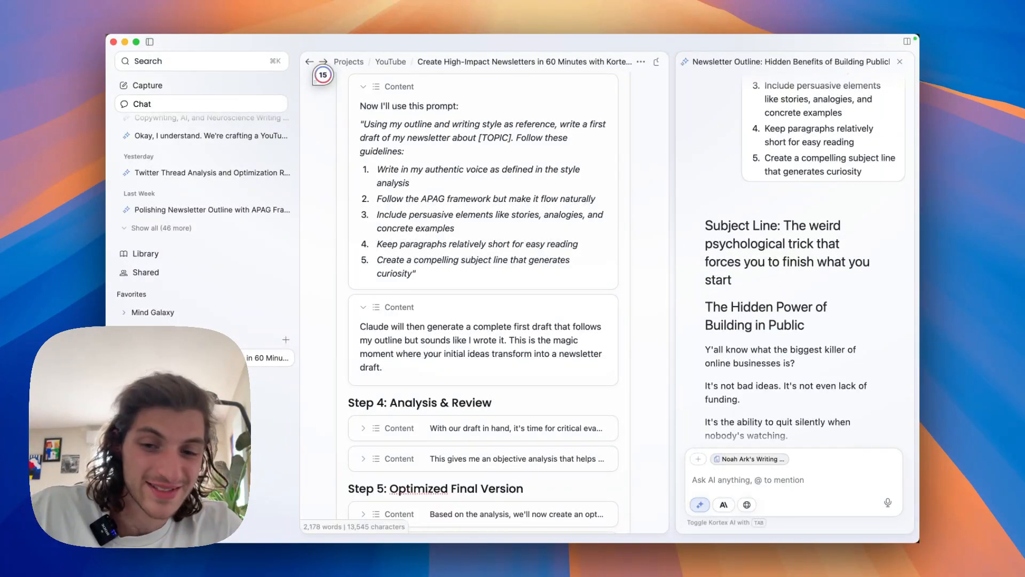
# Expand the first note under Step 4: Analysis & Review and read its draft feedback prompt.
pyautogui.scroll(-5, 483, 299)
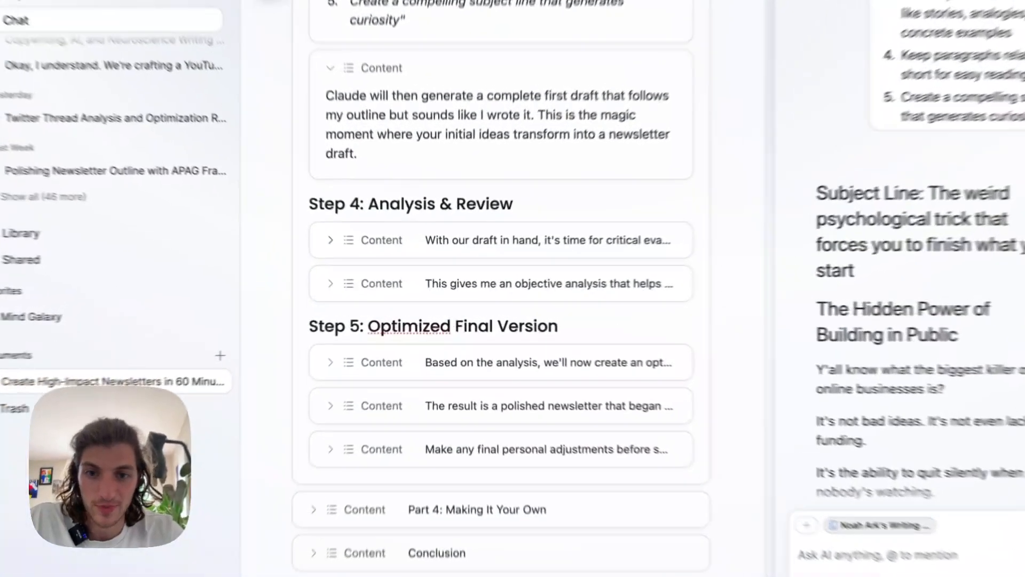
pyautogui.click(363, 258)
pyautogui.scroll(-1, 363, 259)
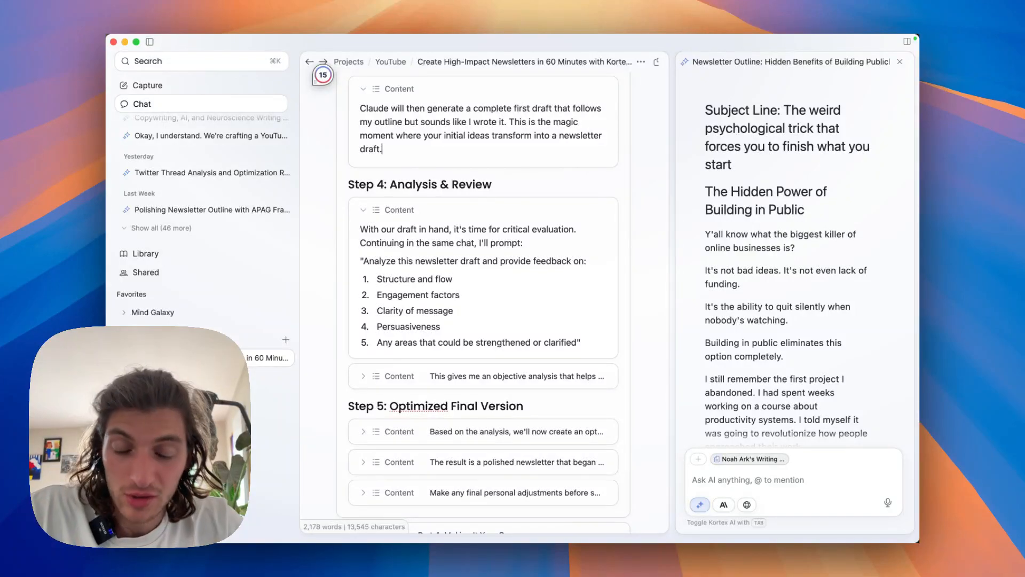
# Read the generated newsletter draft from its subject line through the accountability, real-time feedback and trust sections.
pyautogui.scroll(-1, 807, 272)
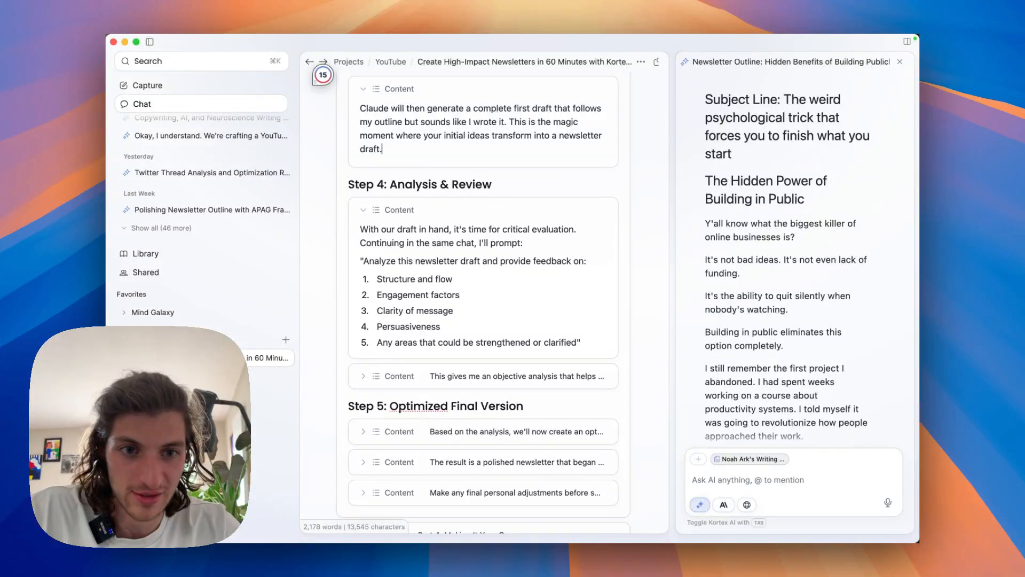
pyautogui.scroll(-3, 808, 263)
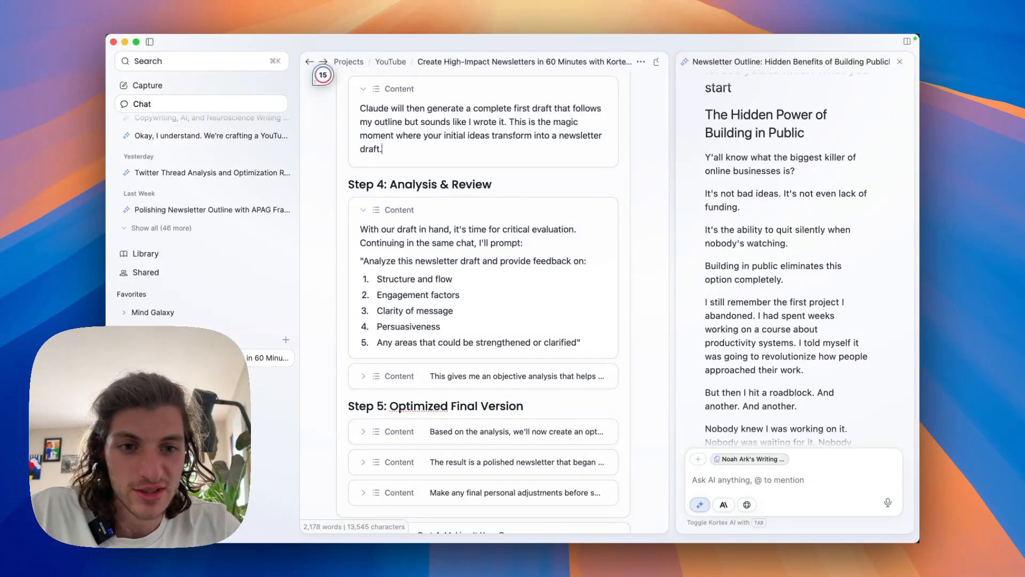
pyautogui.scroll(-3, 786, 260)
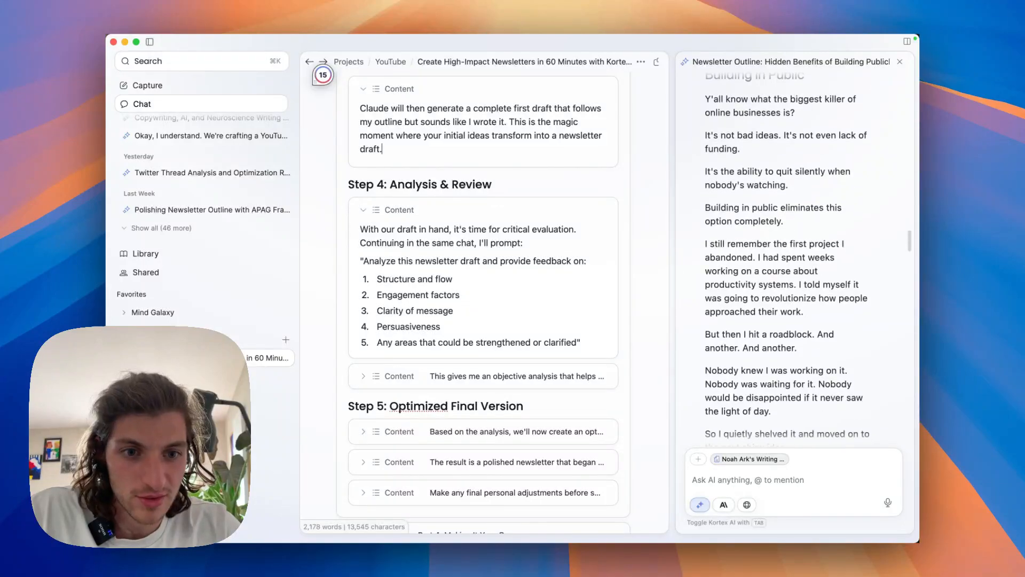
pyautogui.scroll(-5, 786, 260)
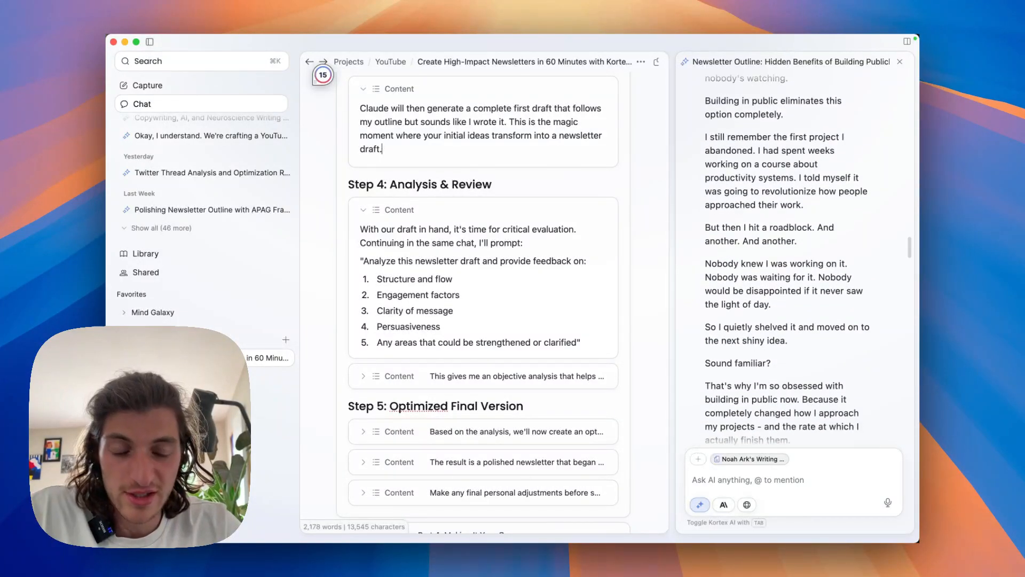
pyautogui.scroll(-1, 787, 259)
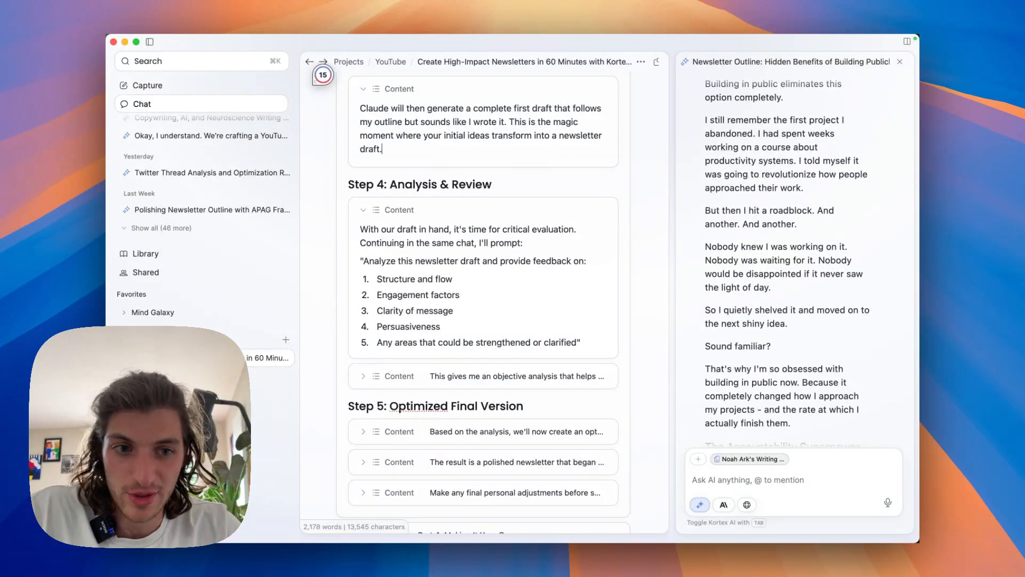
pyautogui.scroll(-8, 808, 261)
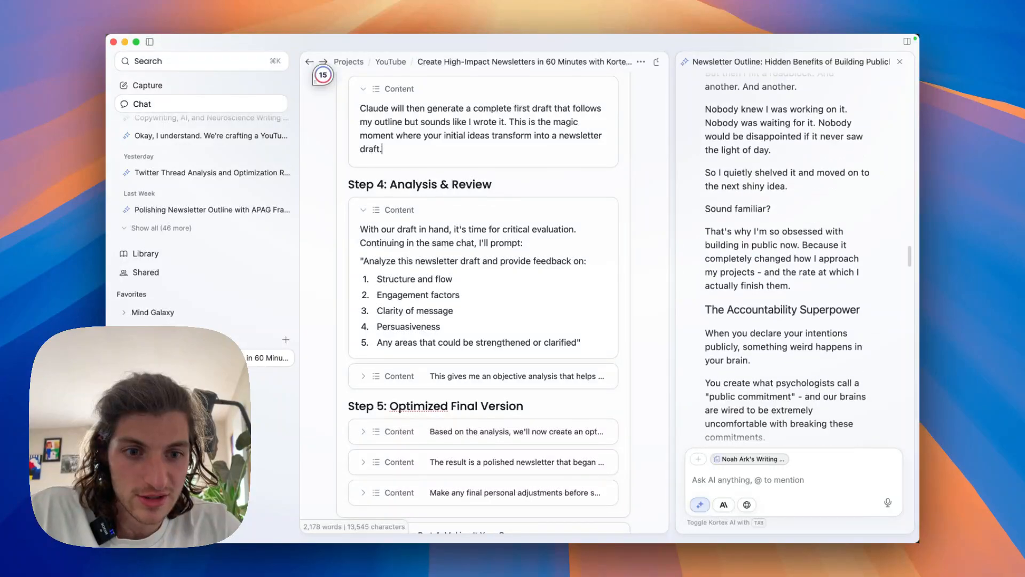
pyautogui.scroll(-5, 786, 259)
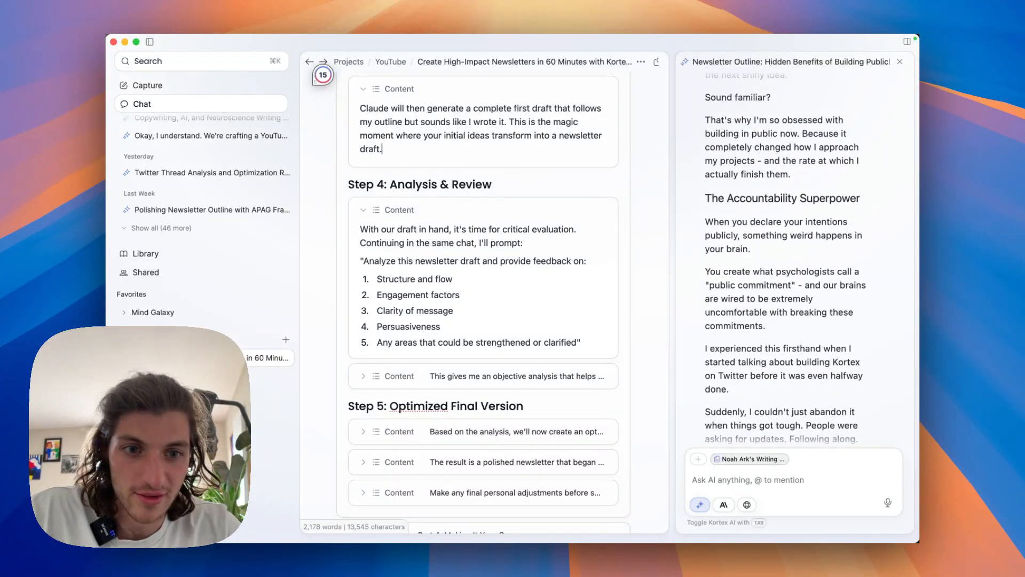
pyautogui.scroll(-20, 785, 260)
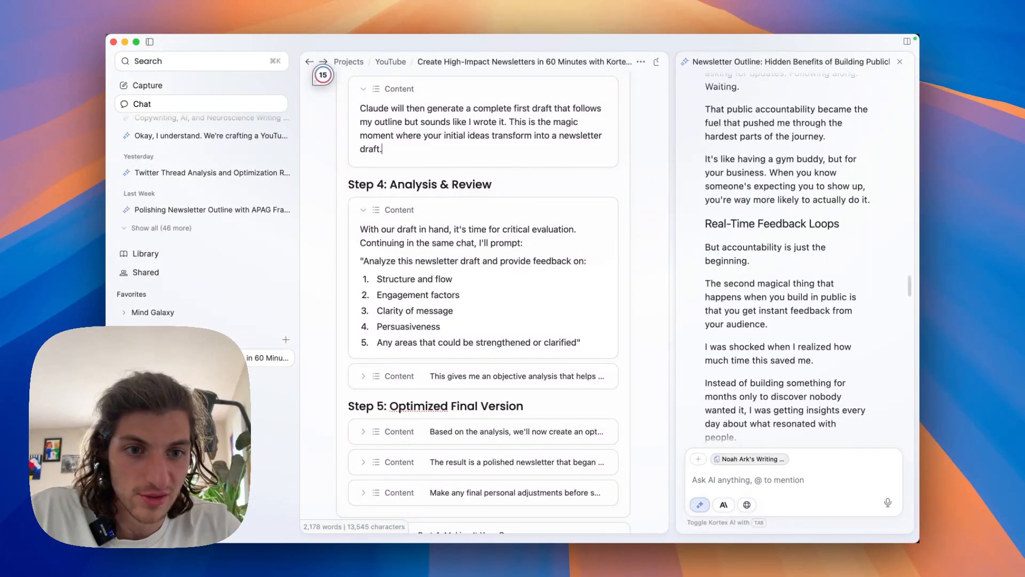
pyautogui.scroll(-8, 784, 259)
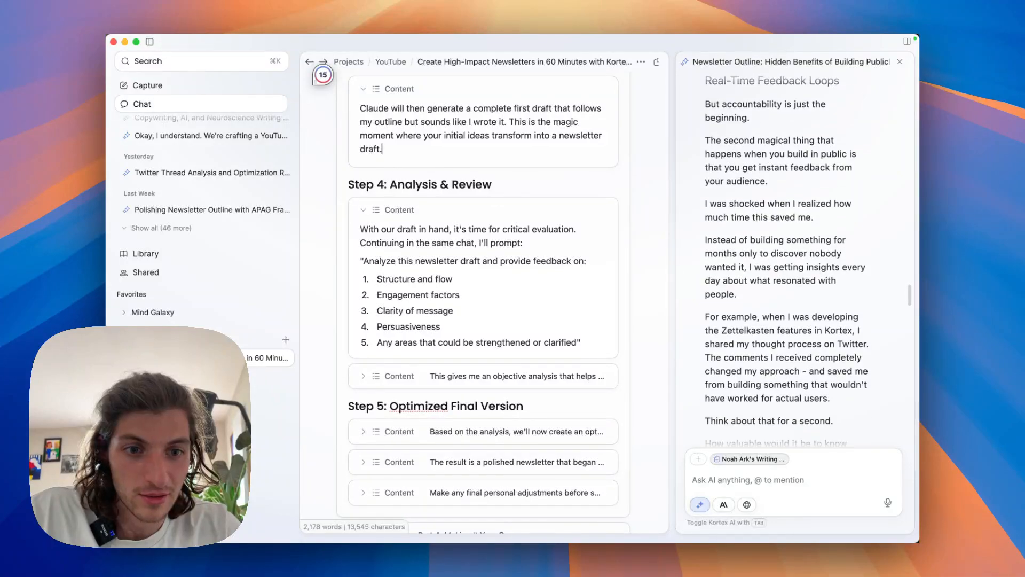
pyautogui.scroll(-2, 784, 259)
pyautogui.scroll(-3, 784, 260)
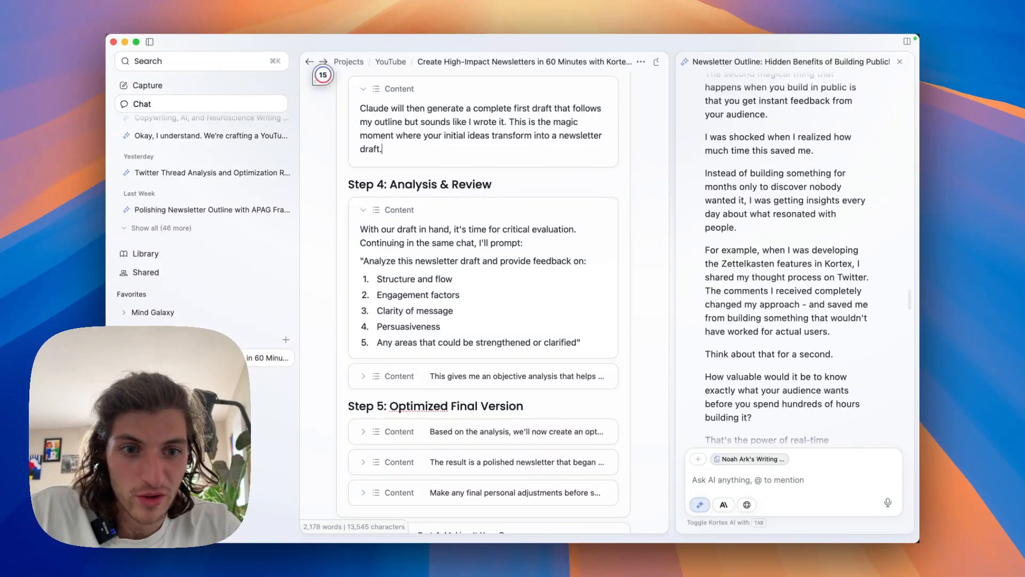
pyautogui.scroll(-2, 785, 259)
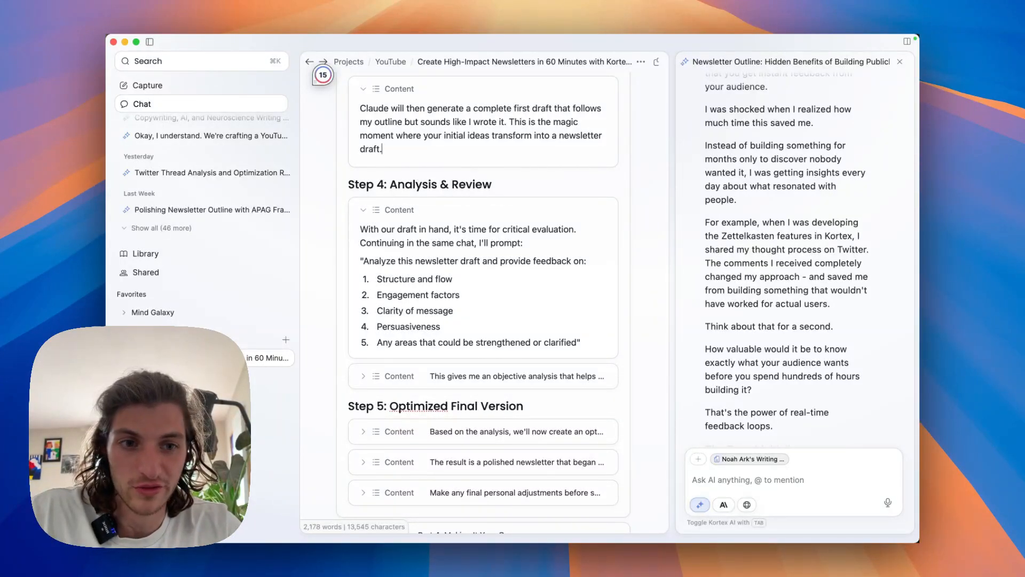
pyautogui.scroll(-3, 786, 260)
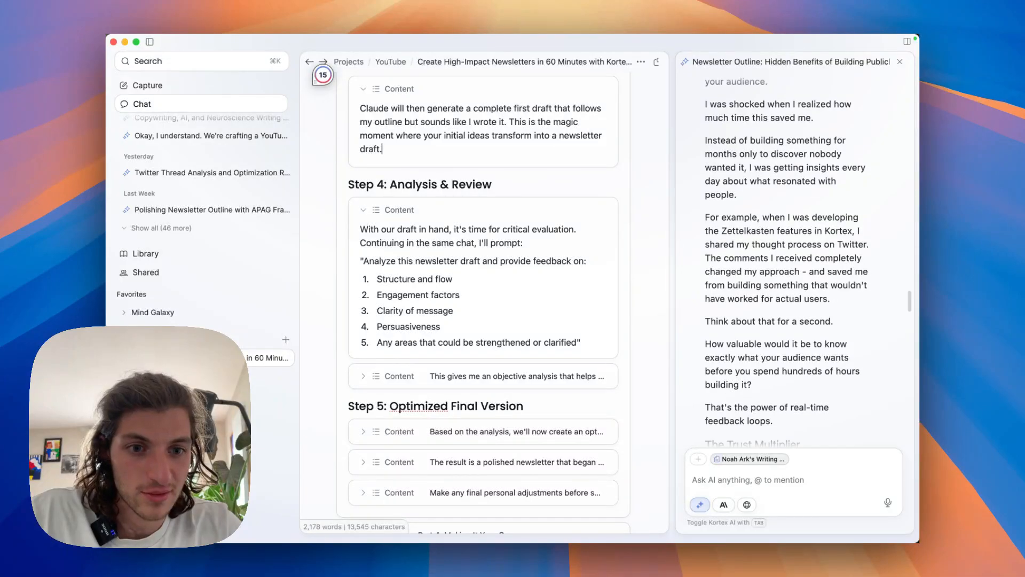
pyautogui.scroll(-10, 786, 260)
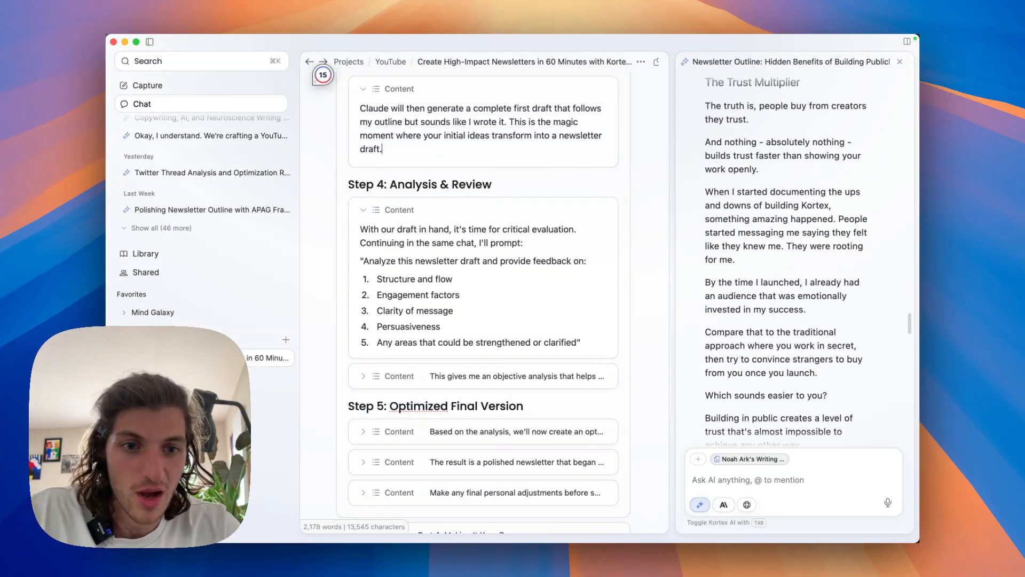
pyautogui.scroll(-15, 787, 260)
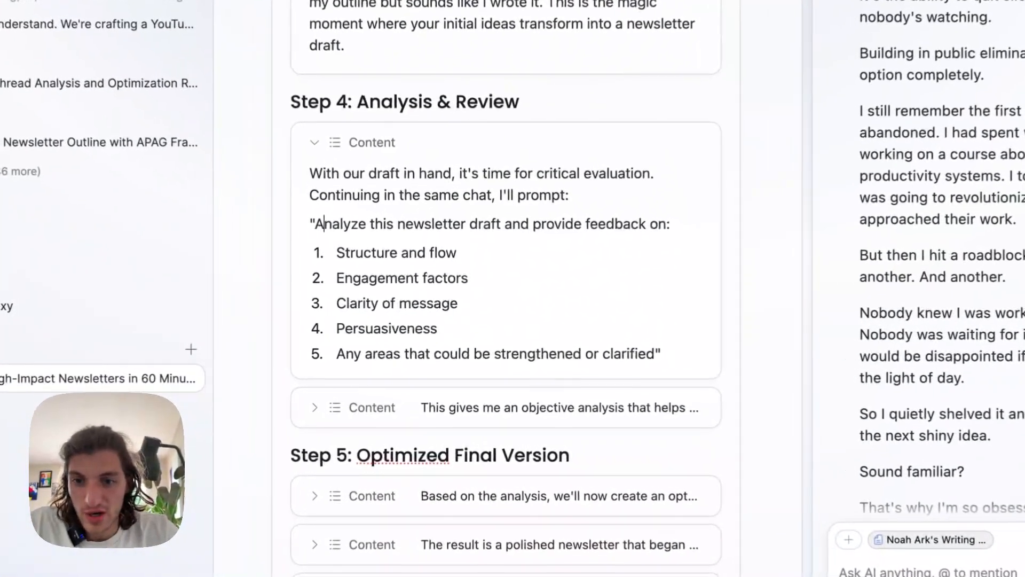
# Copy the Step 4 prompt requesting feedback on structure, engagement, clarity, persuasiveness and areas to strengthen, and submit it in the same AI chat.
pyautogui.click(363, 261)
pyautogui.moveTo(313, 222); pyautogui.dragTo(372, 462)
pyautogui.moveTo(665, 354); pyautogui.dragTo(660, 354)
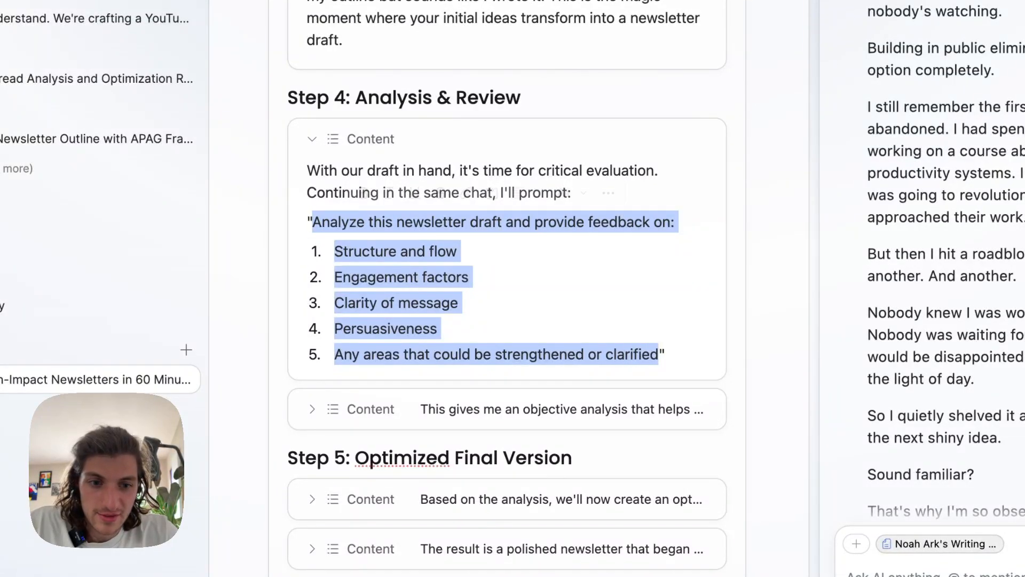
pyautogui.click(934, 573)
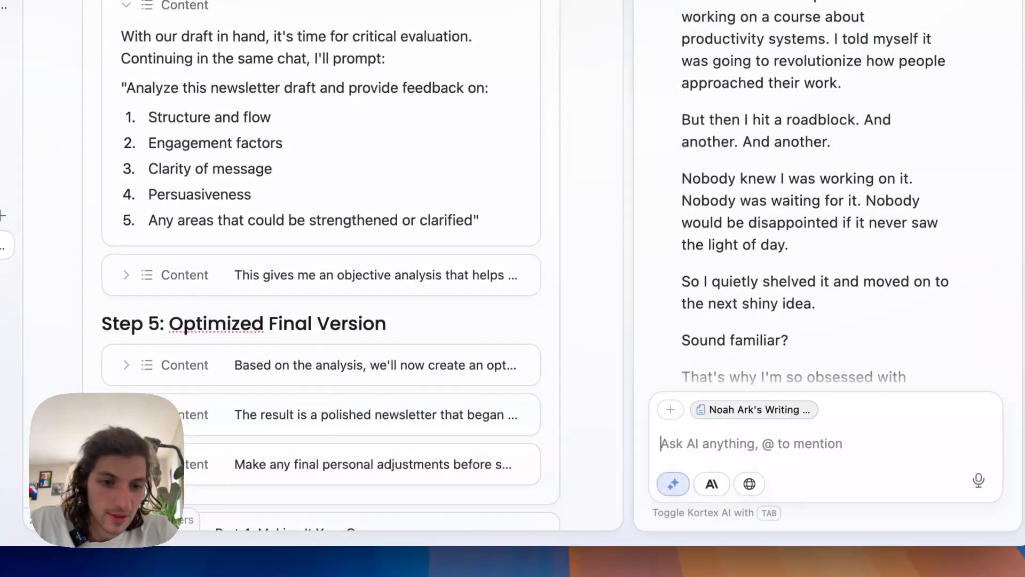
pyautogui.write('Analyze this newsletter draft and provide feedback on: 1. Structure and flow 2. Engagement factors 3. Clarity of message 4. Persuasiveness 5. Any areas that could be strengthened or clarified')
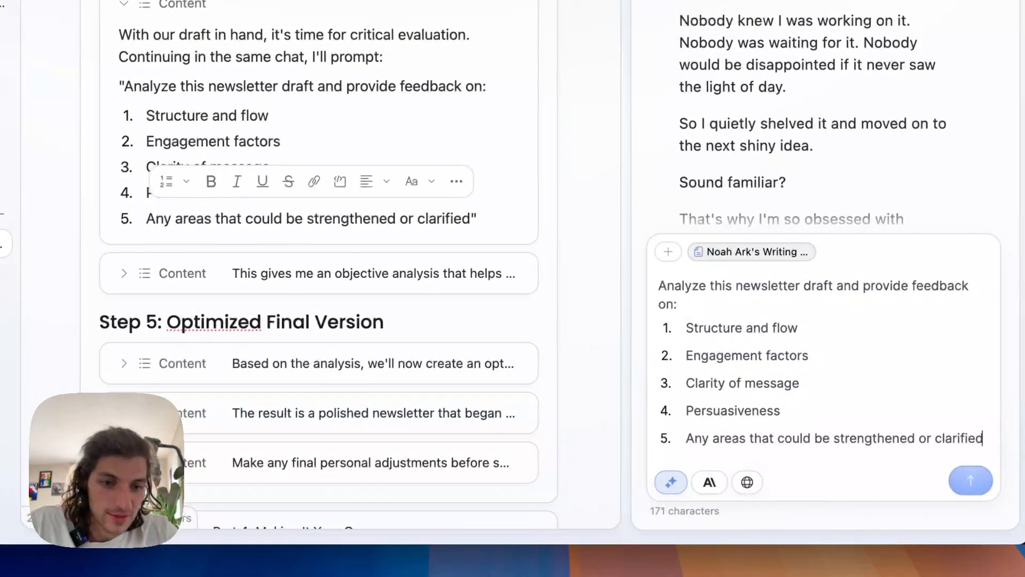
pyautogui.press('Return')
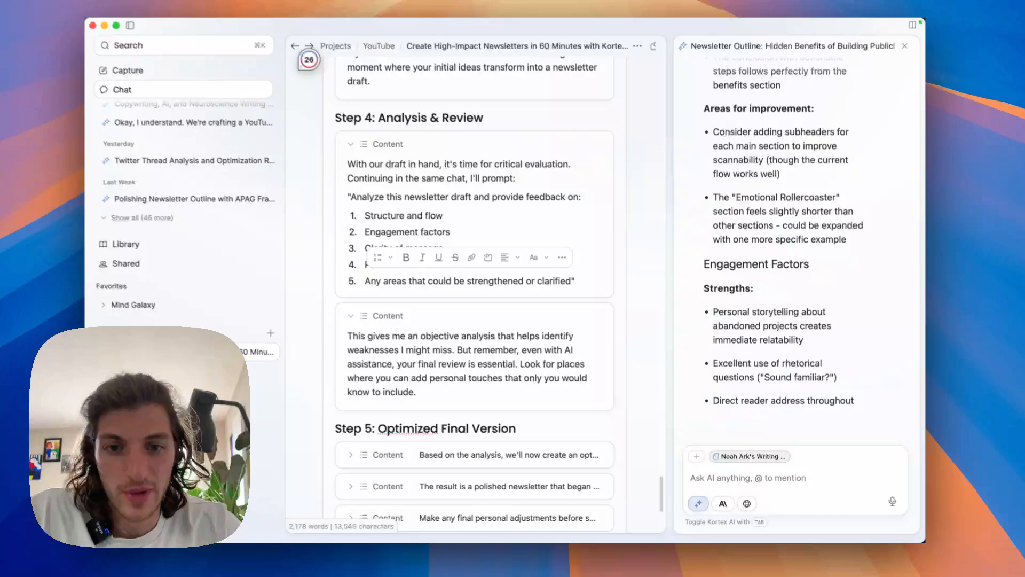
# Review the AI's analysis of the draft, covering the strengths, areas for improvement, suggested changes and overall assessment.
pyautogui.scroll(-2, 474, 288)
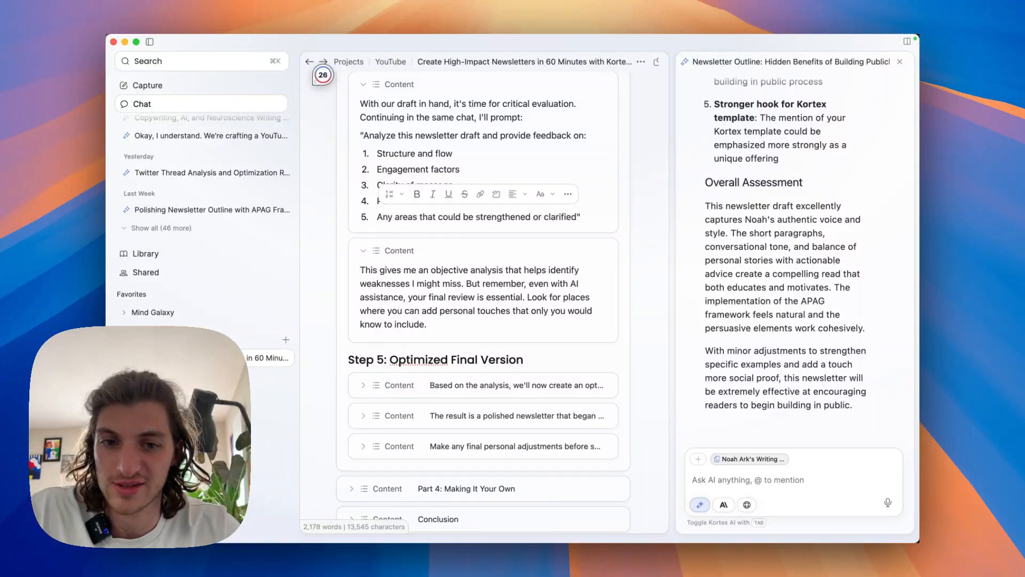
pyautogui.scroll(2, 790, 256)
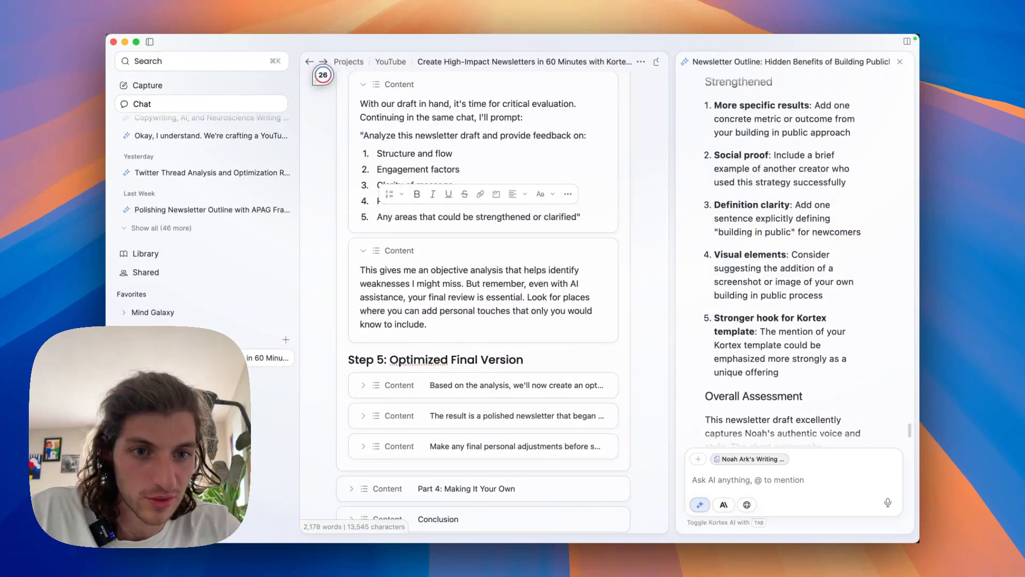
pyautogui.scroll(6, 790, 257)
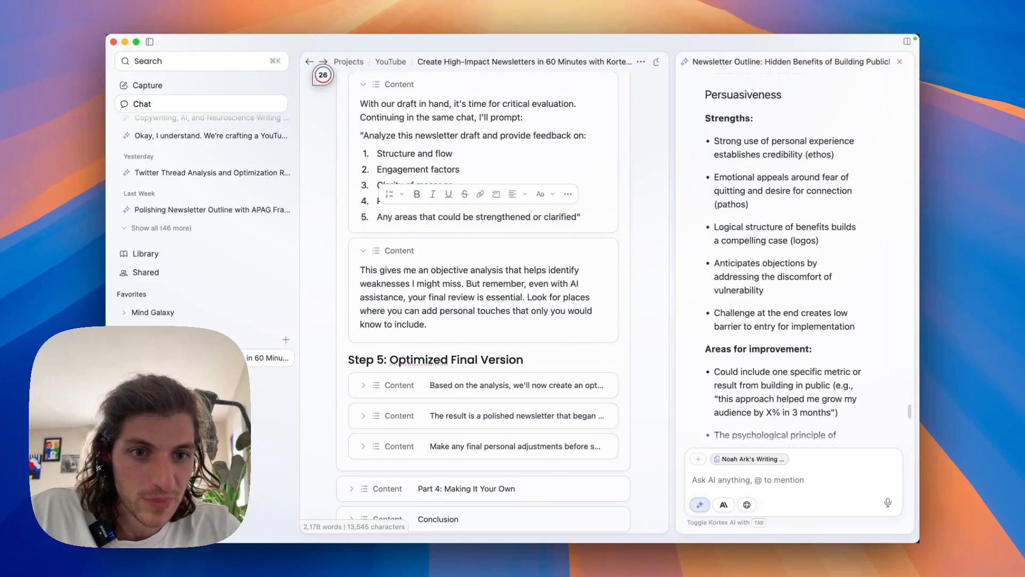
pyautogui.scroll(15, 790, 257)
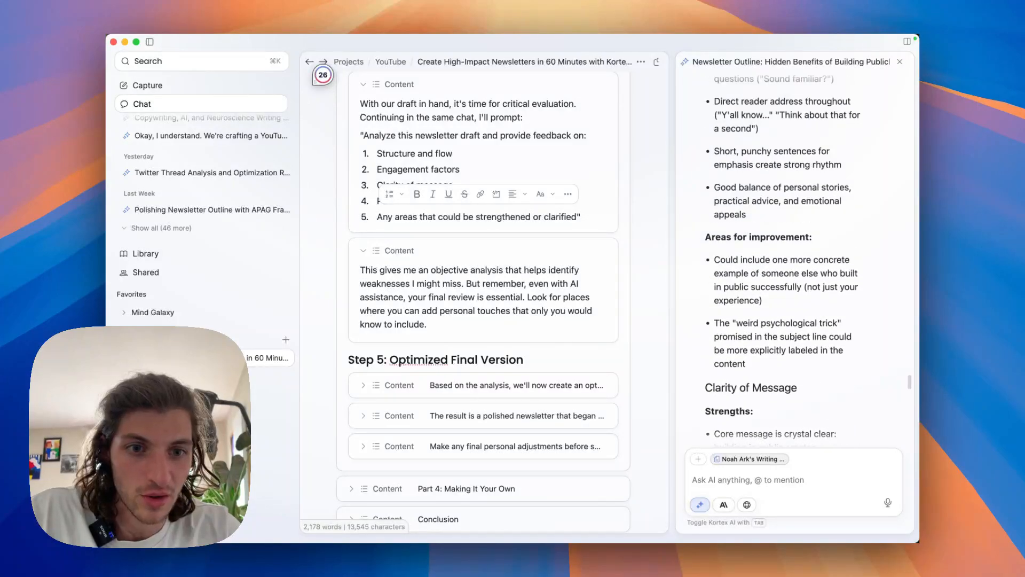
pyautogui.scroll(3, 790, 256)
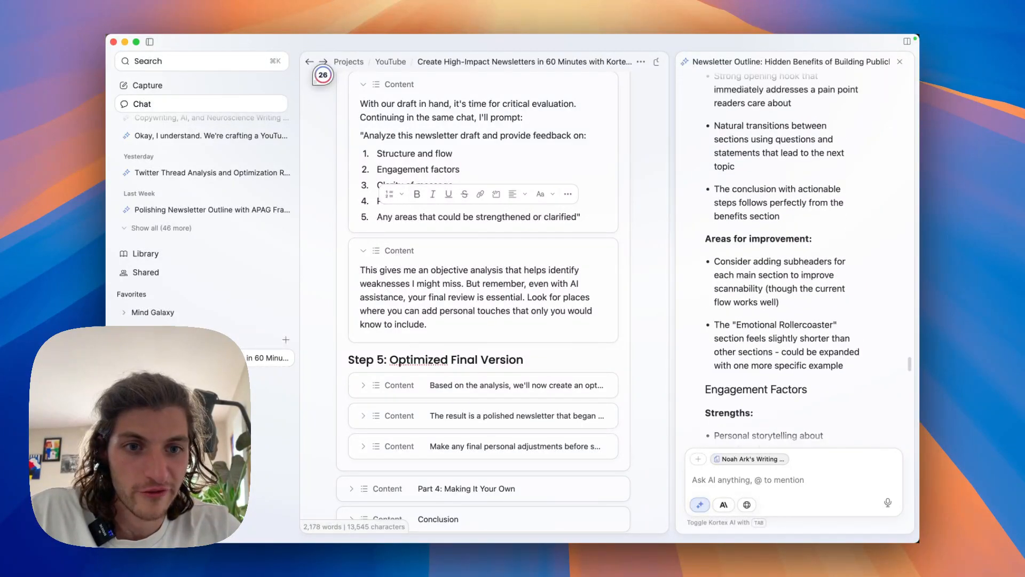
pyautogui.scroll(10, 790, 256)
pyautogui.scroll(-6, 790, 257)
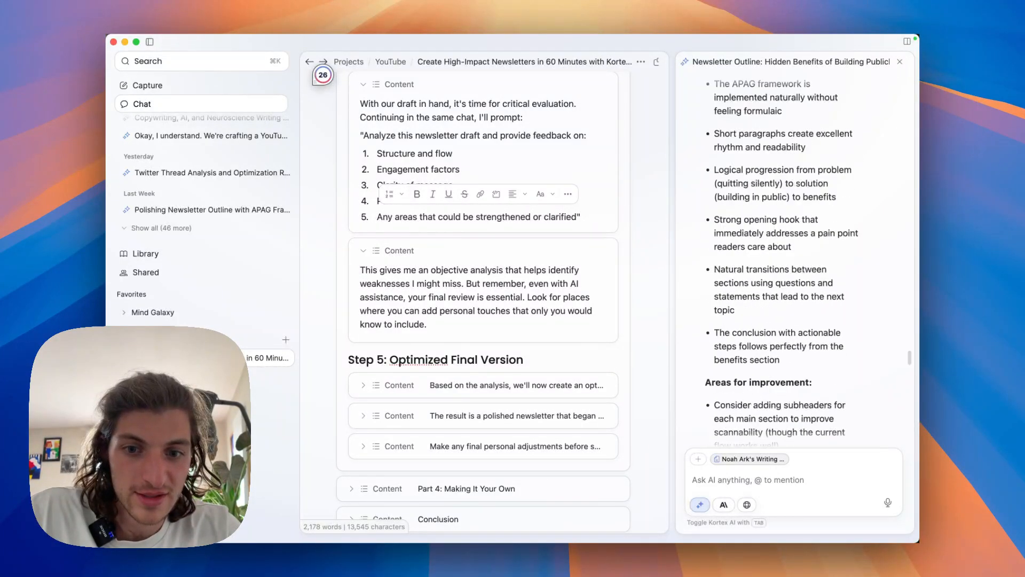
pyautogui.scroll(-10, 790, 256)
pyautogui.scroll(-3, 483, 298)
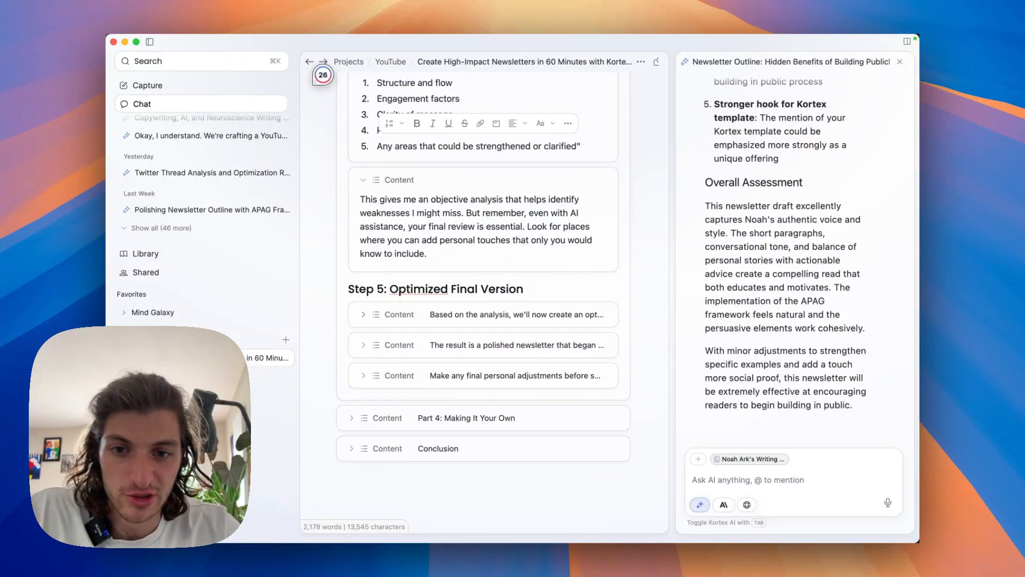
# Expand the first Step 5 note and submit its five-point prompt for an improved newsletter version in the same AI chat.
pyautogui.click(363, 315)
pyautogui.scroll(-4, 483, 299)
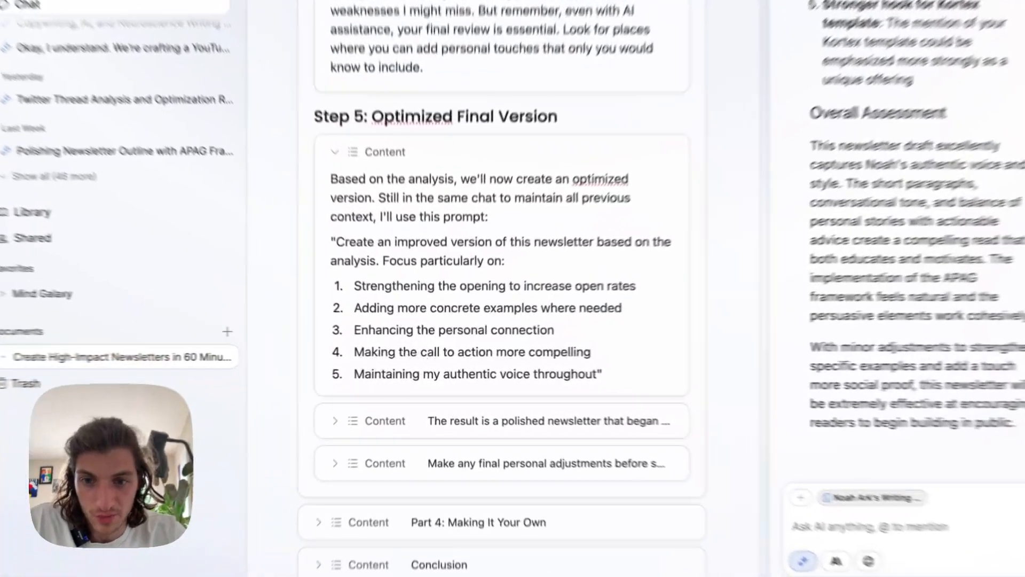
pyautogui.moveTo(364, 275); pyautogui.dragTo(551, 369)
pyautogui.press('super+c')
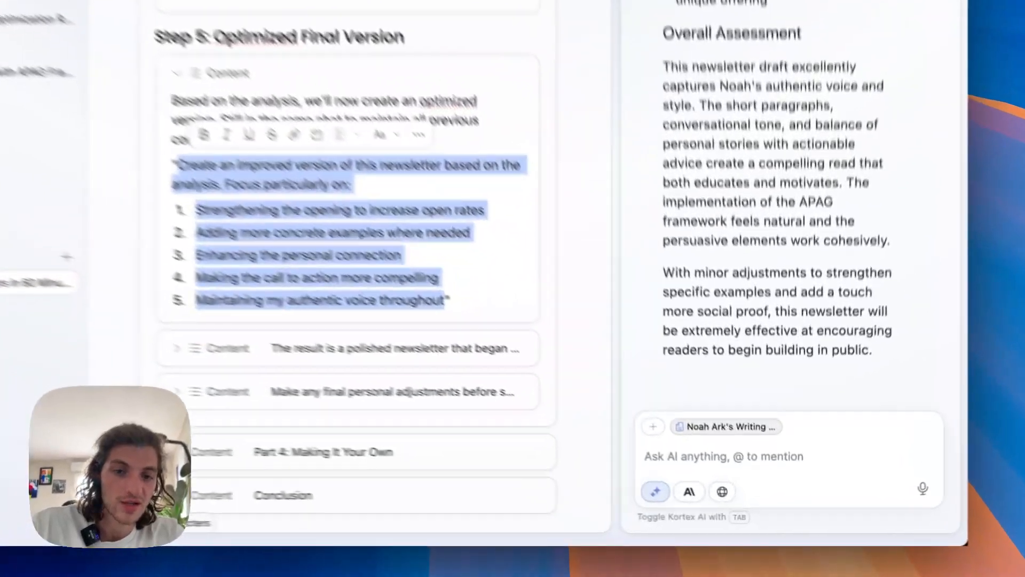
pyautogui.click(747, 479)
pyautogui.press('super+v')
pyautogui.press('Return')
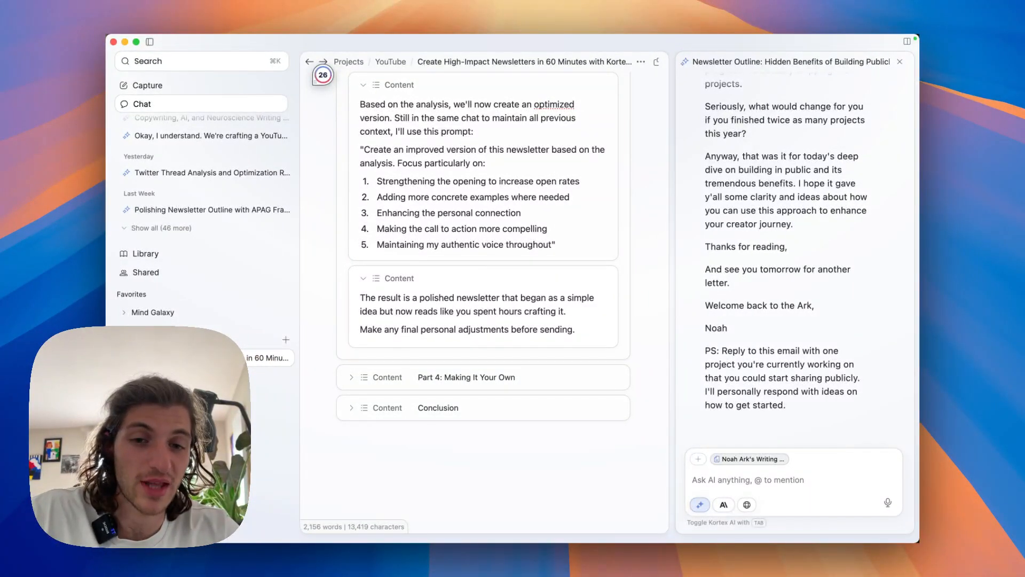
# Expand "Part 4: Making It Your Own" and its first note about the system's flexibility.
pyautogui.scroll(-1, 483, 240)
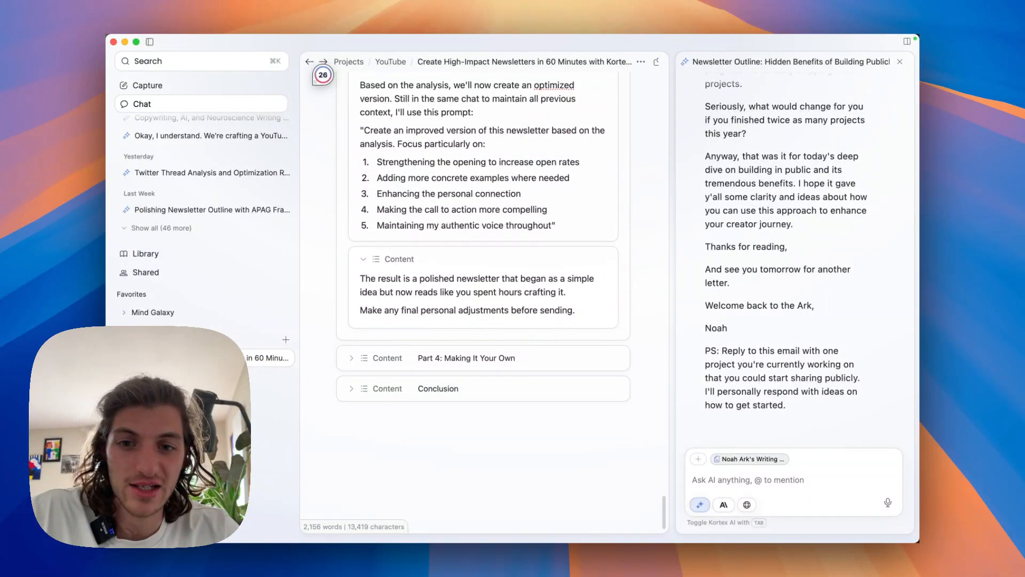
pyautogui.scroll(-1, 483, 241)
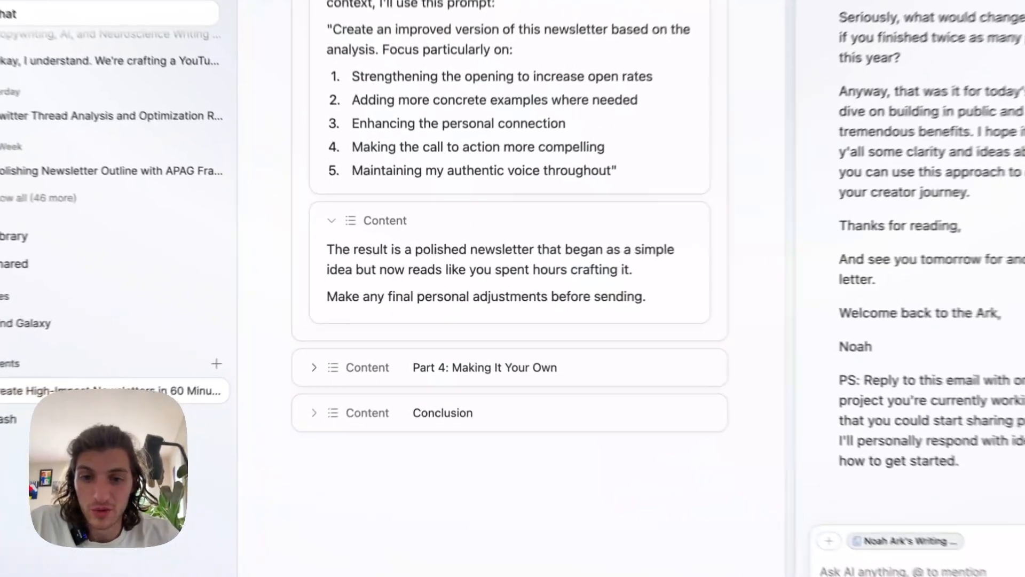
pyautogui.click(351, 342)
pyautogui.scroll(-4, 483, 321)
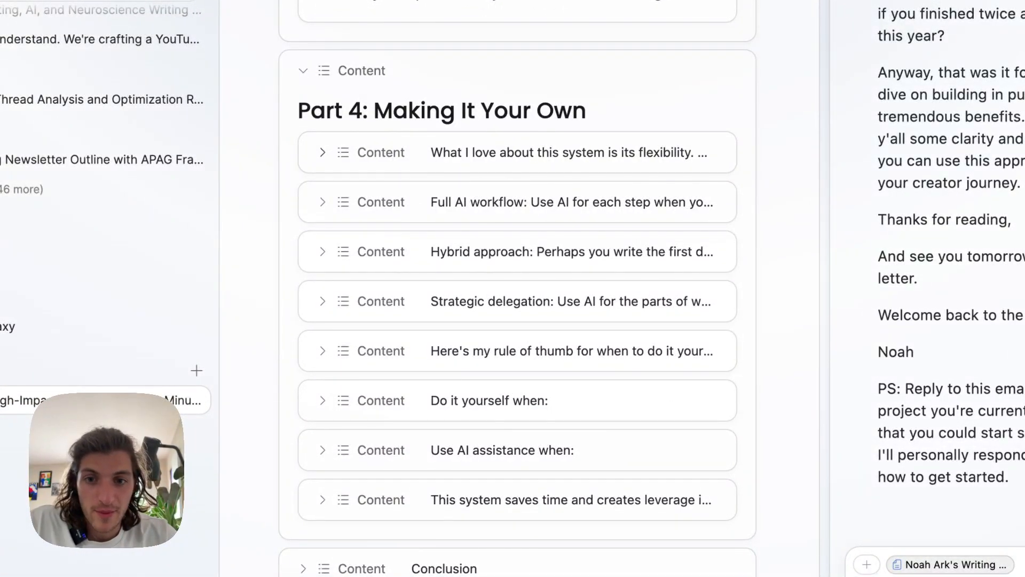
pyautogui.click(322, 153)
pyautogui.scroll(-1, 483, 267)
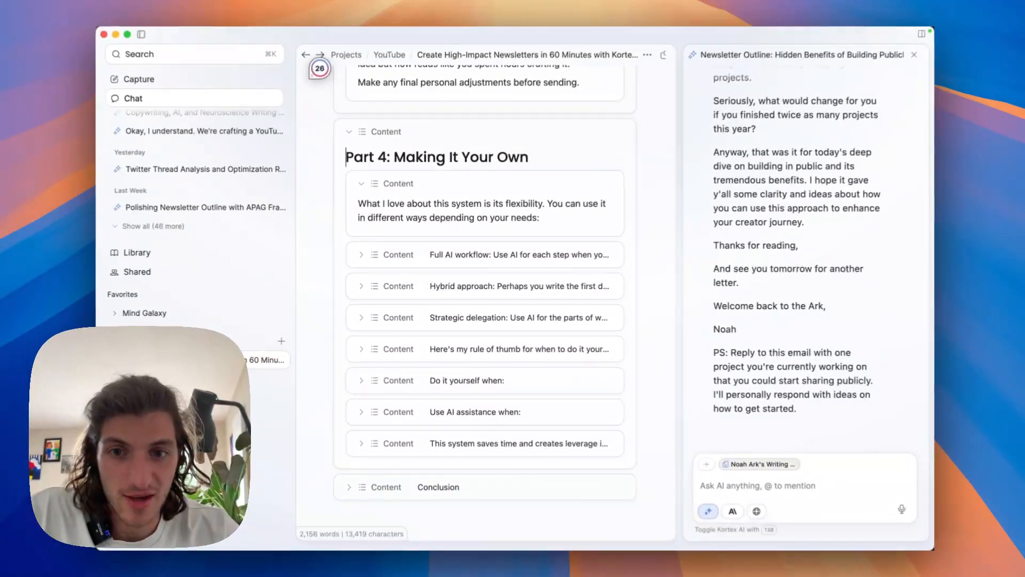
pyautogui.scroll(-1, 485, 298)
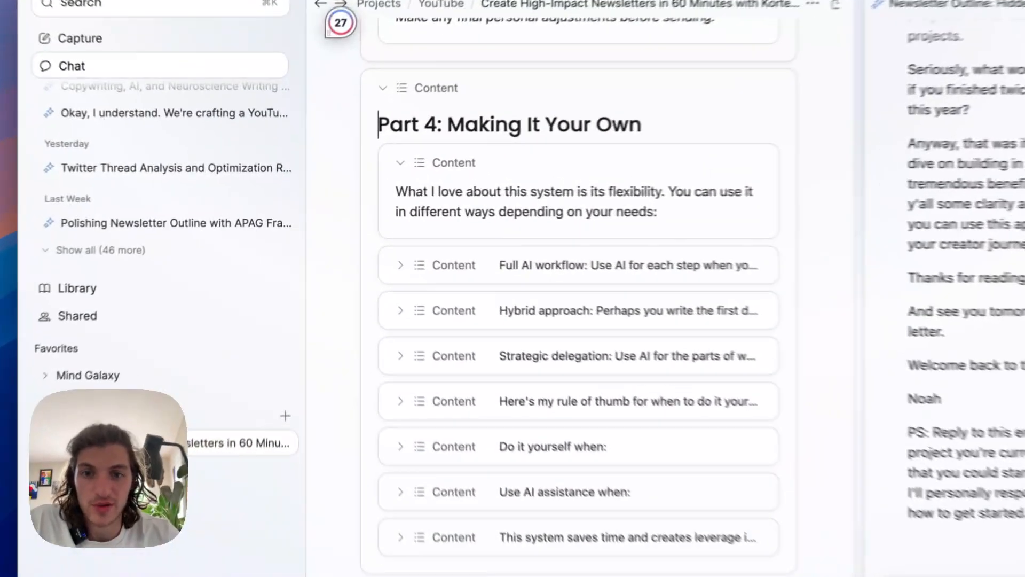
# Expand the Full AI workflow, Hybrid approach and Strategic delegation notes in Part 4 and read them.
pyautogui.click(363, 238)
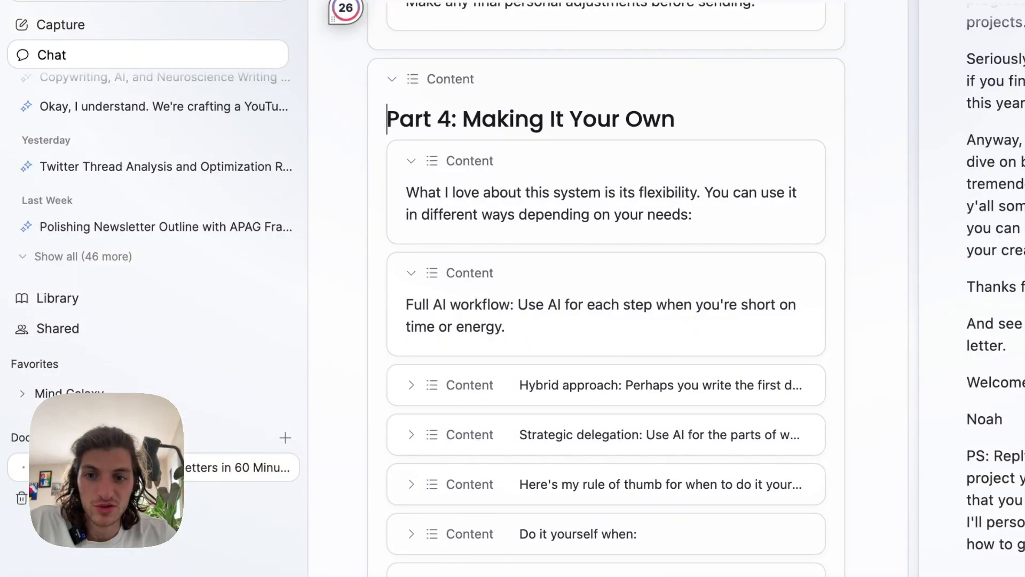
pyautogui.scroll(-3, 606, 299)
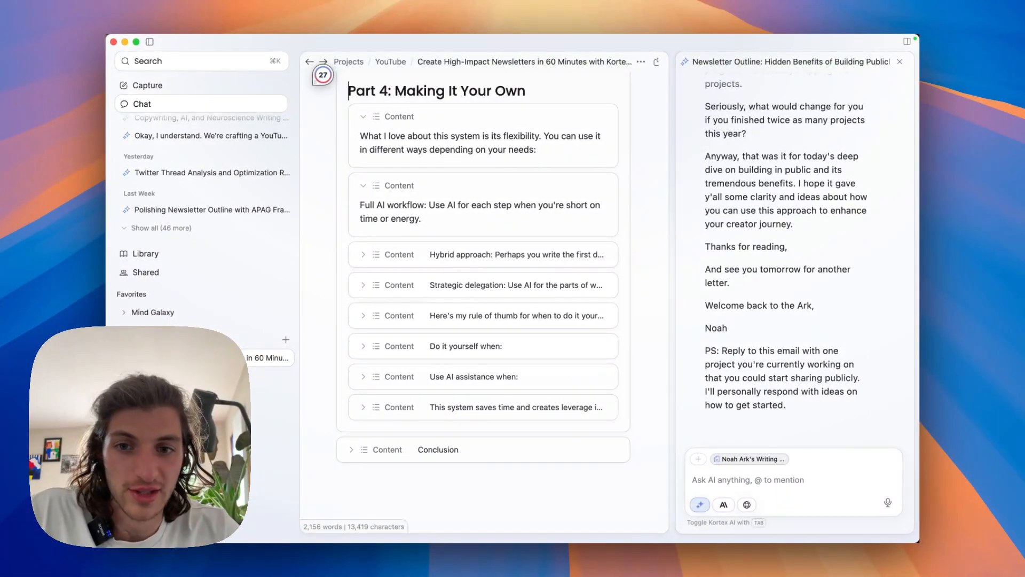
pyautogui.click(363, 254)
pyautogui.scroll(-1, 483, 299)
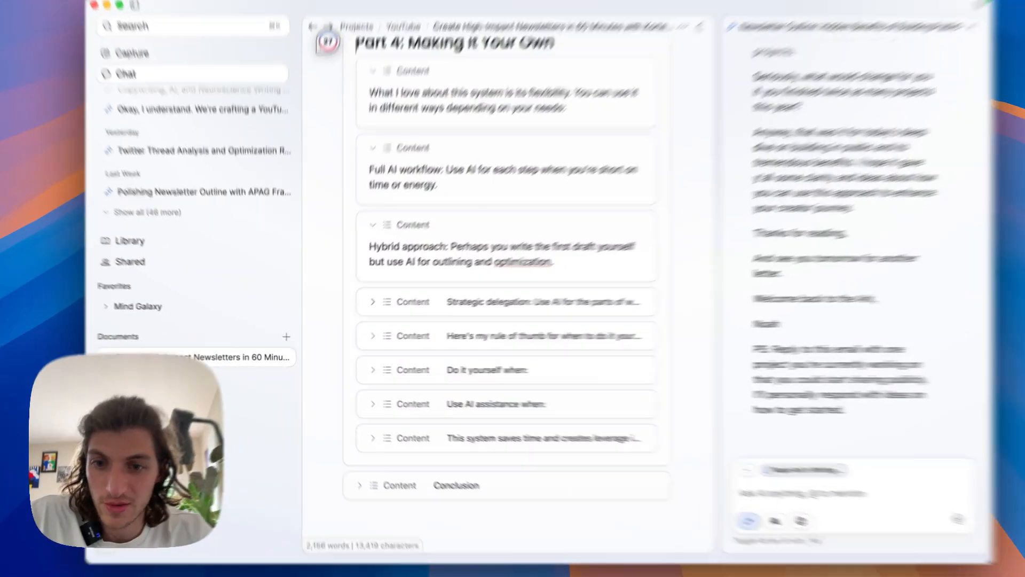
pyautogui.click(363, 308)
pyautogui.scroll(-1, 483, 308)
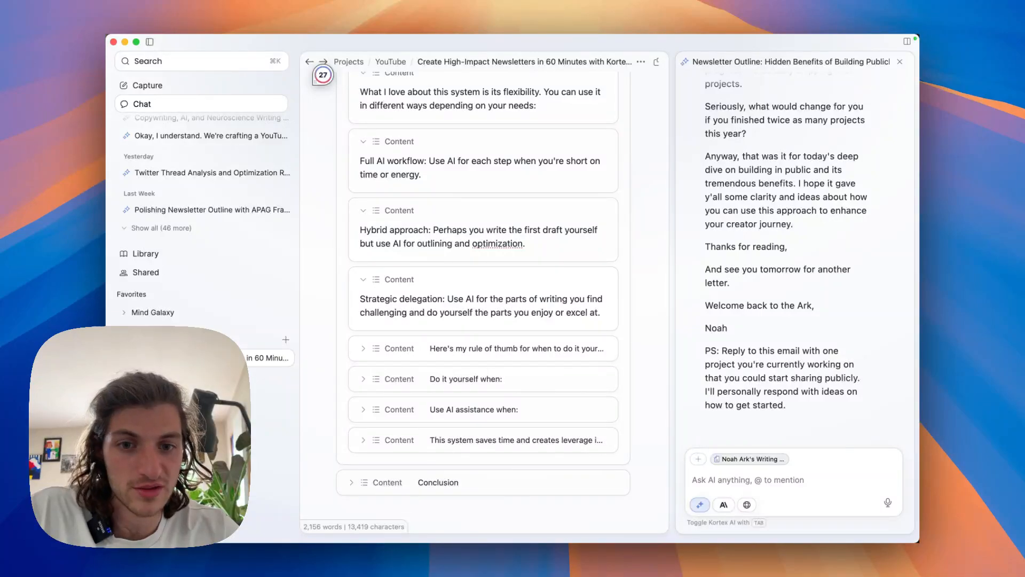
# Expand the Part 4 rule-of-thumb note and the "Do it yourself when:" note and read their criteria.
pyautogui.scroll(-1, 483, 294)
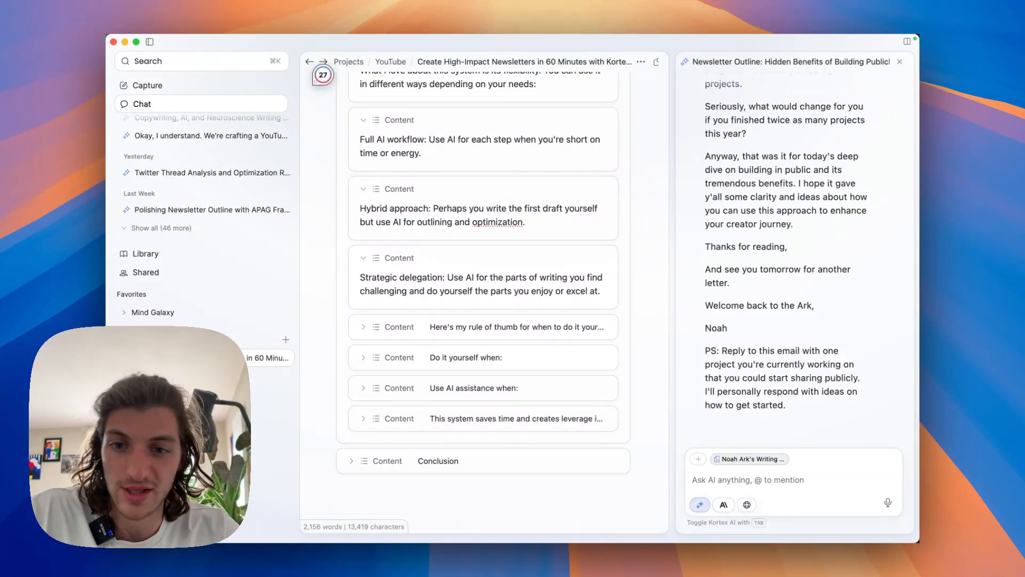
pyautogui.click(363, 327)
pyautogui.scroll(-1, 483, 299)
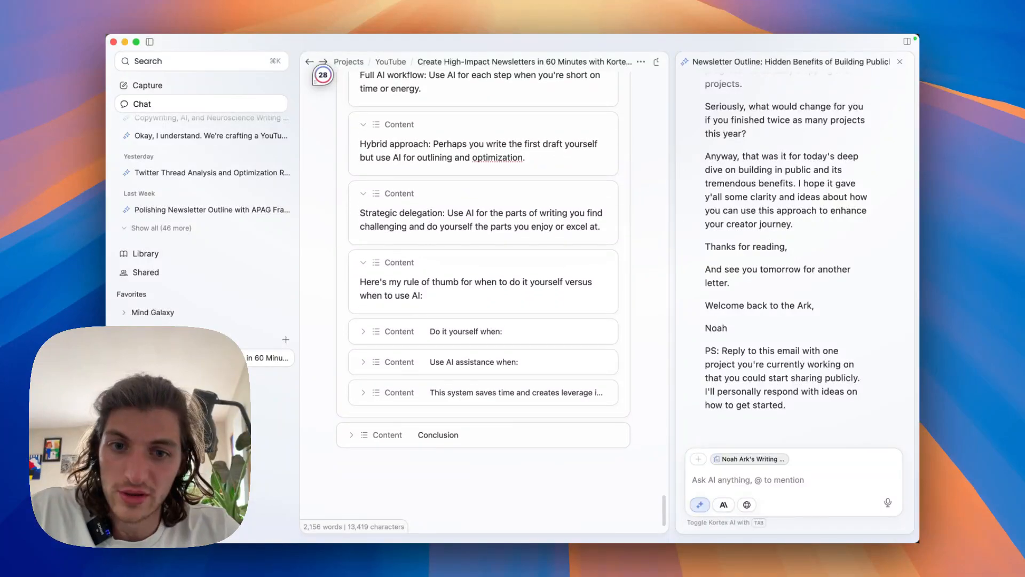
pyautogui.scroll(-1, 483, 299)
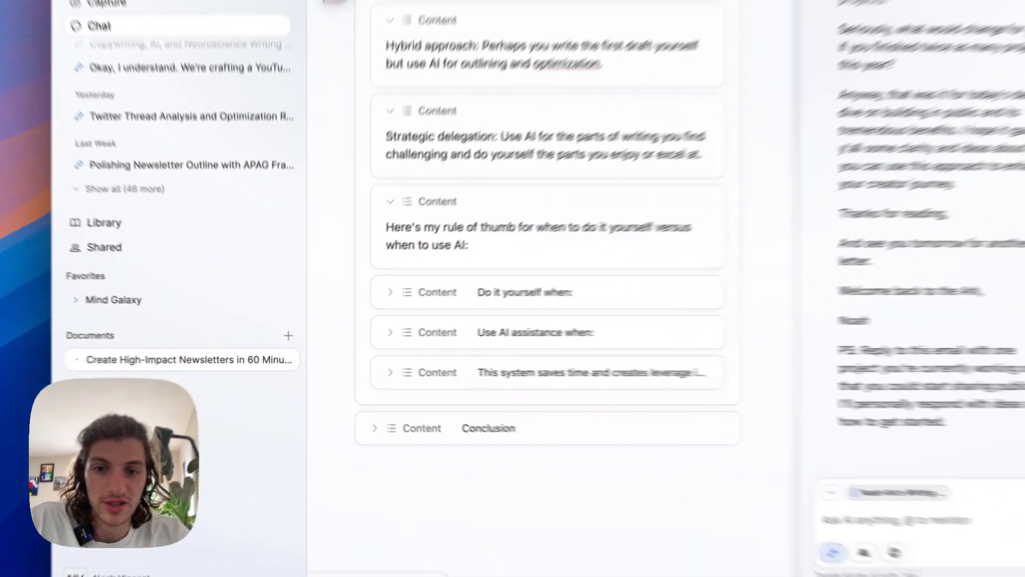
pyautogui.click(390, 292)
pyautogui.click(391, 292)
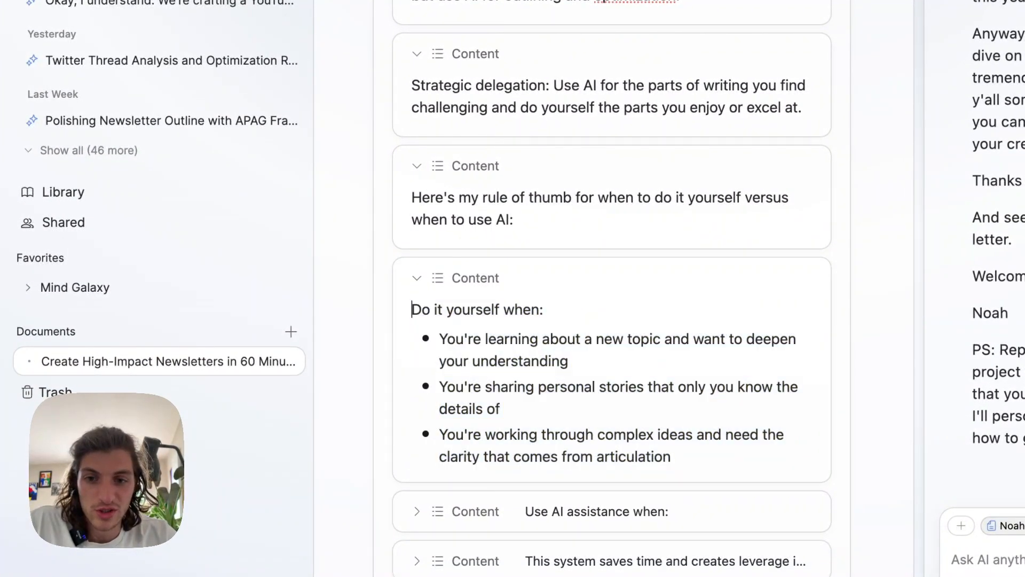
pyautogui.scroll(-3, 611, 288)
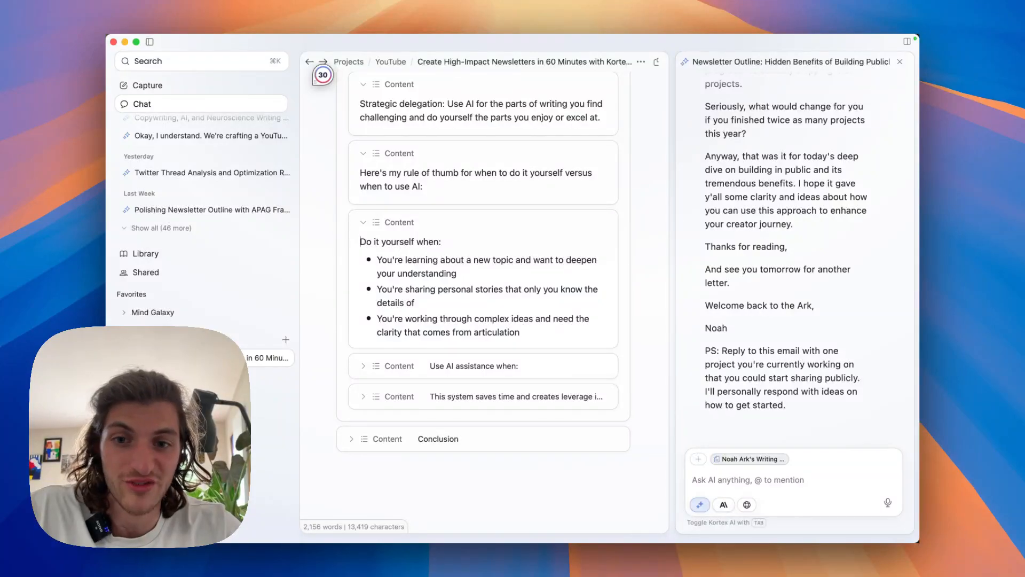
pyautogui.scroll(-1, 483, 262)
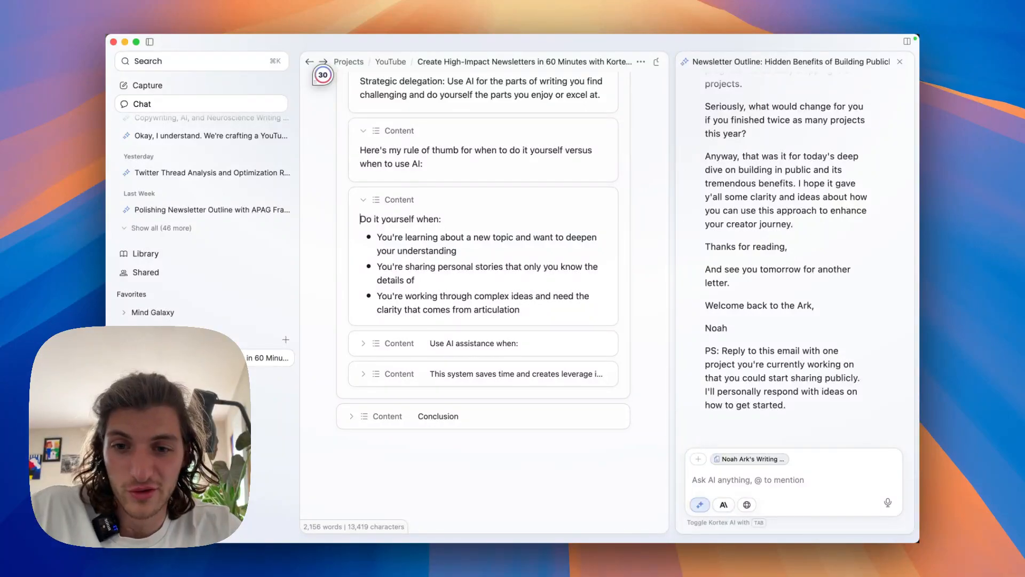
pyautogui.scroll(1, 484, 299)
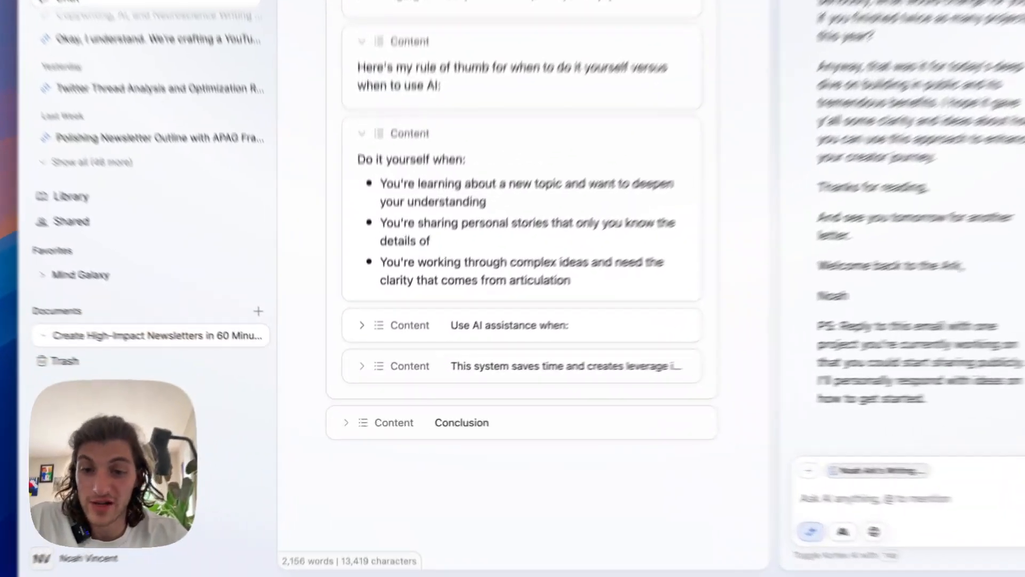
# Expand the "Use AI assistance when:" note and the closing Part 4 note on saving time and creating leverage.
pyautogui.click(363, 350)
pyautogui.scroll(-2, 484, 299)
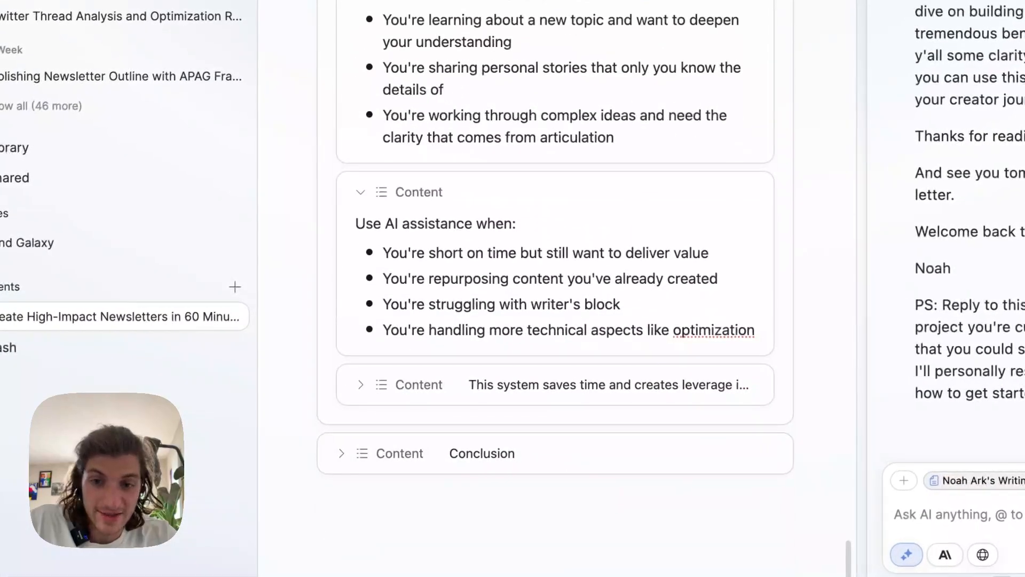
pyautogui.scroll(-1, 555, 240)
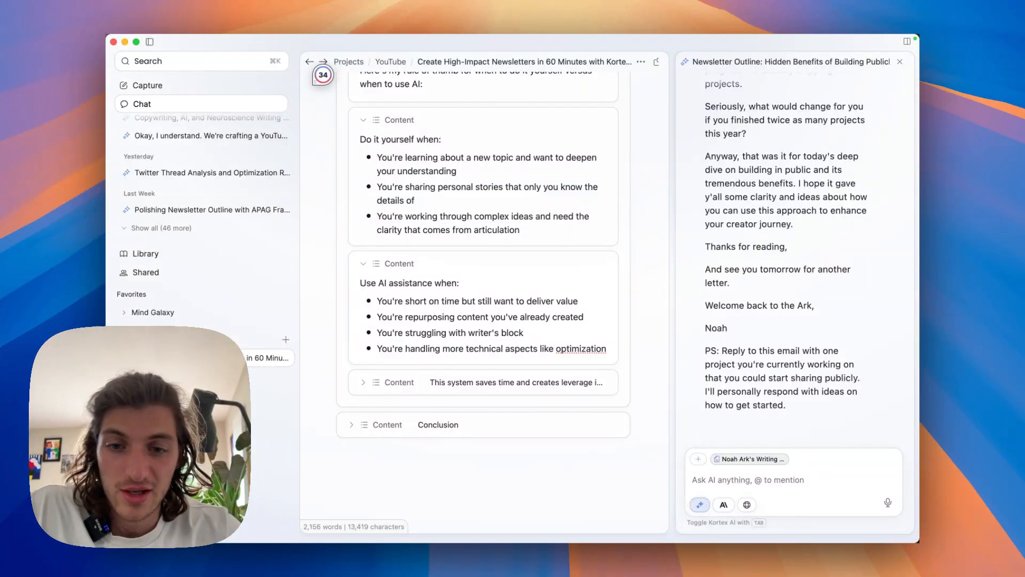
pyautogui.scroll(-1, 483, 299)
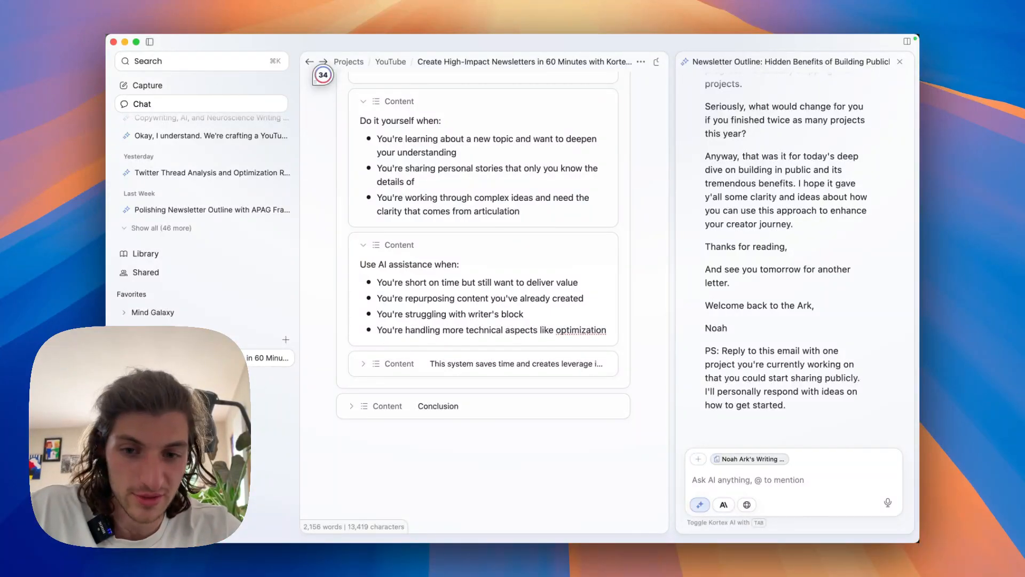
pyautogui.click(363, 364)
pyautogui.scroll(-2, 363, 363)
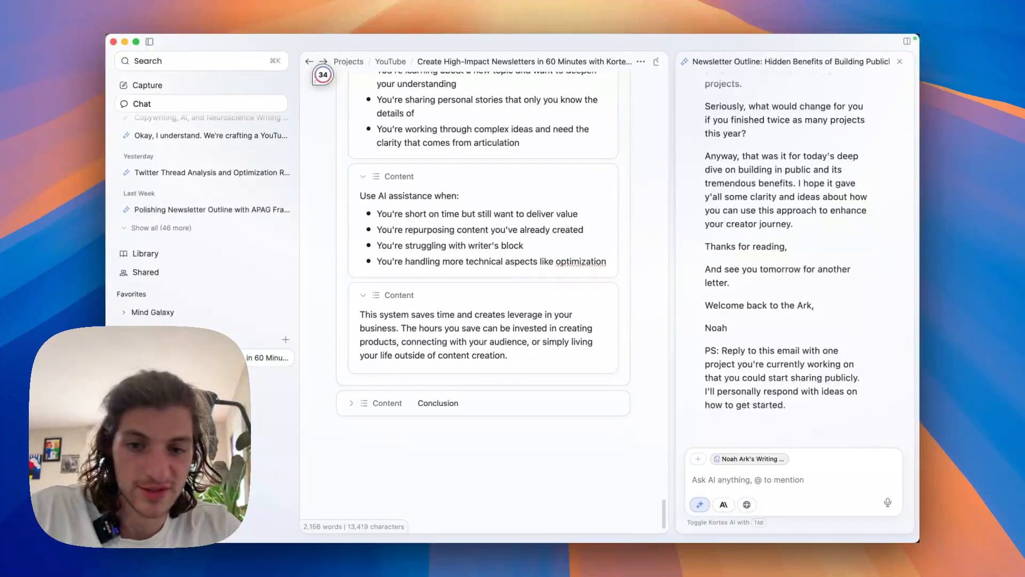
pyautogui.scroll(-1, 483, 241)
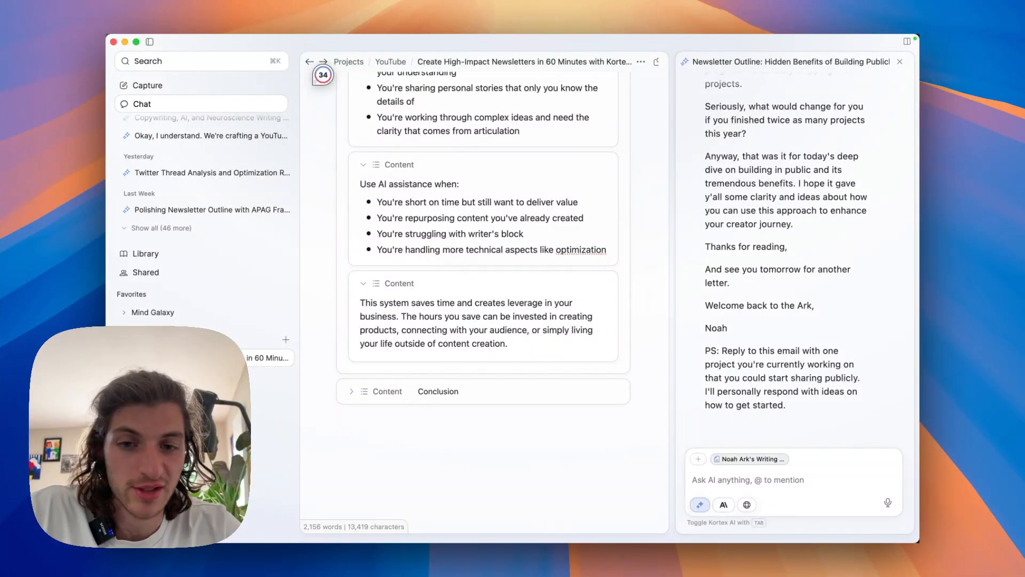
pyautogui.scroll(-2, 483, 299)
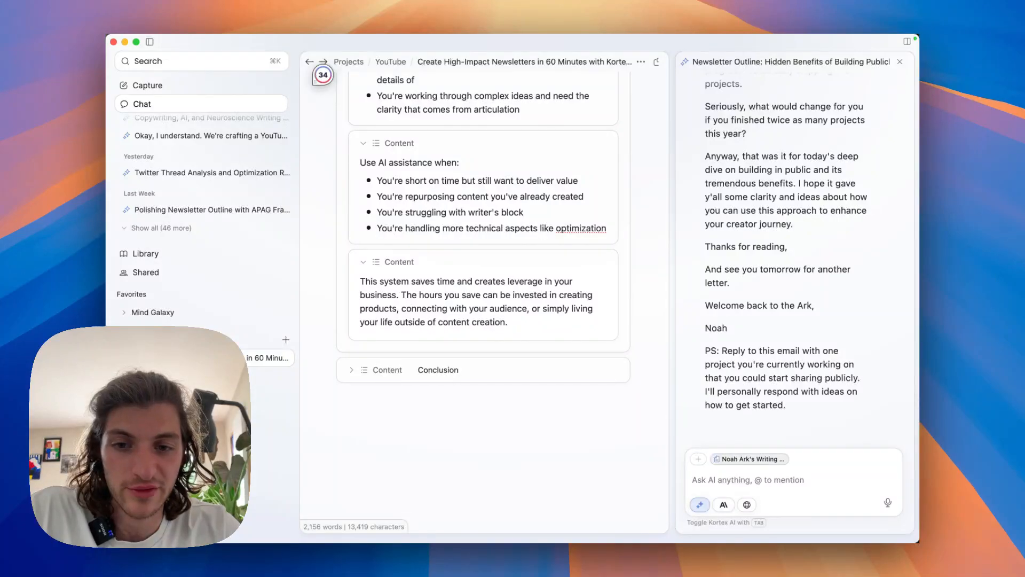
pyautogui.scroll(-2, 484, 299)
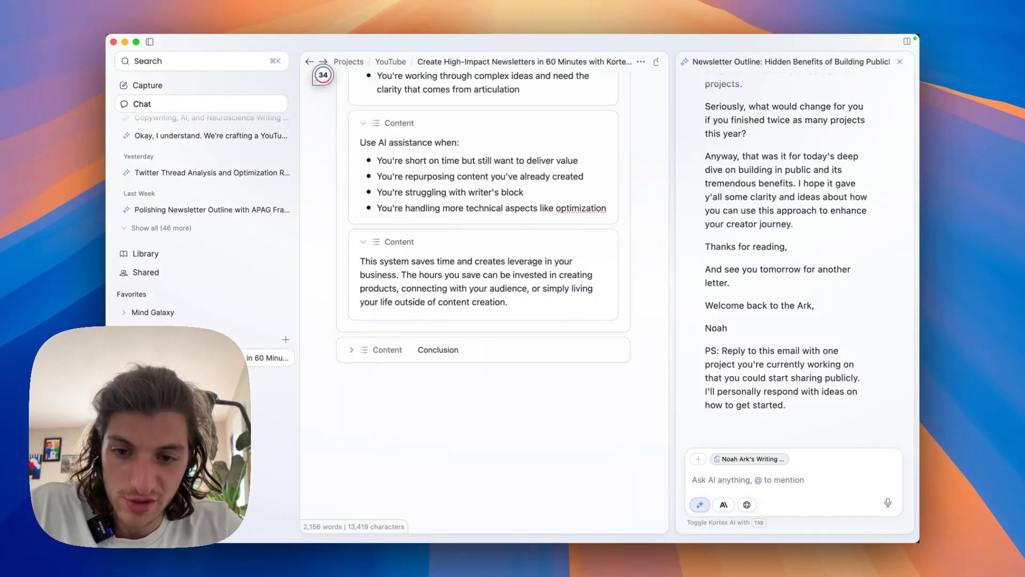
# Expand the Conclusion section and its "Let's recap what we've covered:" note.
pyautogui.click(351, 350)
pyautogui.scroll(-5, 483, 320)
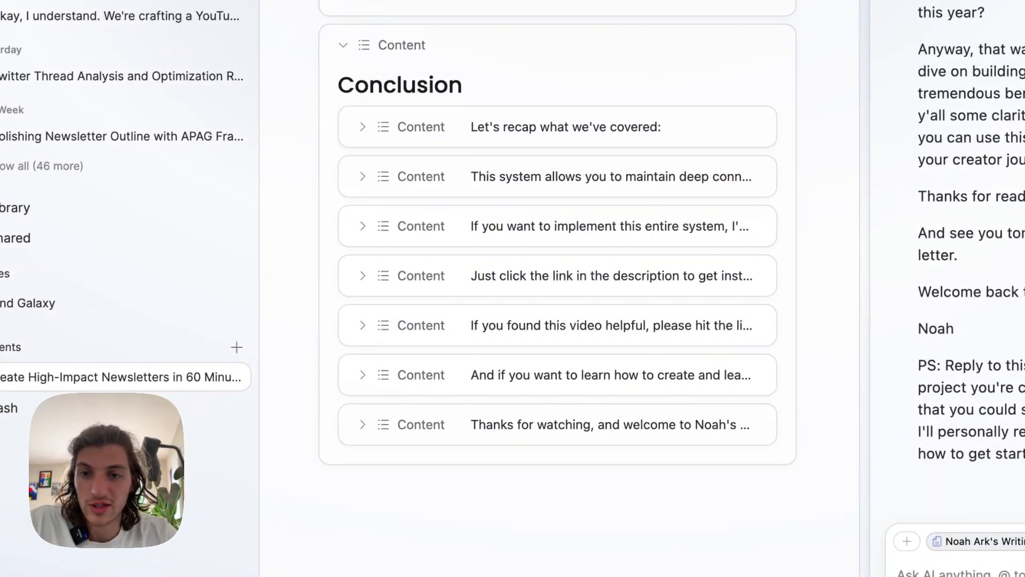
pyautogui.click(363, 127)
pyautogui.scroll(-2, 557, 267)
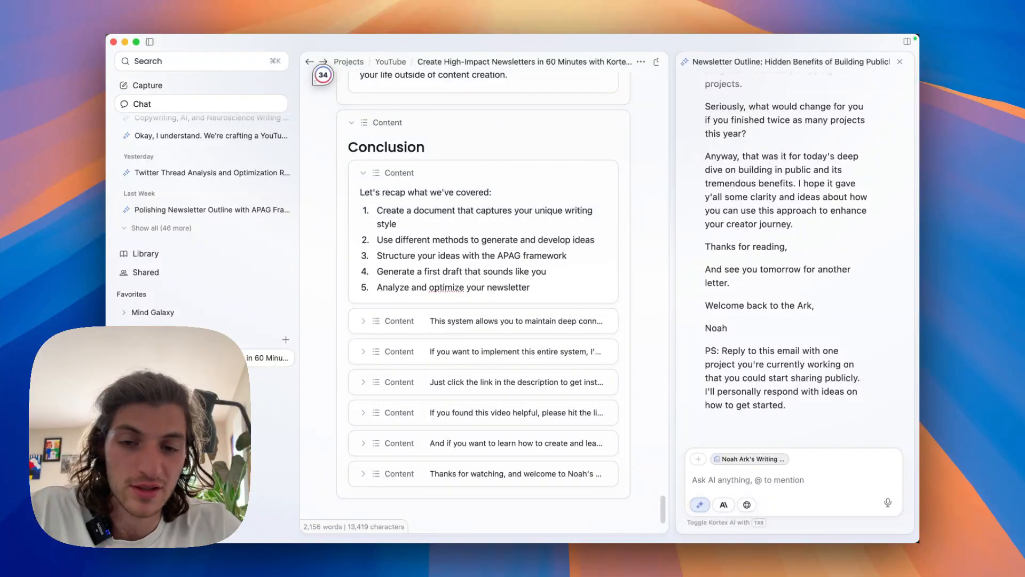
# Expand the Conclusion notes on maintaining deep audience connections and on implementing the entire system, and read them.
pyautogui.click(363, 321)
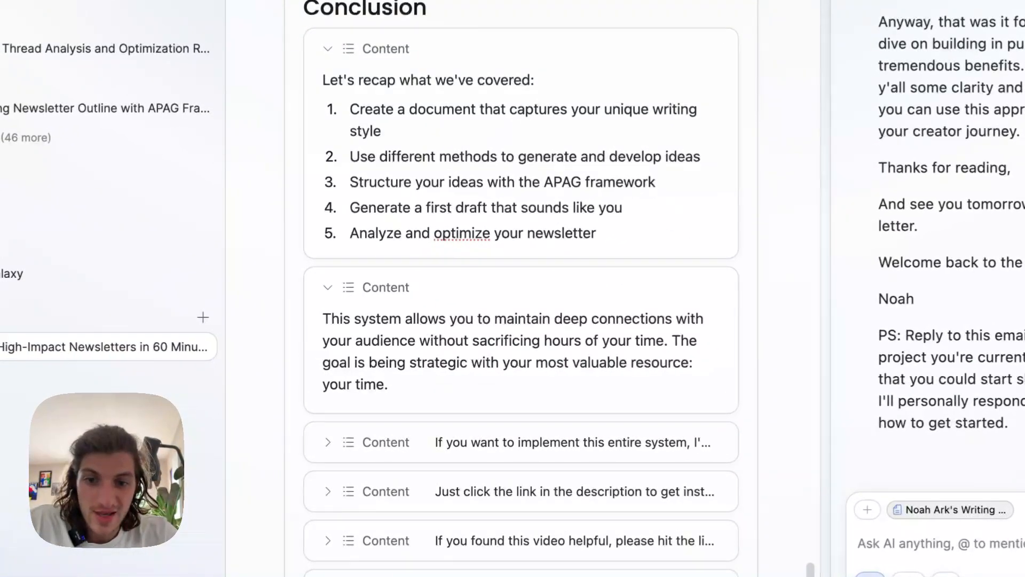
pyautogui.scroll(-3, 520, 288)
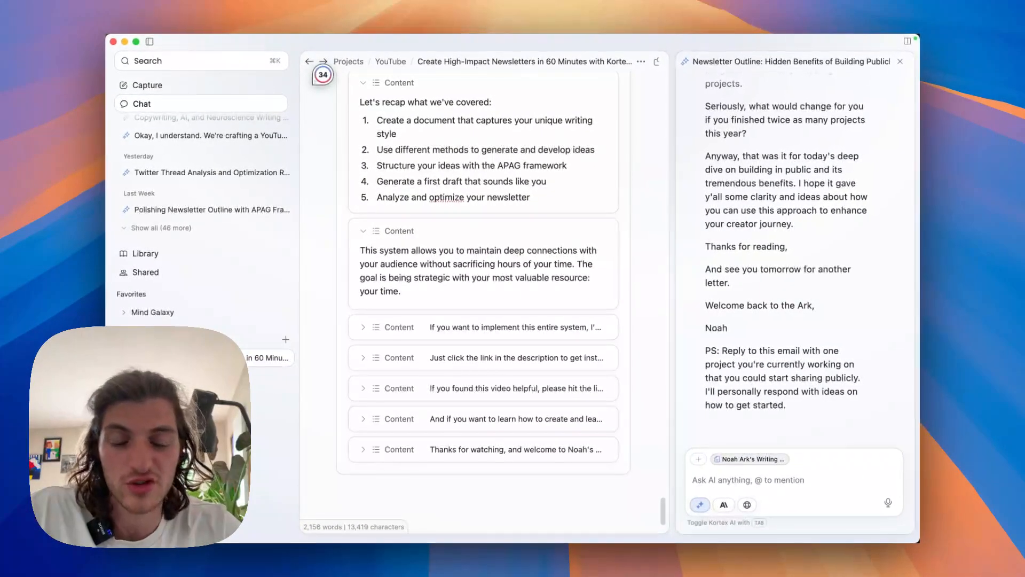
pyautogui.scroll(-1, 483, 267)
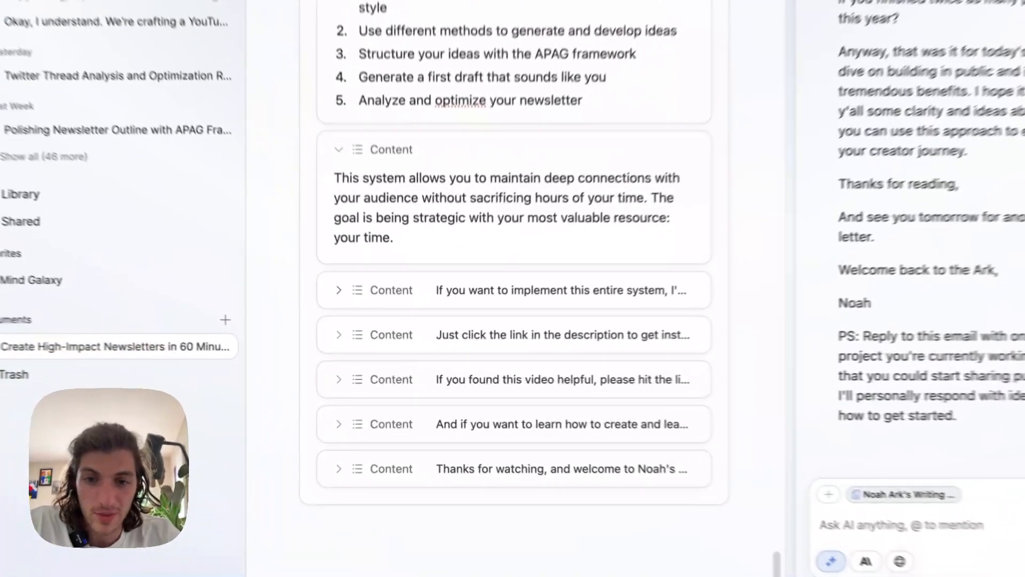
pyautogui.click(363, 319)
pyautogui.scroll(-1, 483, 299)
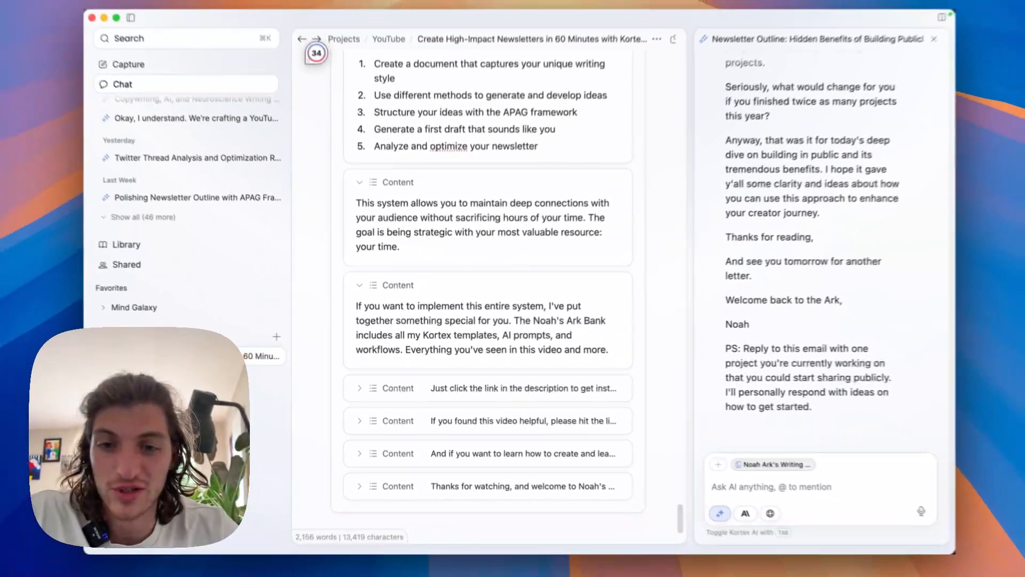
pyautogui.scroll(-1, 483, 299)
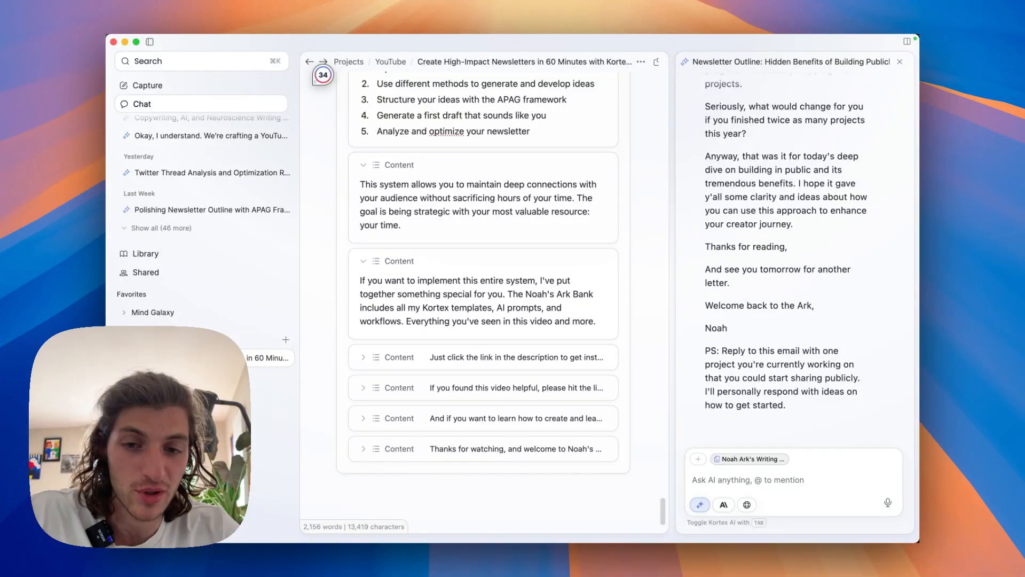
pyautogui.scroll(-1, 483, 266)
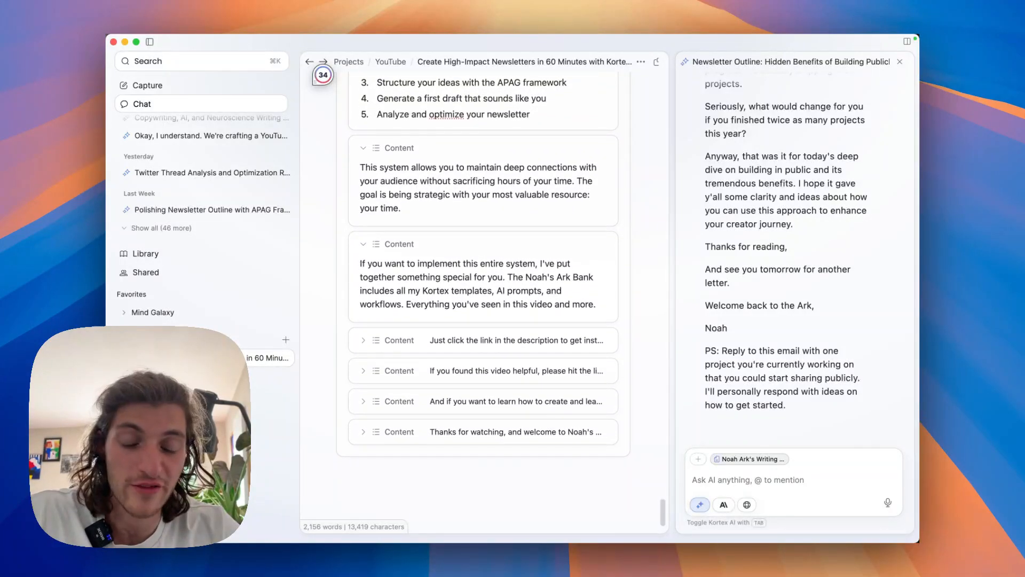
pyautogui.scroll(-1, 483, 267)
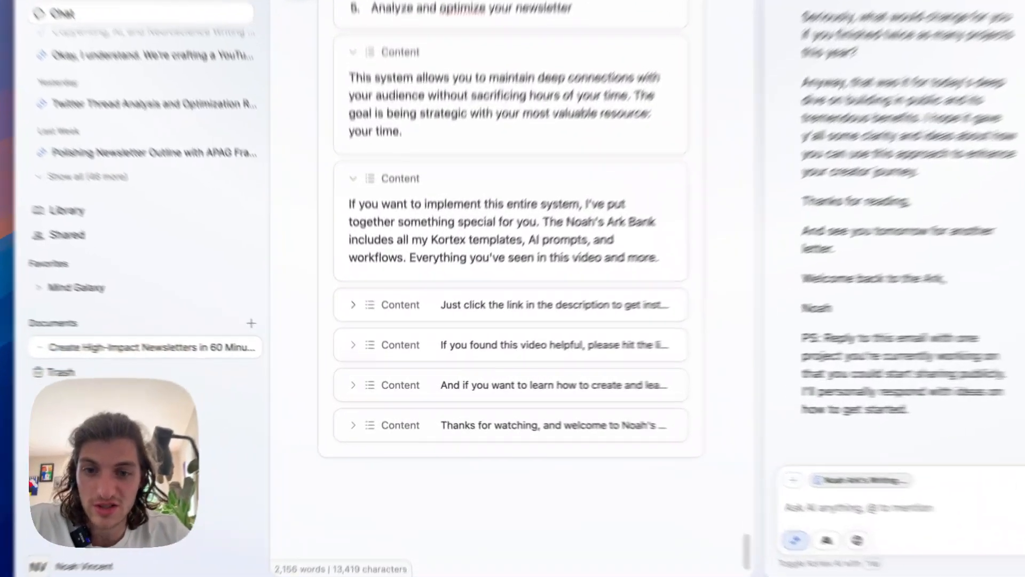
# Expand the Conclusion notes about the link in the description and about liking, subscribing and commenting.
pyautogui.click(353, 305)
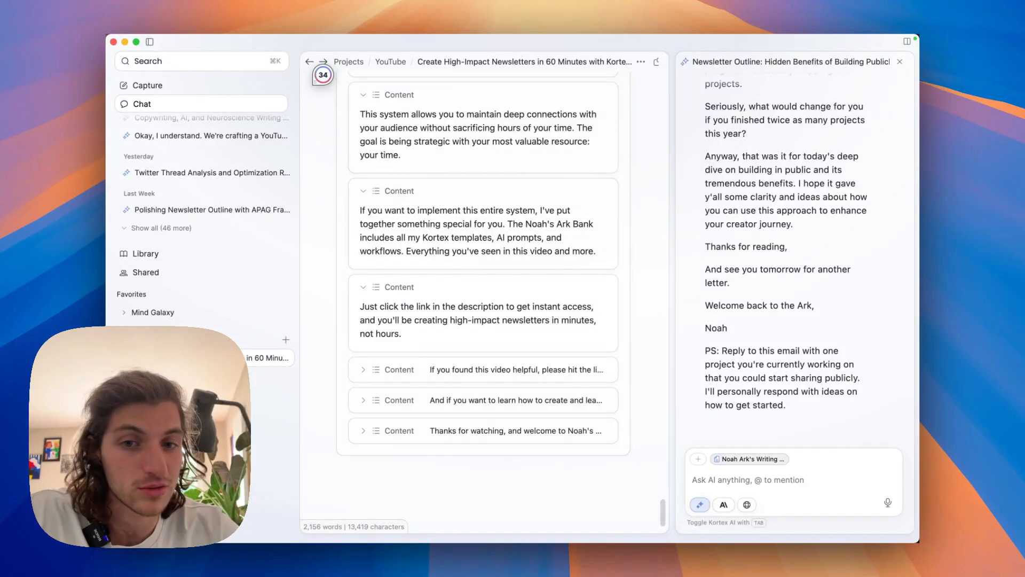
pyautogui.scroll(-1, 484, 256)
pyautogui.scroll(-1, 363, 343)
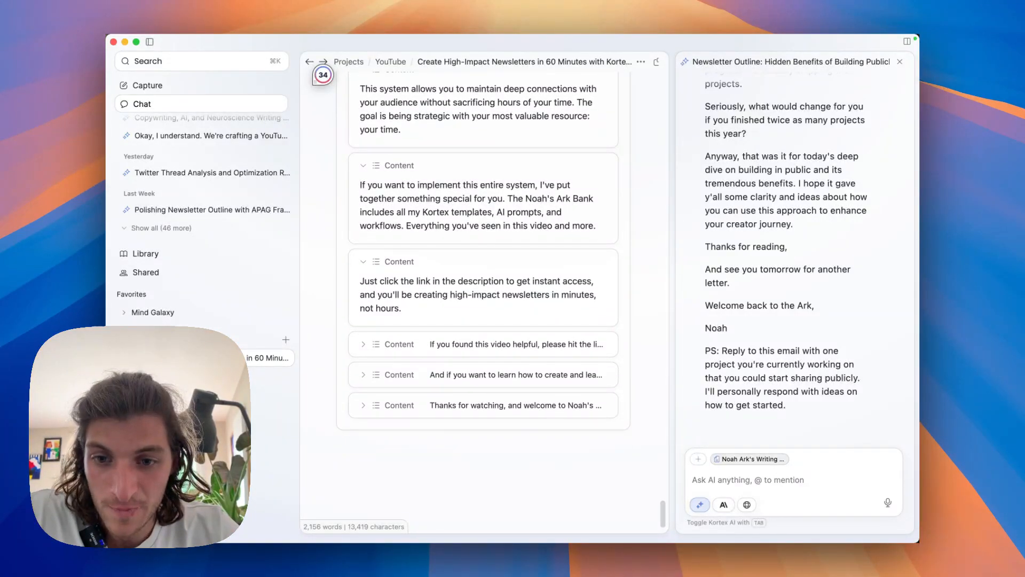
pyautogui.click(363, 343)
pyautogui.scroll(-1, 363, 343)
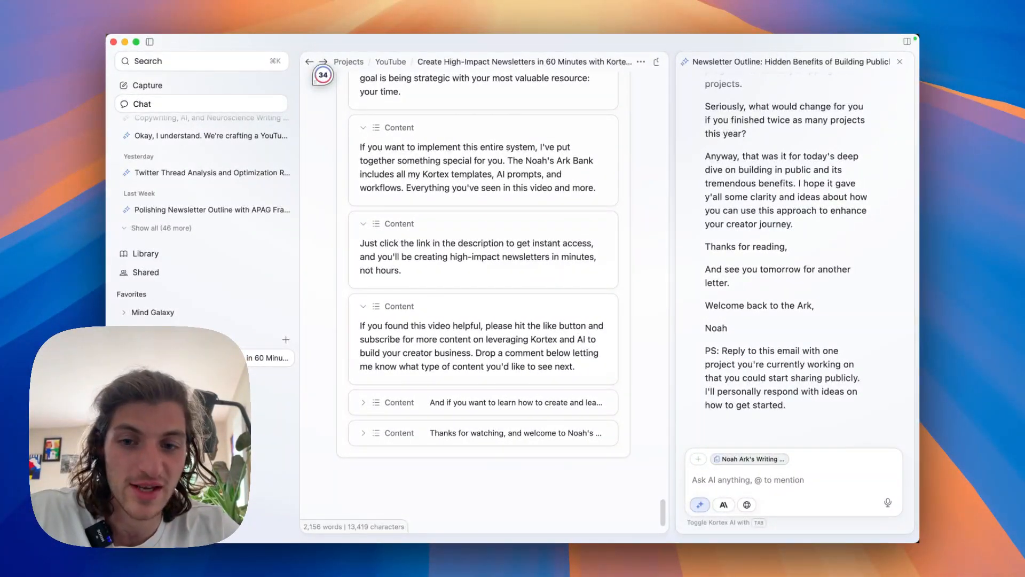
pyautogui.scroll(-1, 483, 267)
pyautogui.scroll(-1, 483, 262)
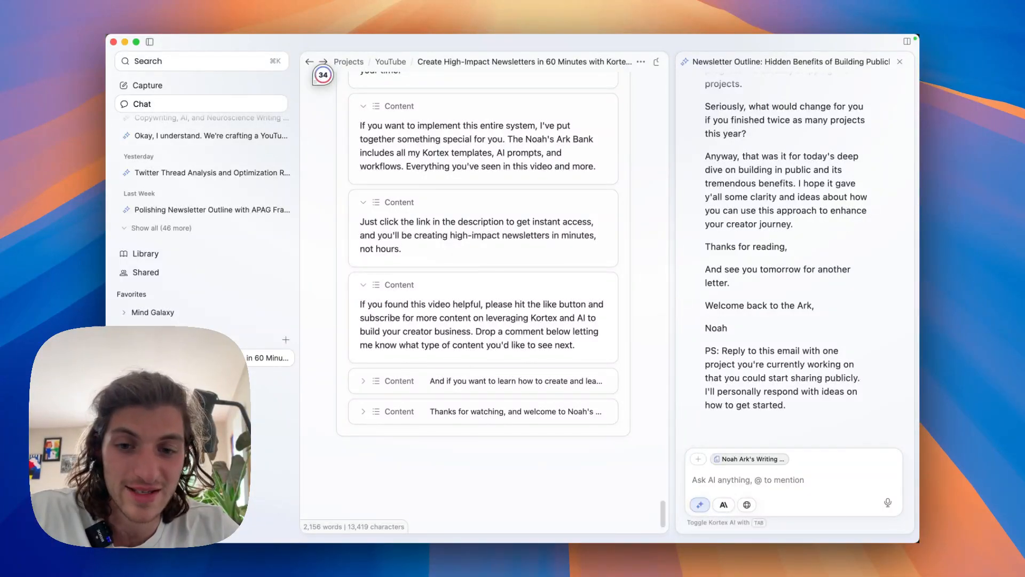
# Expand the last two Conclusion notes, the pointer to the next video and the "Thanks for watching" sign-off.
pyautogui.scroll(-1, 483, 253)
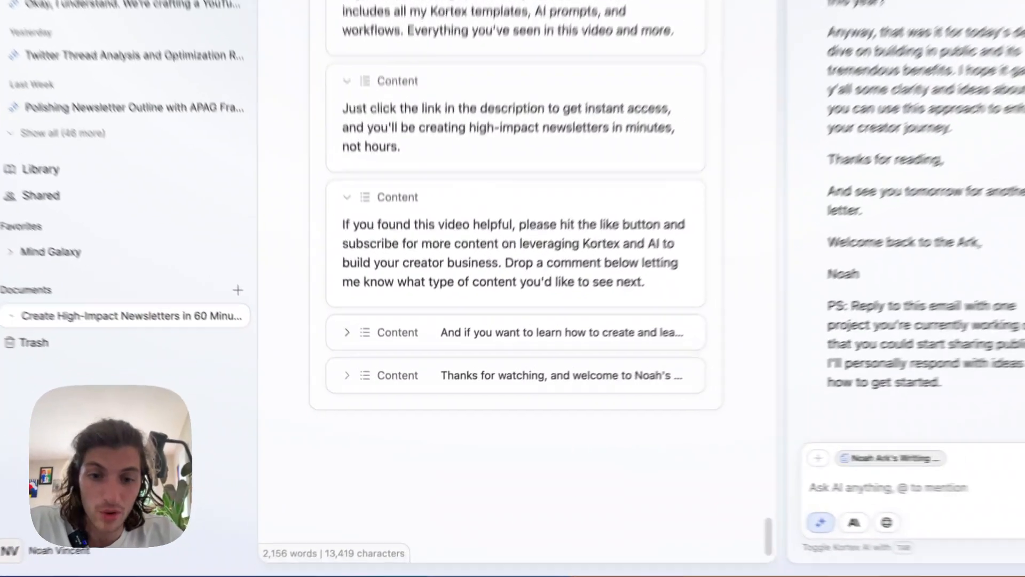
pyautogui.click(364, 370)
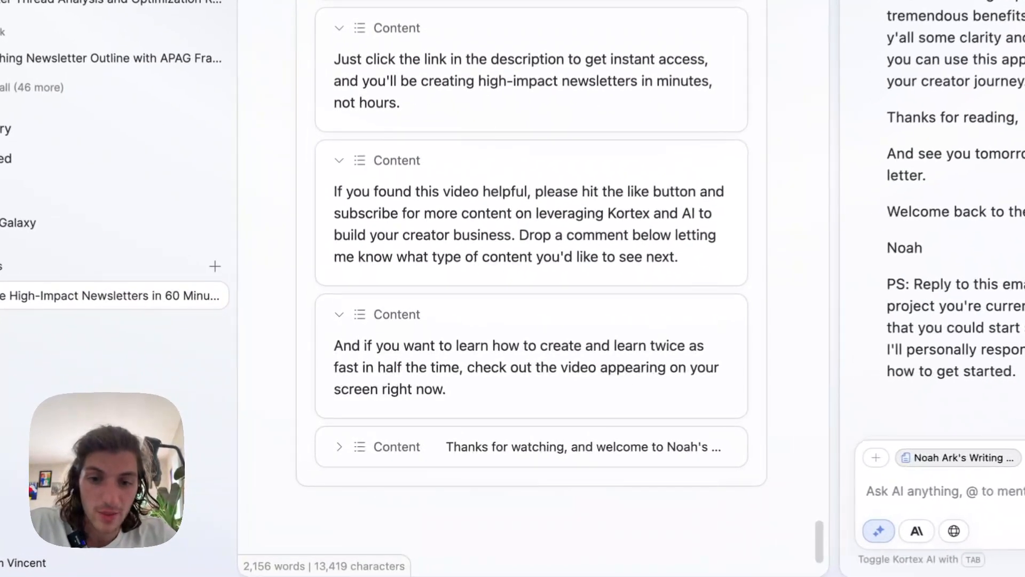
pyautogui.scroll(-2, 364, 370)
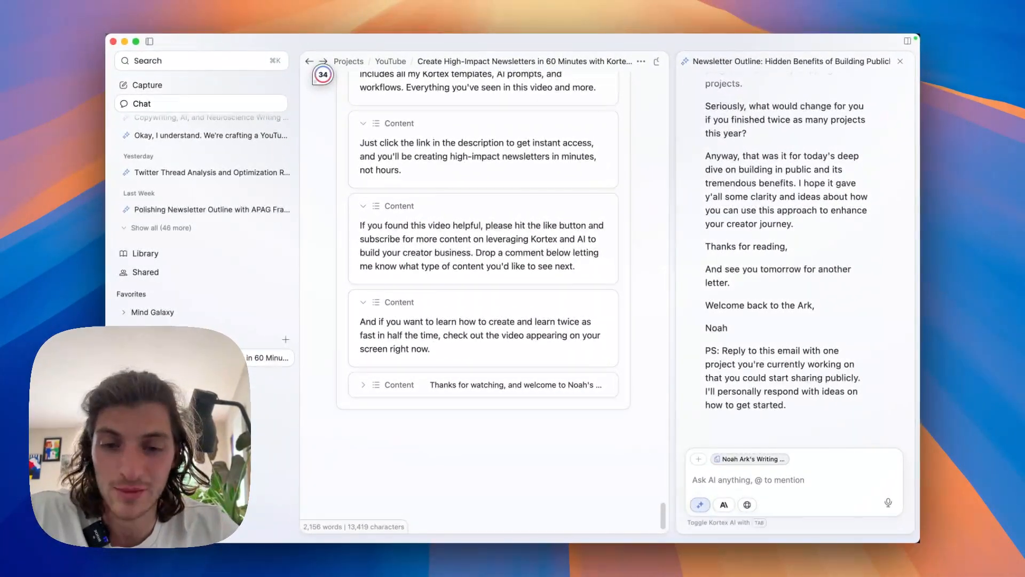
pyautogui.scroll(-1, 483, 240)
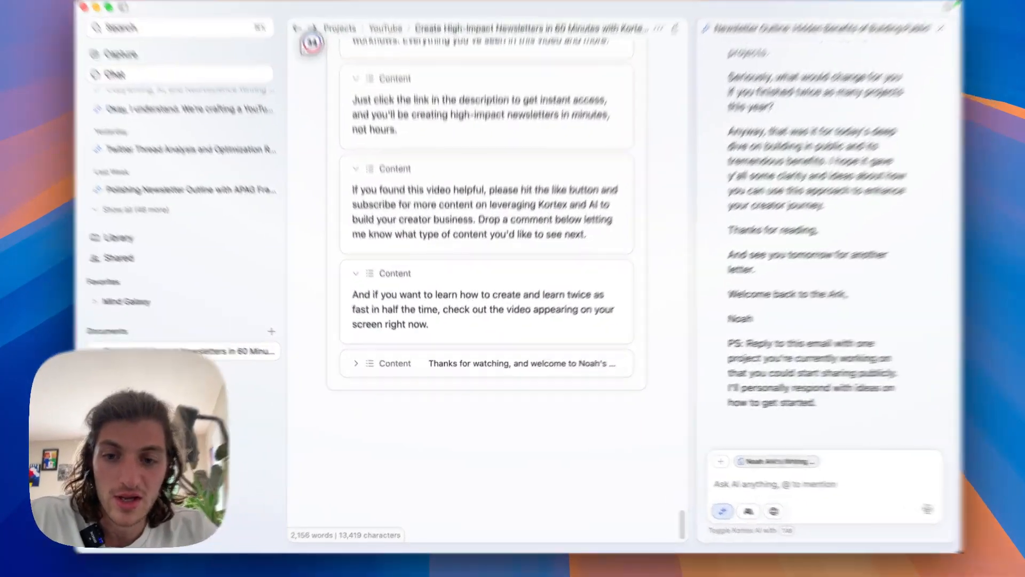
pyautogui.click(363, 369)
pyautogui.scroll(-2, 364, 369)
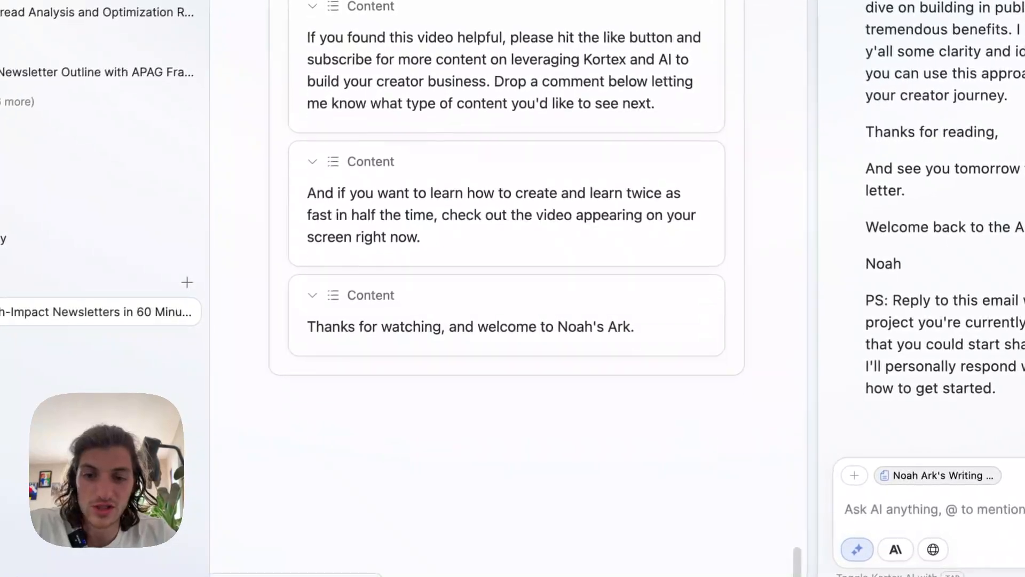